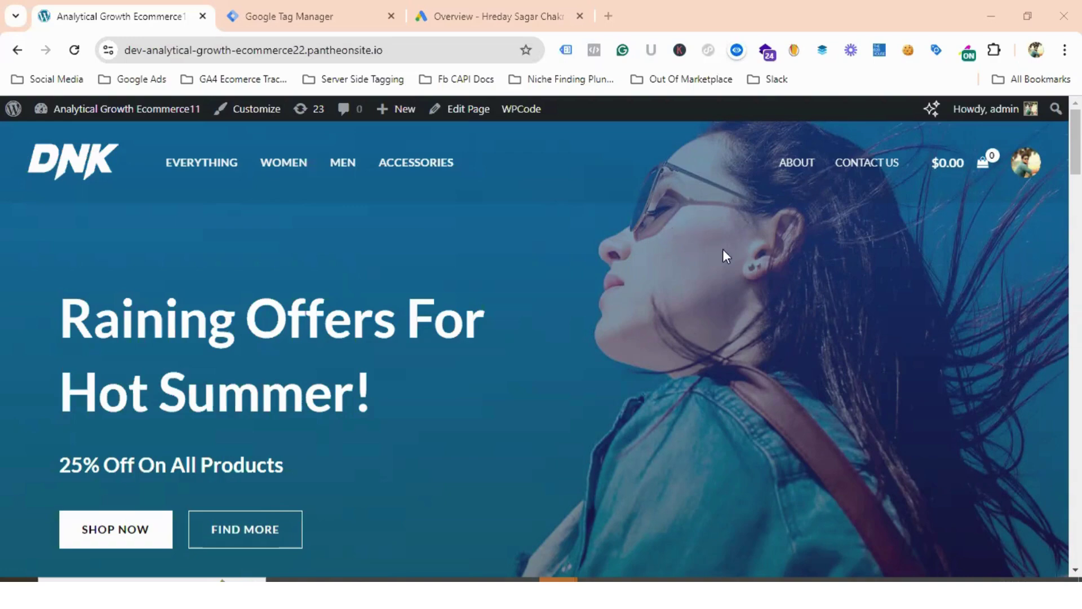
Step: Look over the store homepage and check the Tag Manager and Google Ads tabs
scroll(647, 306, down, 15)
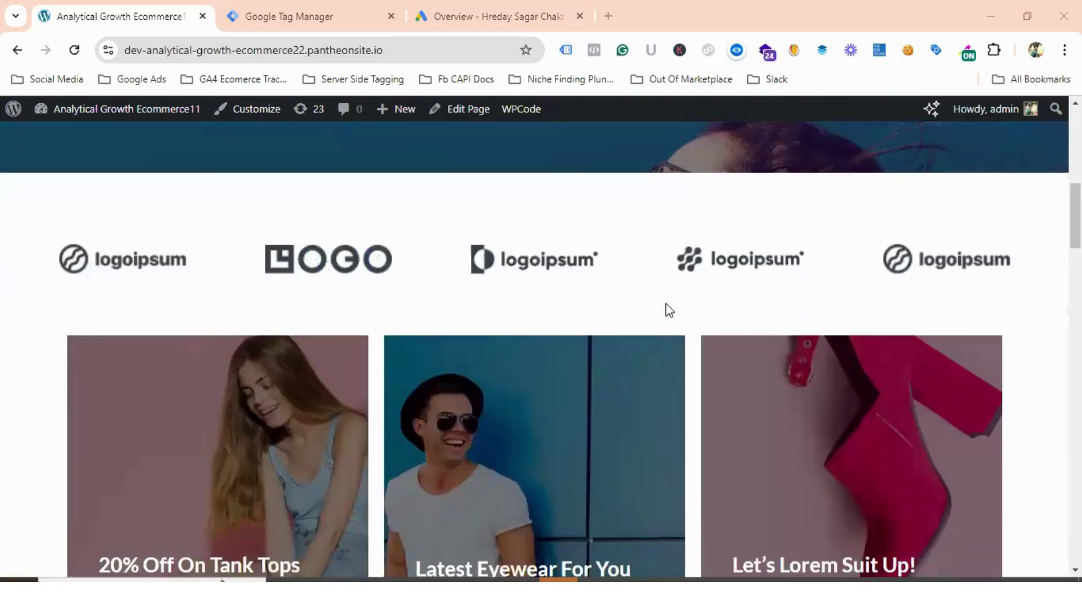
scroll(667, 309, down, 10)
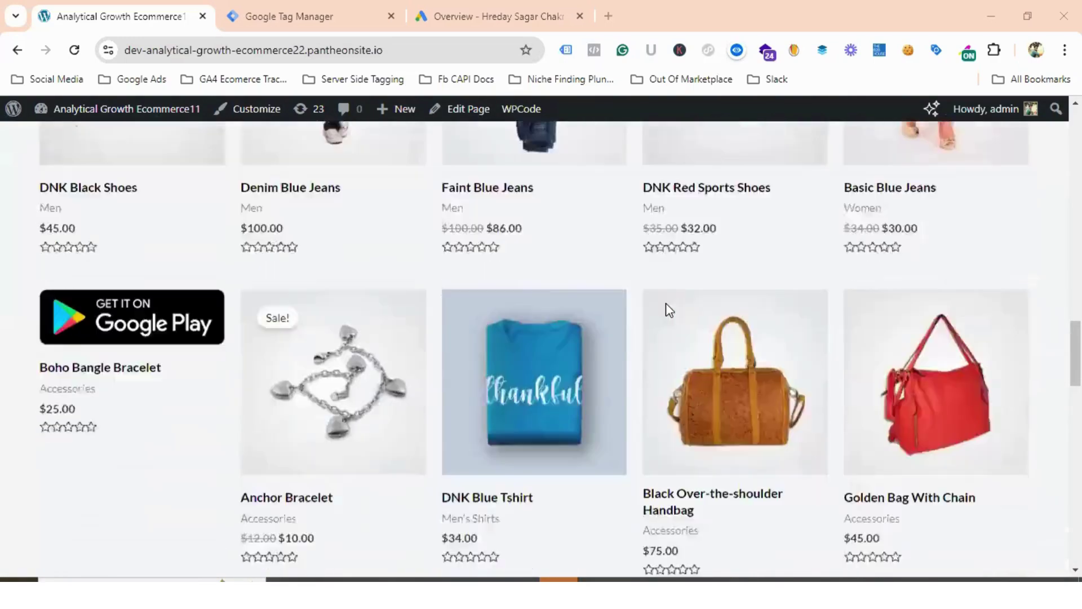
scroll(667, 309, up, 6)
scroll(667, 305, up, 20)
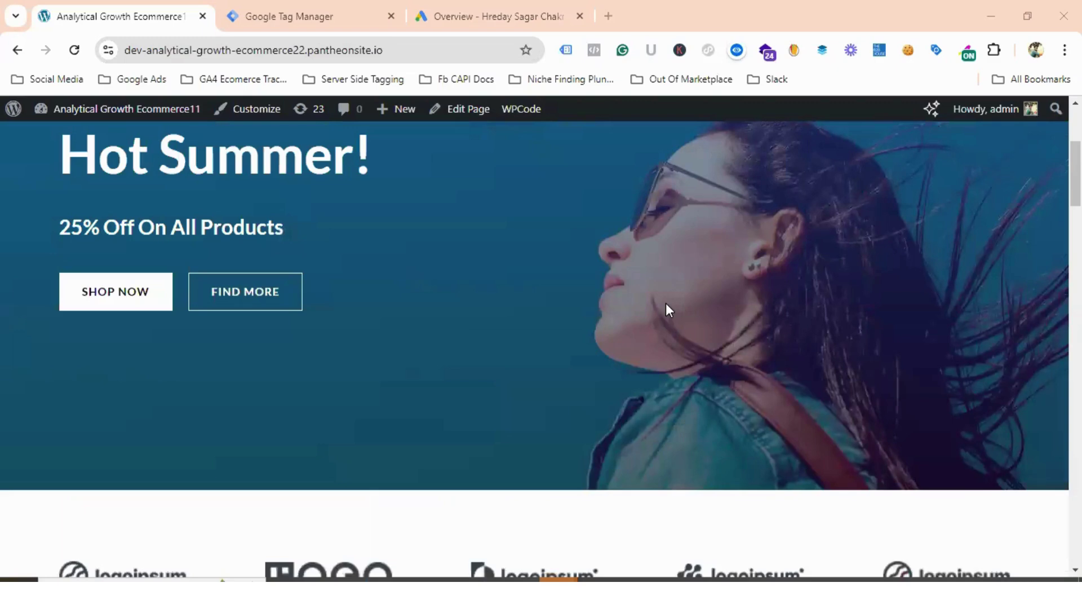
scroll(666, 307, down, 3)
scroll(666, 306, up, 7)
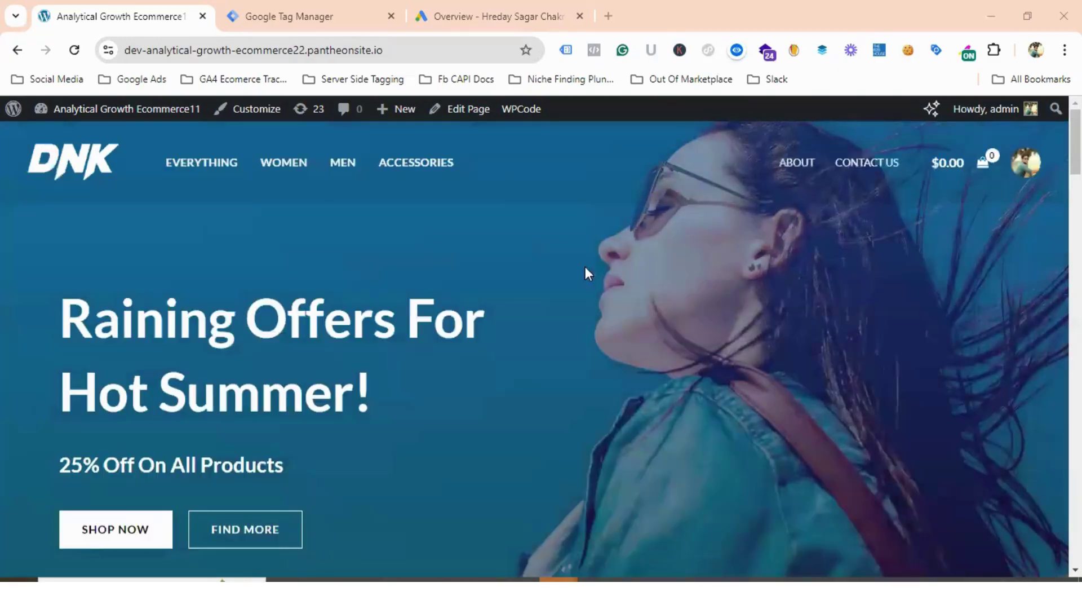
click(313, 9)
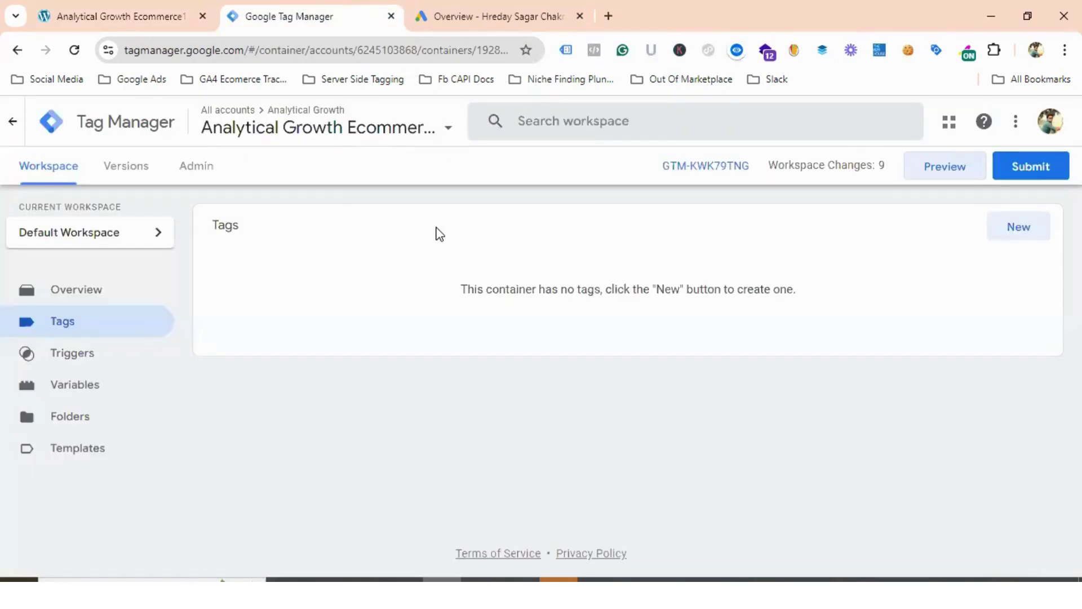
click(524, 16)
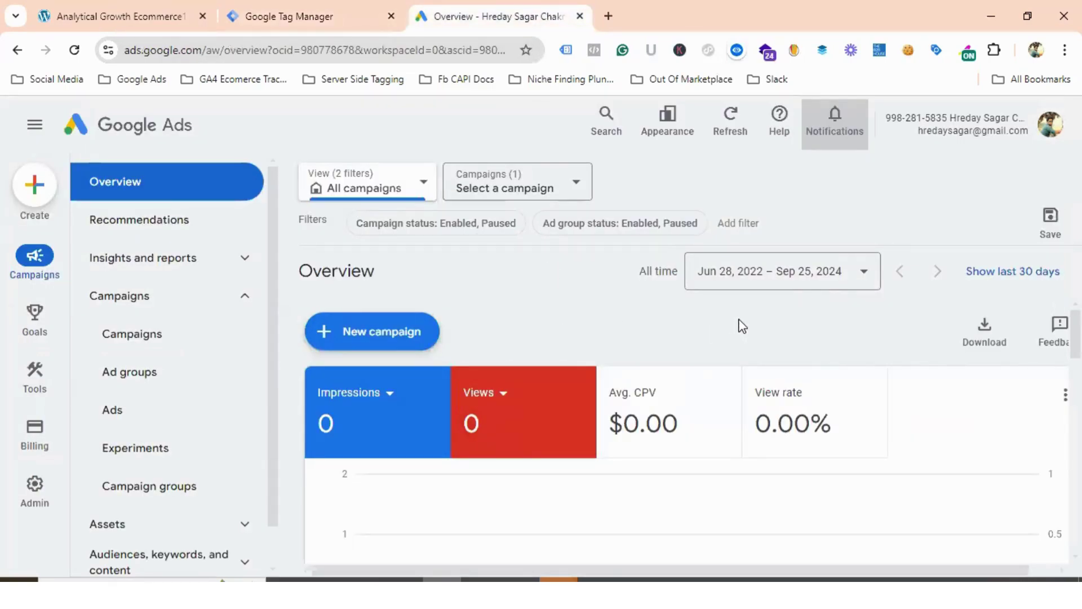
click(121, 15)
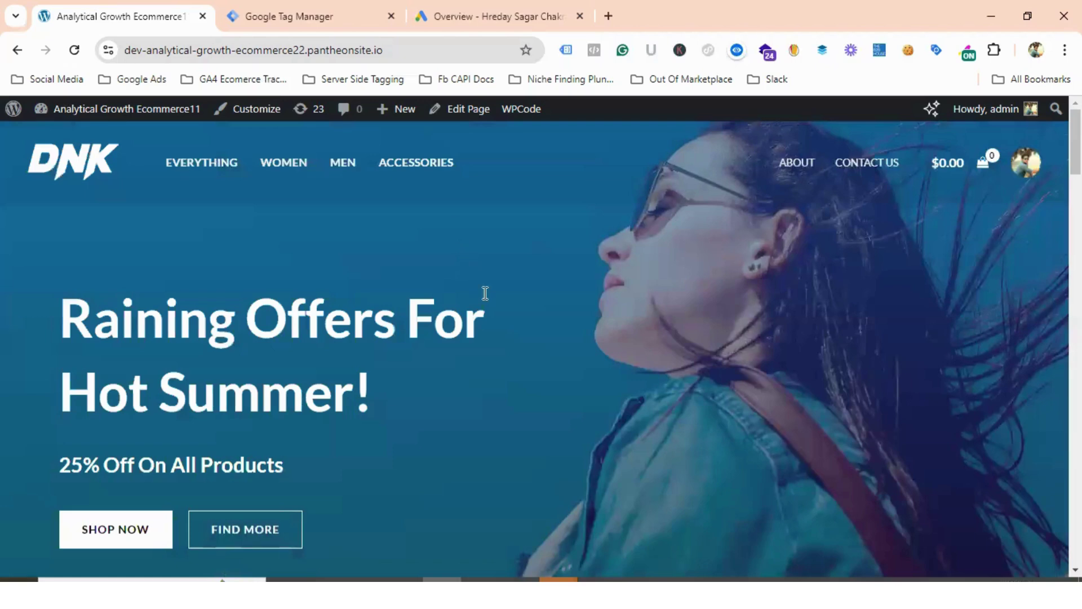
scroll(485, 292, down, 4)
scroll(485, 292, up, 4)
scroll(544, 300, down, 15)
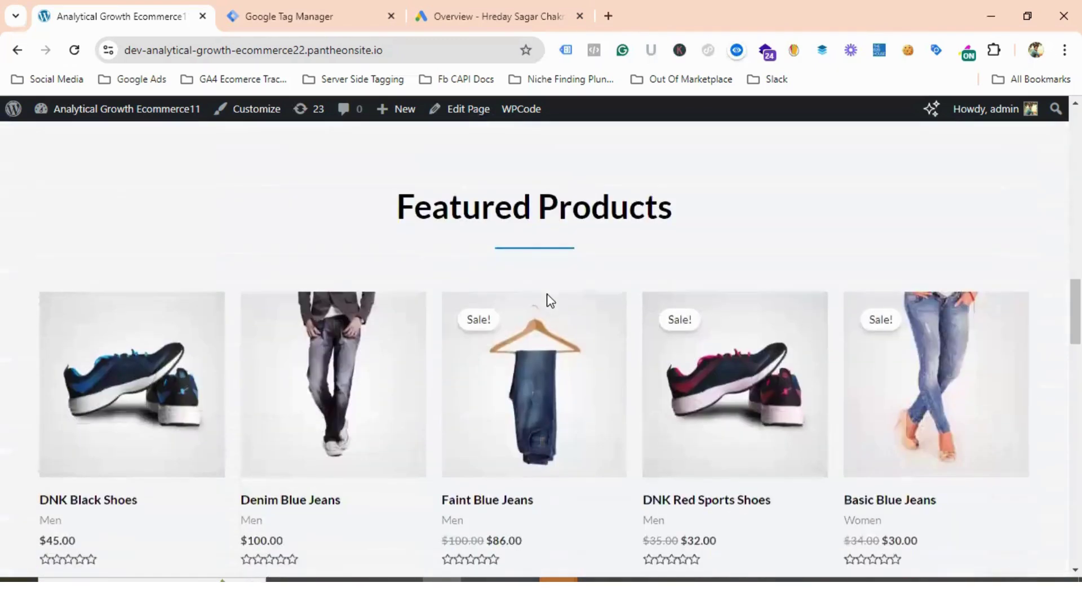
scroll(479, 298, down, 1)
Step: Open Denim Blue Jeans and inspect its data layer: a view_item event with USD value 100
click(325, 308)
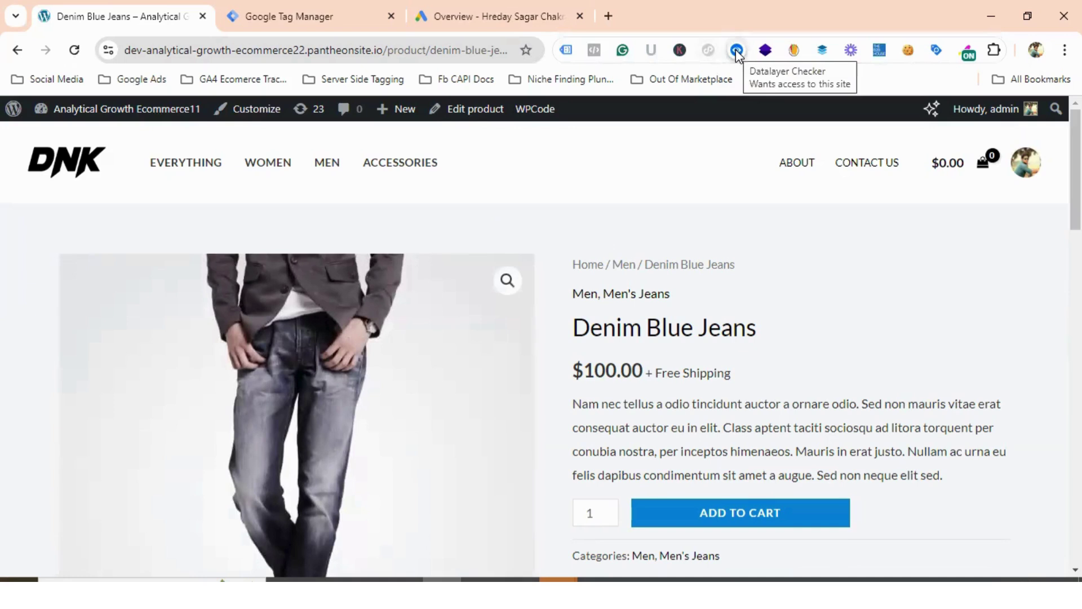
click(736, 49)
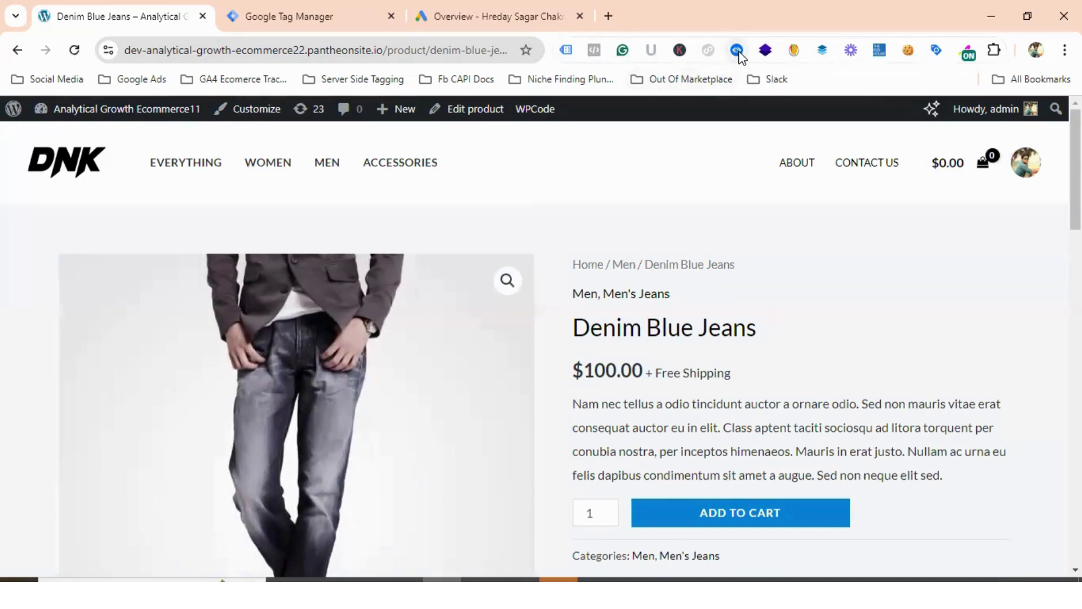
click(737, 51)
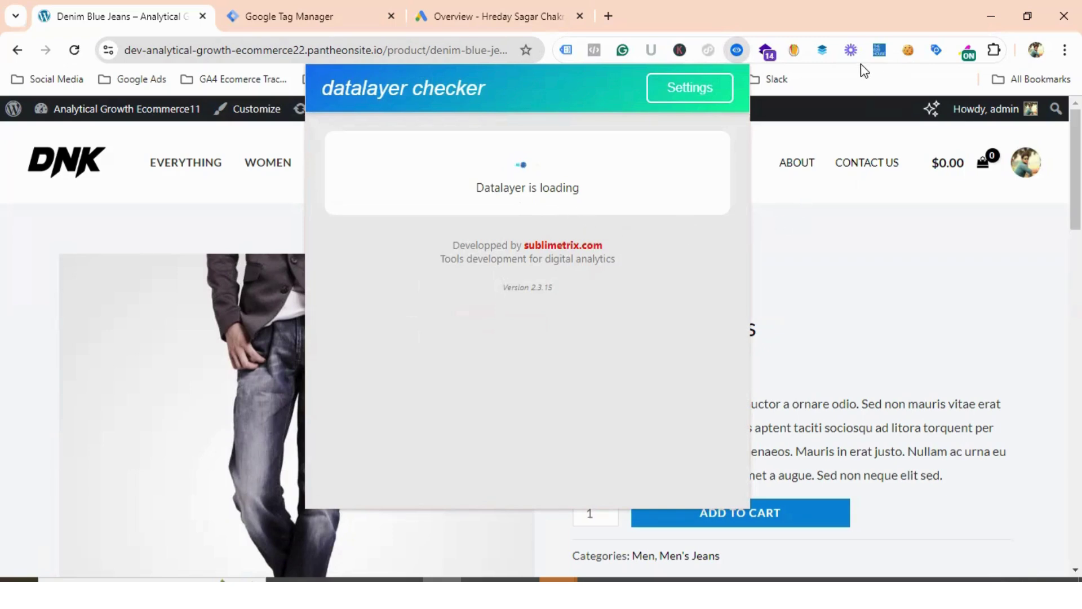
click(822, 51)
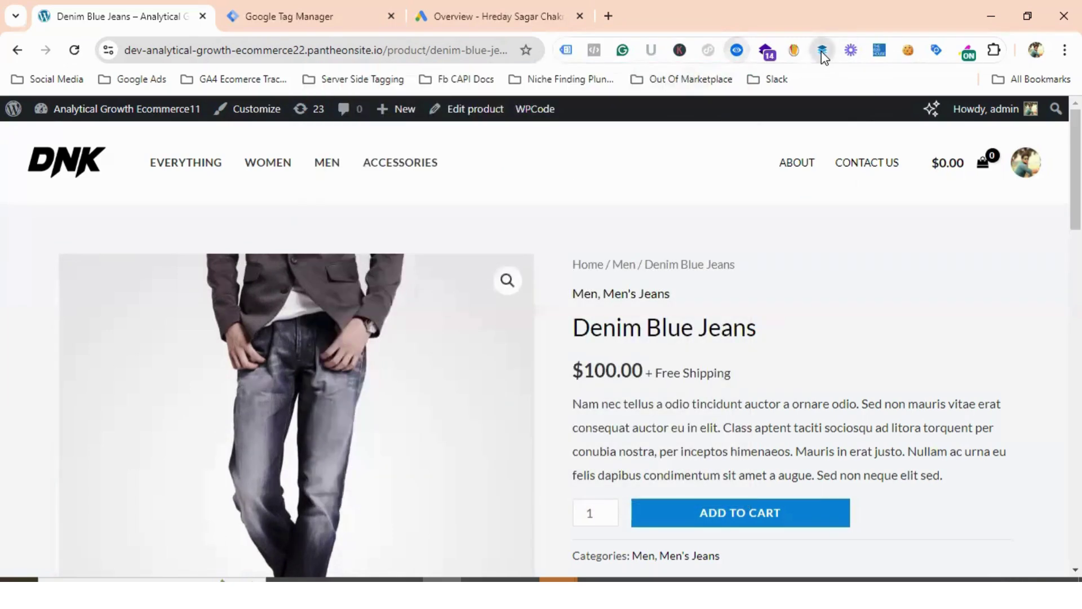
scroll(587, 312, down, 10)
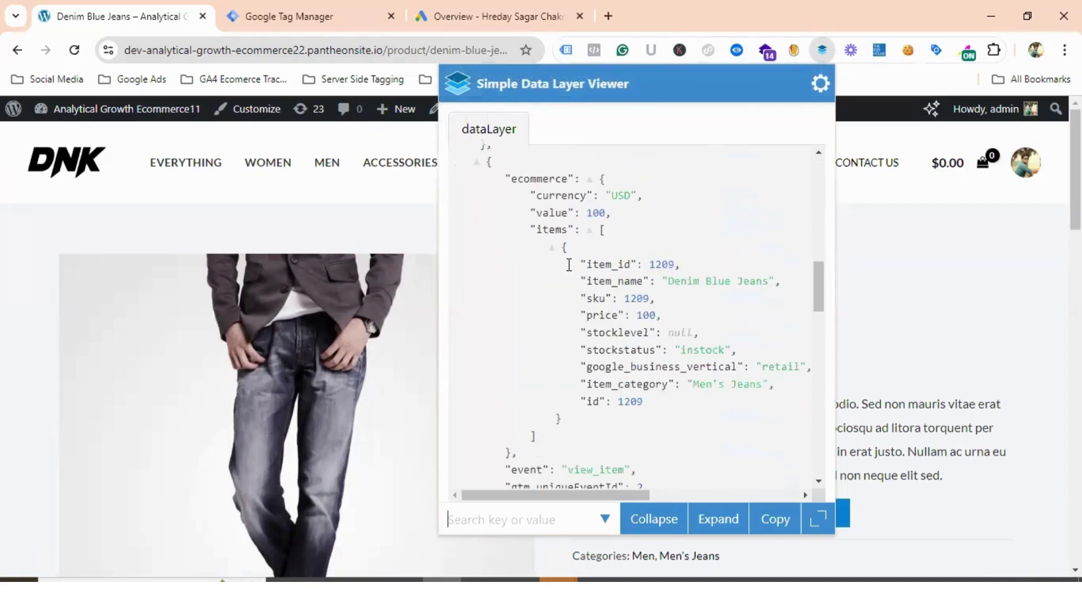
scroll(623, 363, down, 3)
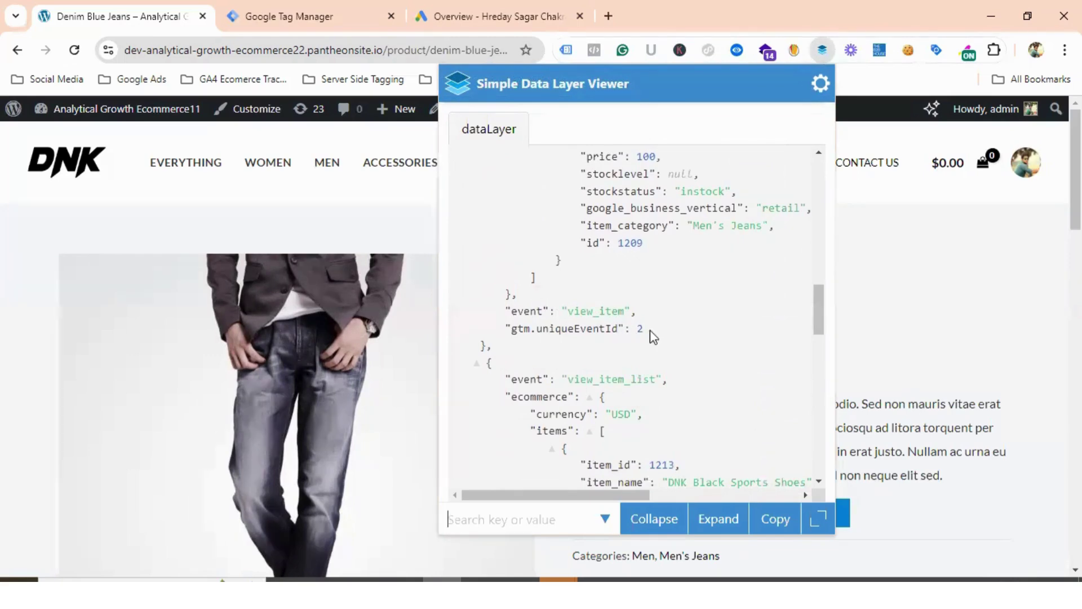
Step: Close the data layer viewer, return to the store homepage, and go to Tag Manager's empty Tags list
click(140, 151)
click(141, 151)
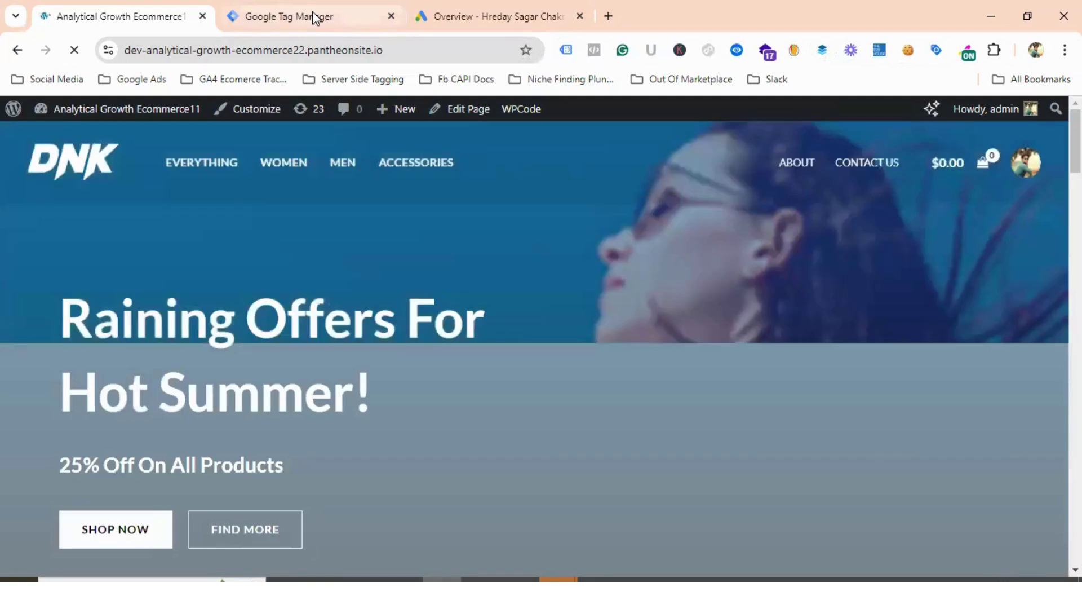
click(313, 11)
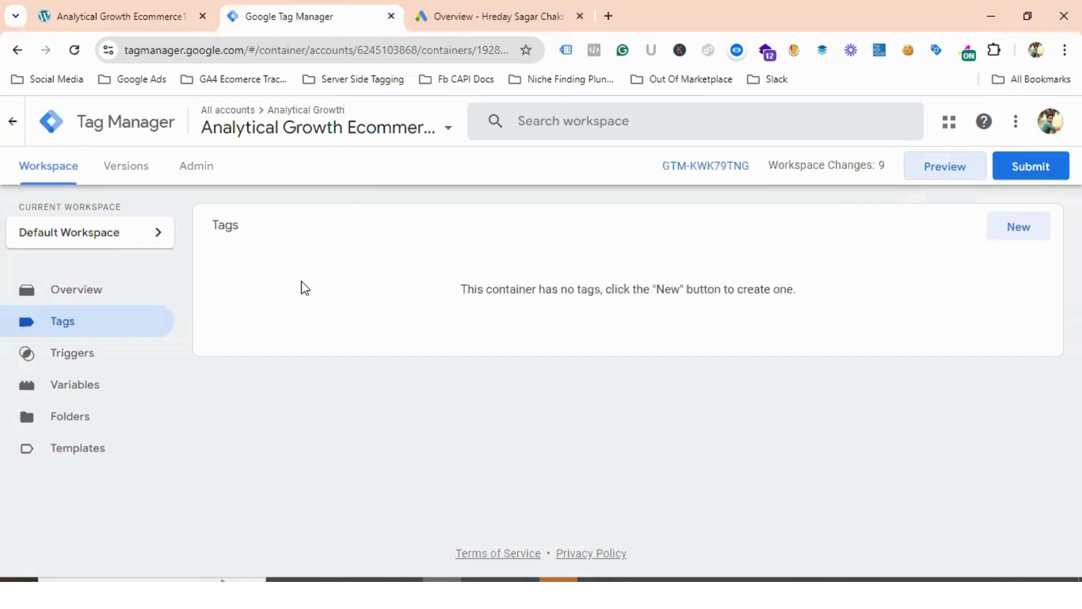
Step: Create and save a Google Ads Conversion Linker tag named 'Conversion Linker' firing on All Pages
click(1020, 231)
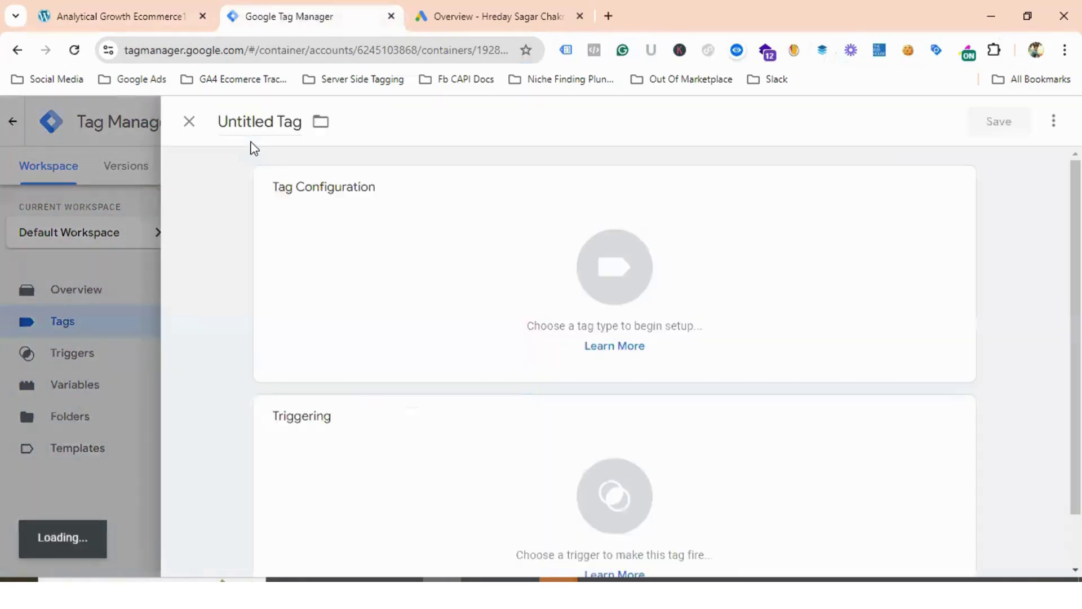
click(254, 122)
key(BackSpace)
text(Conver)
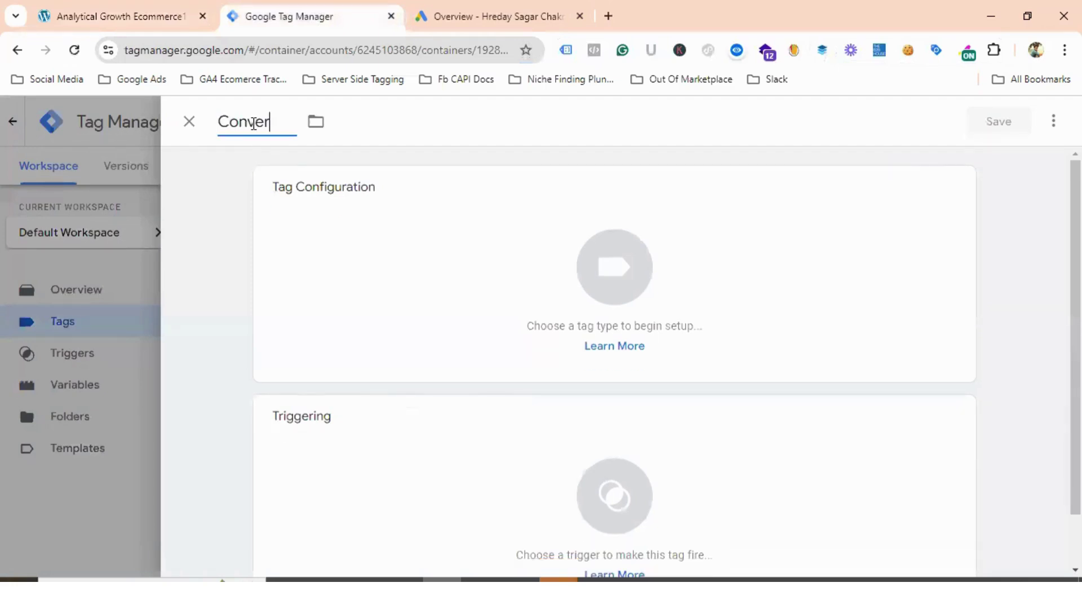
text(sion Linker)
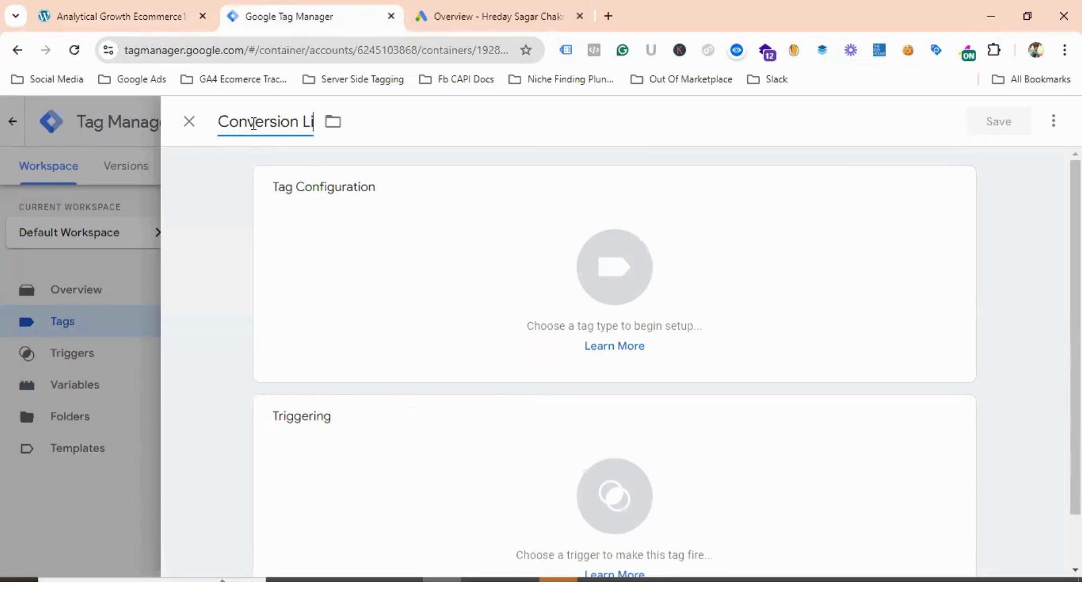
click(581, 283)
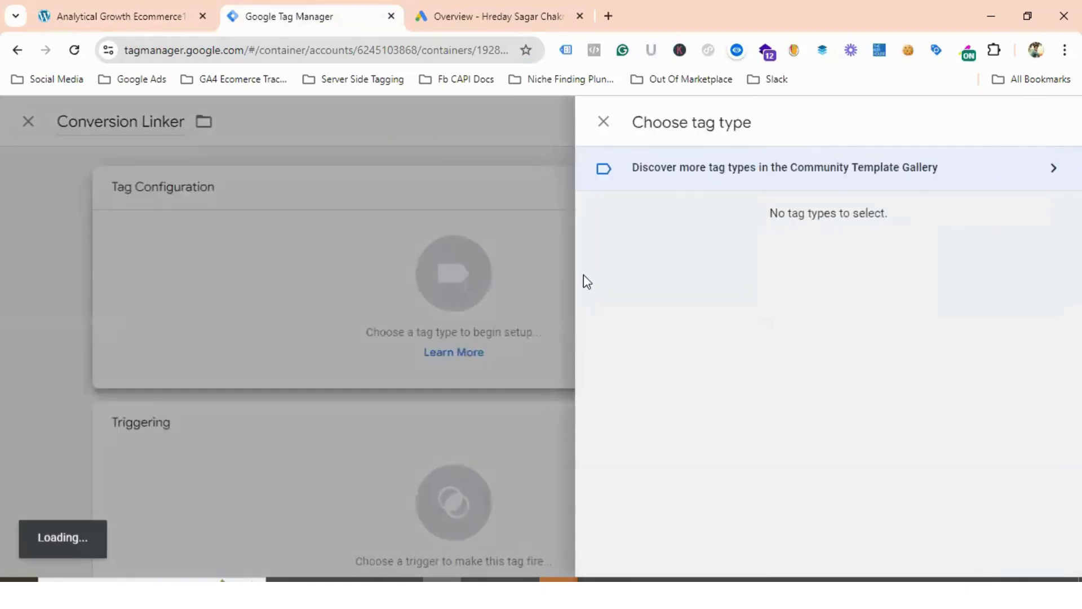
click(656, 303)
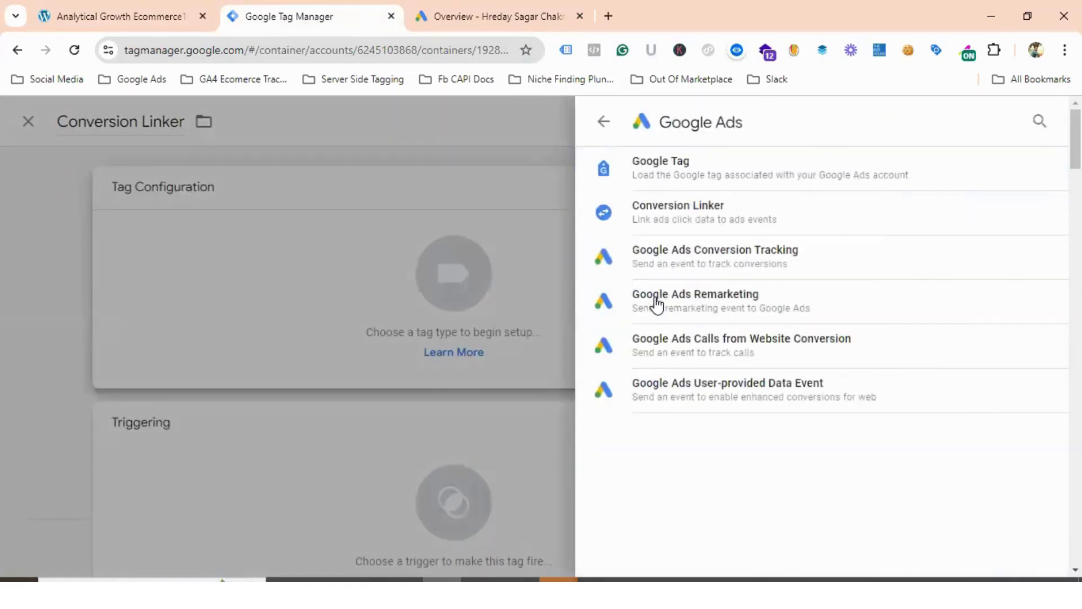
click(683, 211)
scroll(563, 290, down, 3)
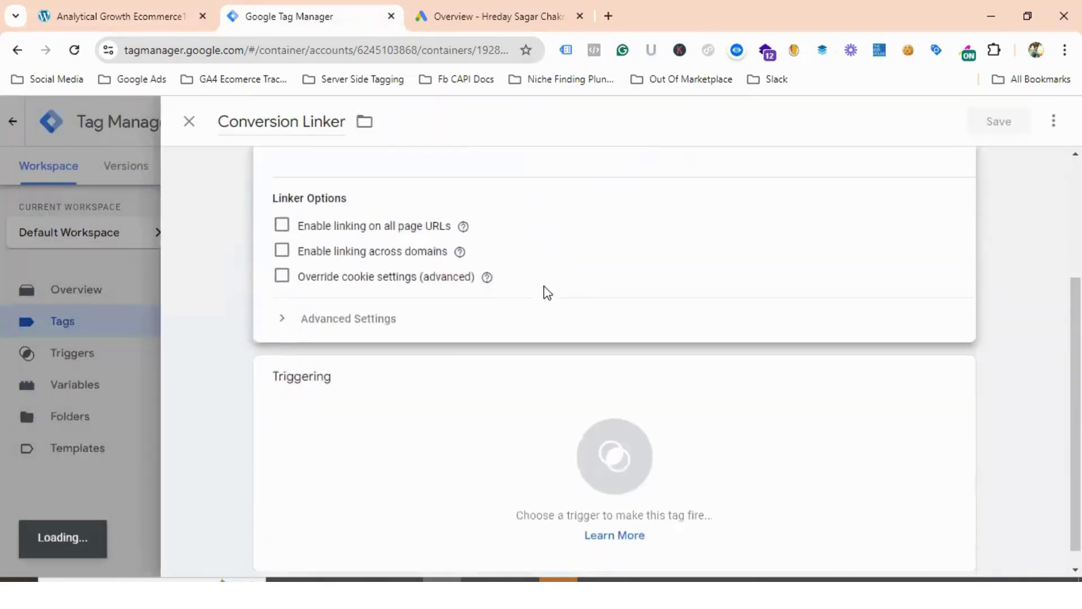
click(480, 409)
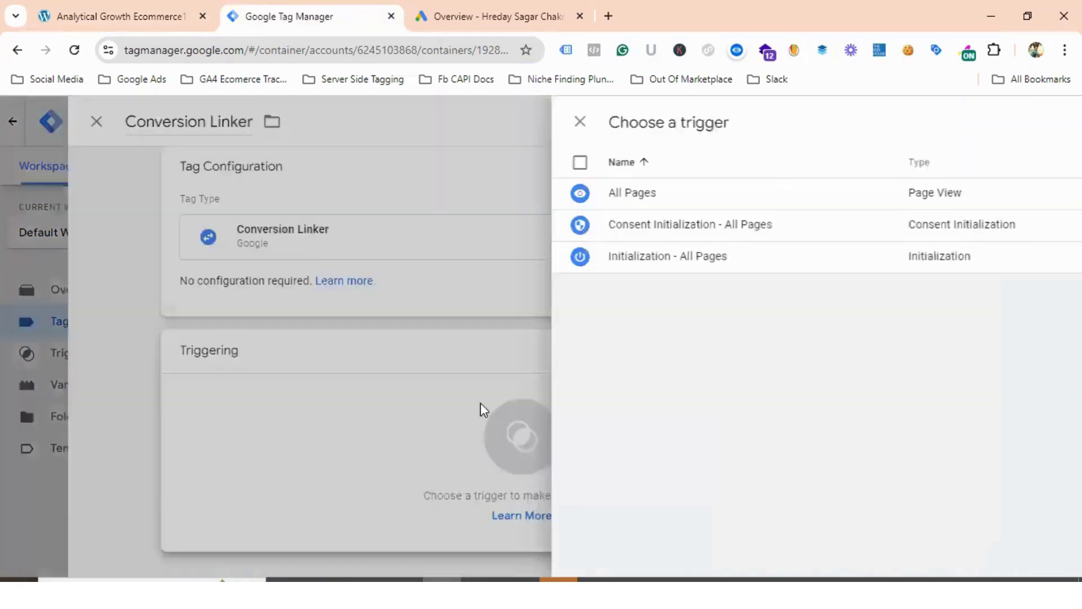
click(248, 194)
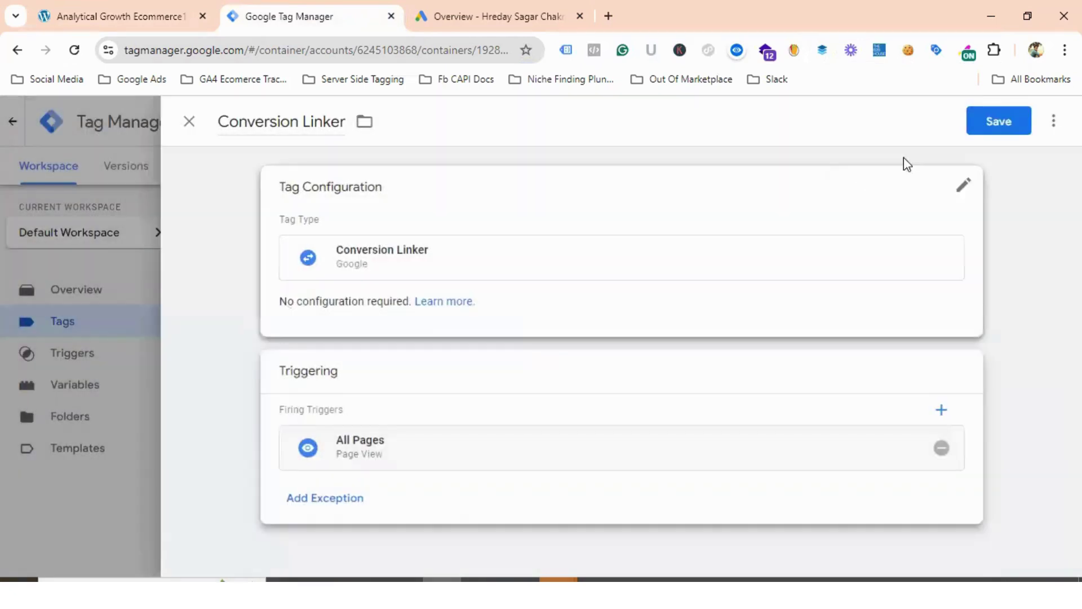
click(1004, 120)
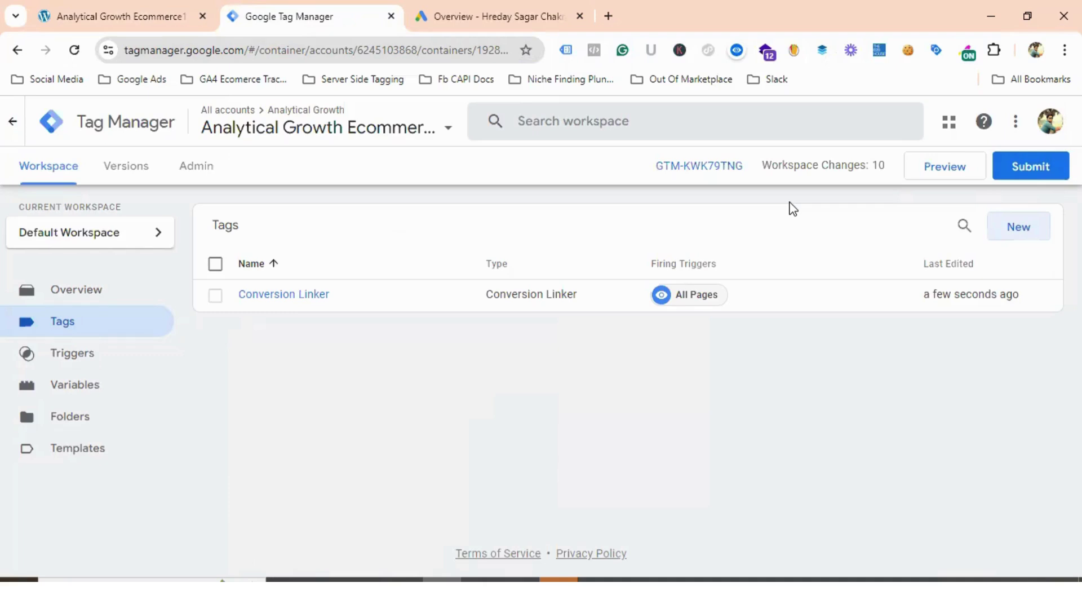
Step: Start a new user-defined variable named 'Dlv - ATC -Value'
click(73, 391)
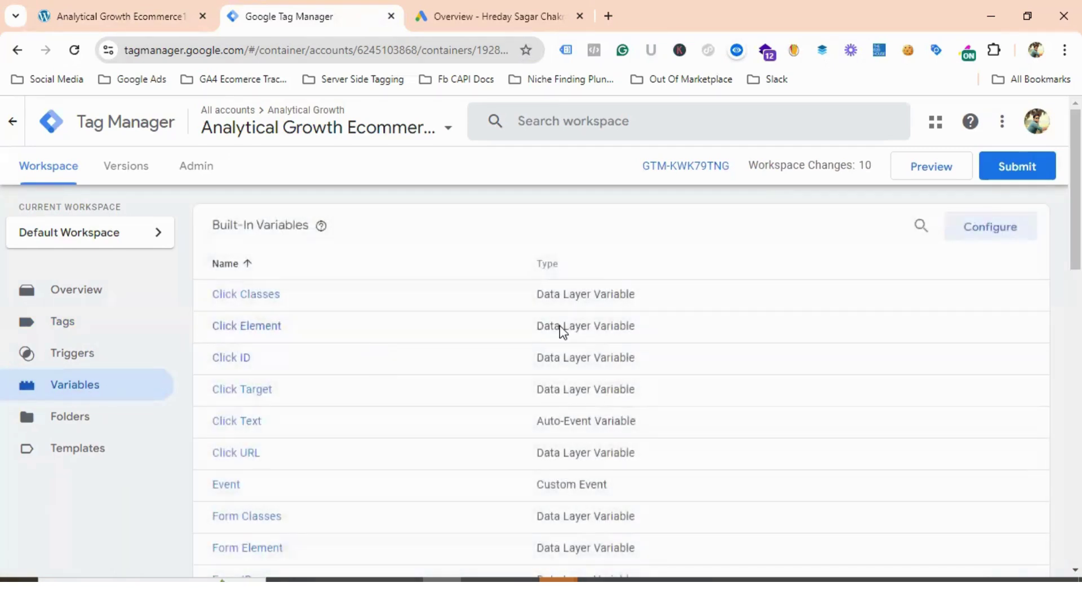
scroll(562, 331, down, 15)
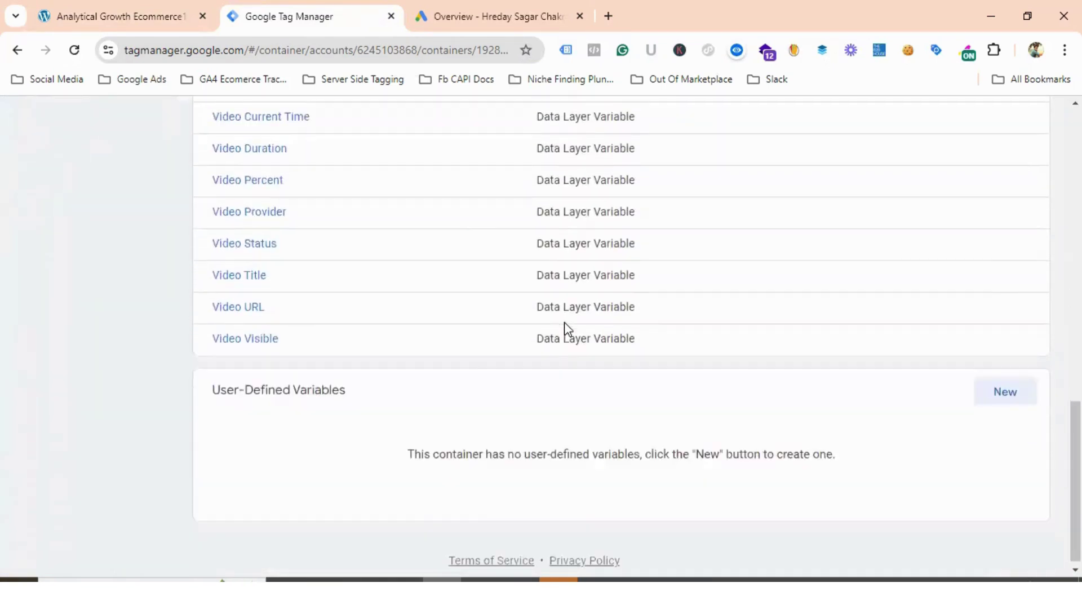
scroll(564, 327, down, 1)
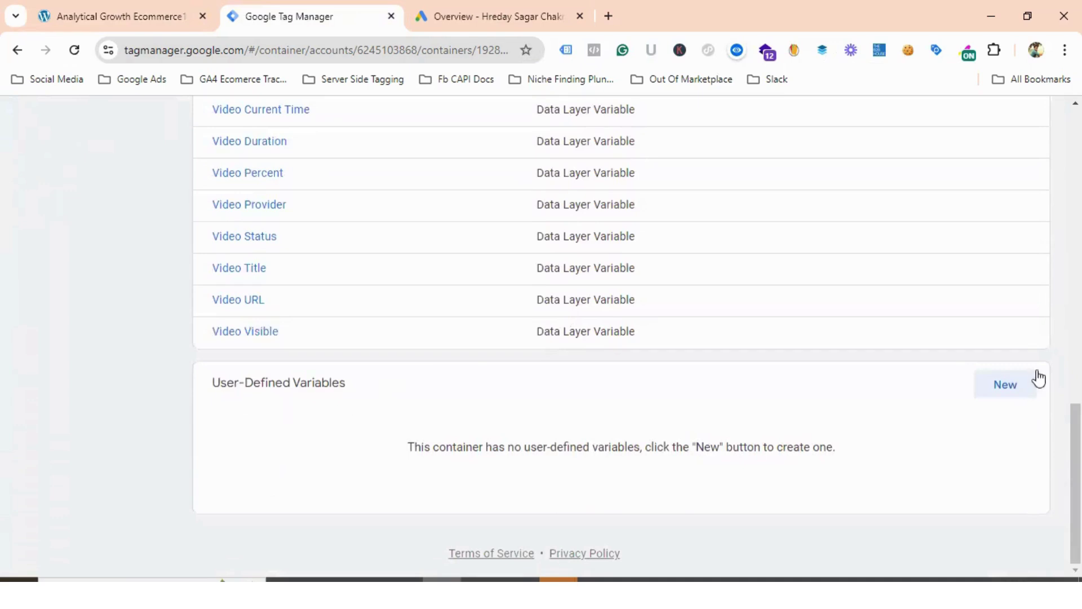
click(1008, 390)
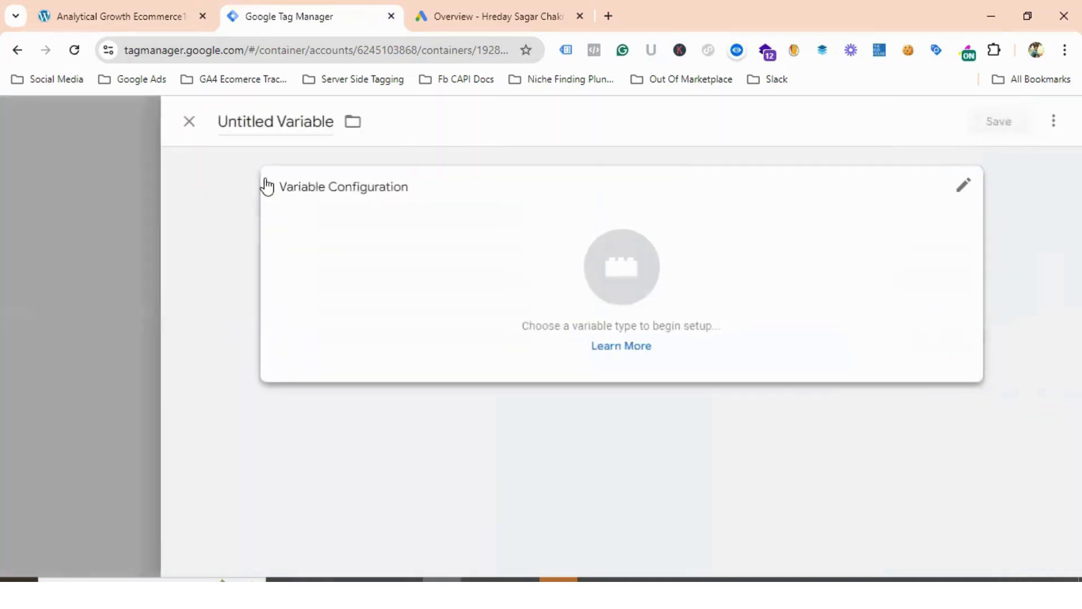
click(260, 124)
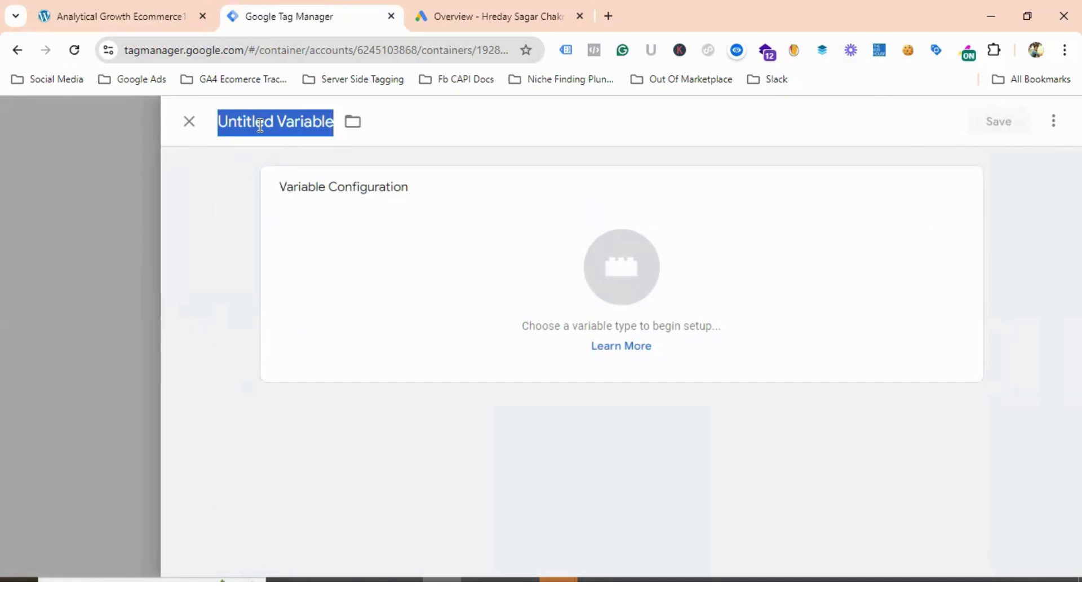
key(BackSpace)
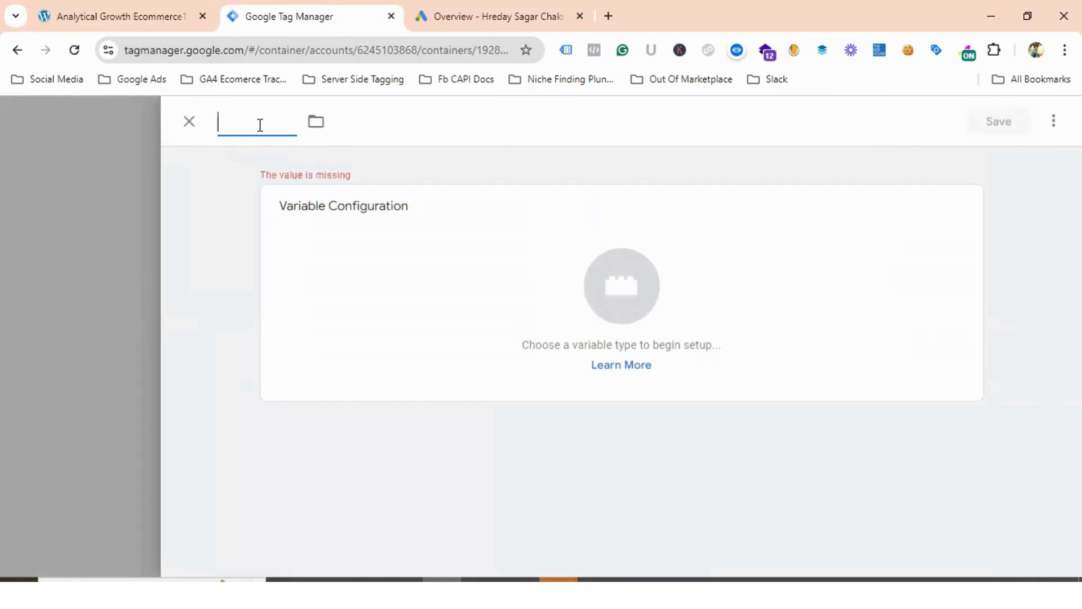
text(D)
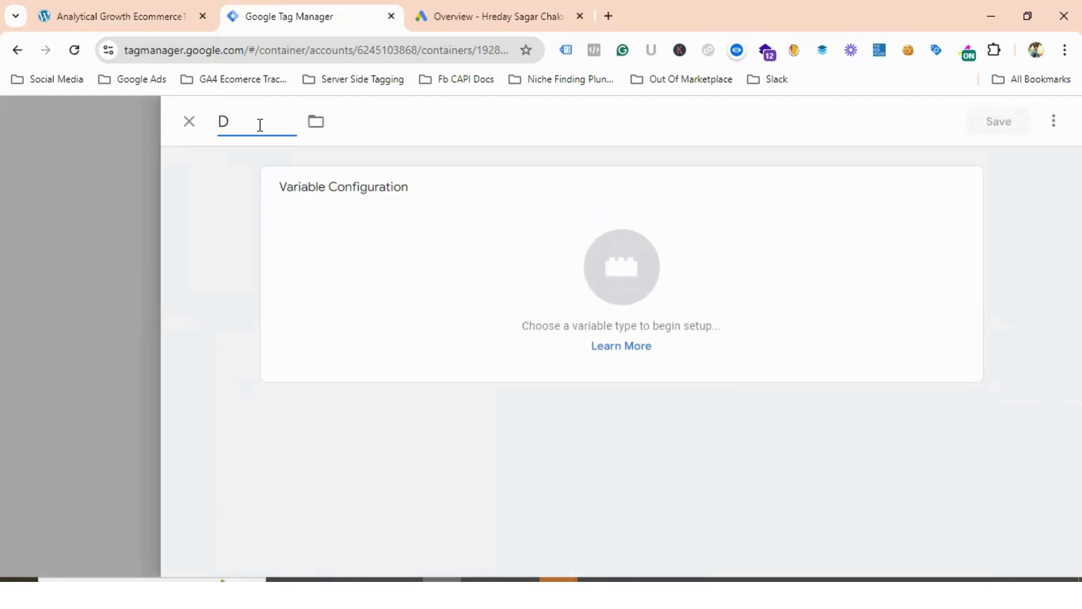
text(lv - ATC -Value)
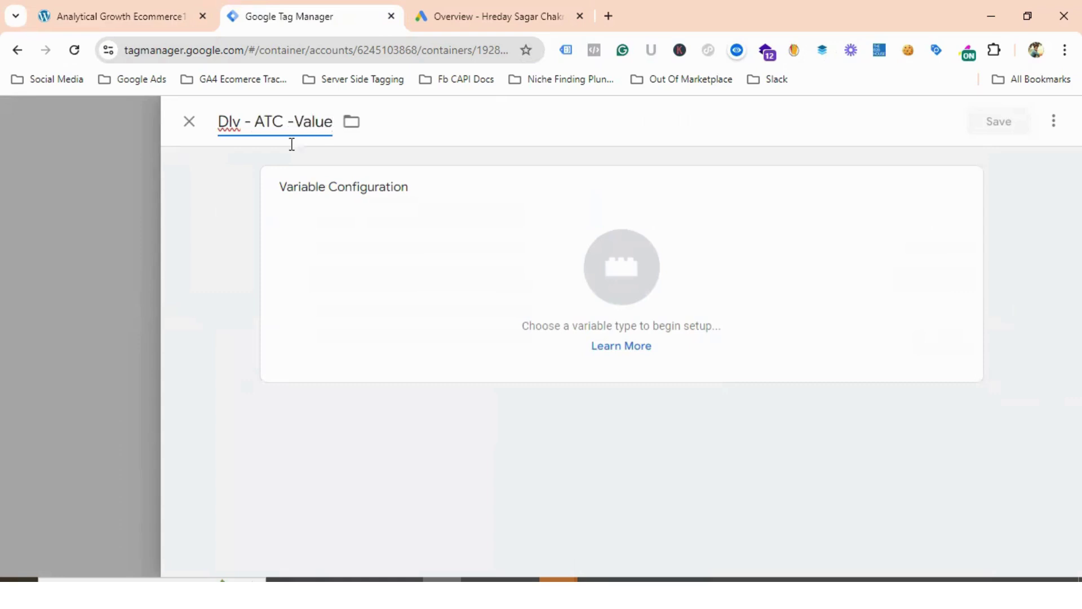
Step: Set it to Data Layer Variable, then close the editor and discard the unsaved variable
click(628, 266)
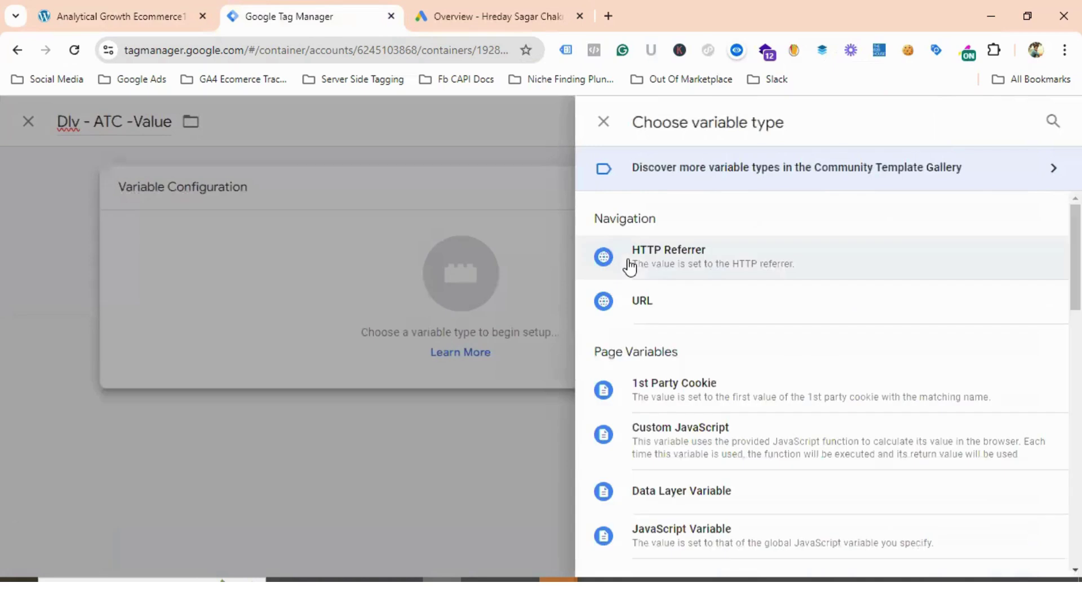
scroll(761, 330, down, 2)
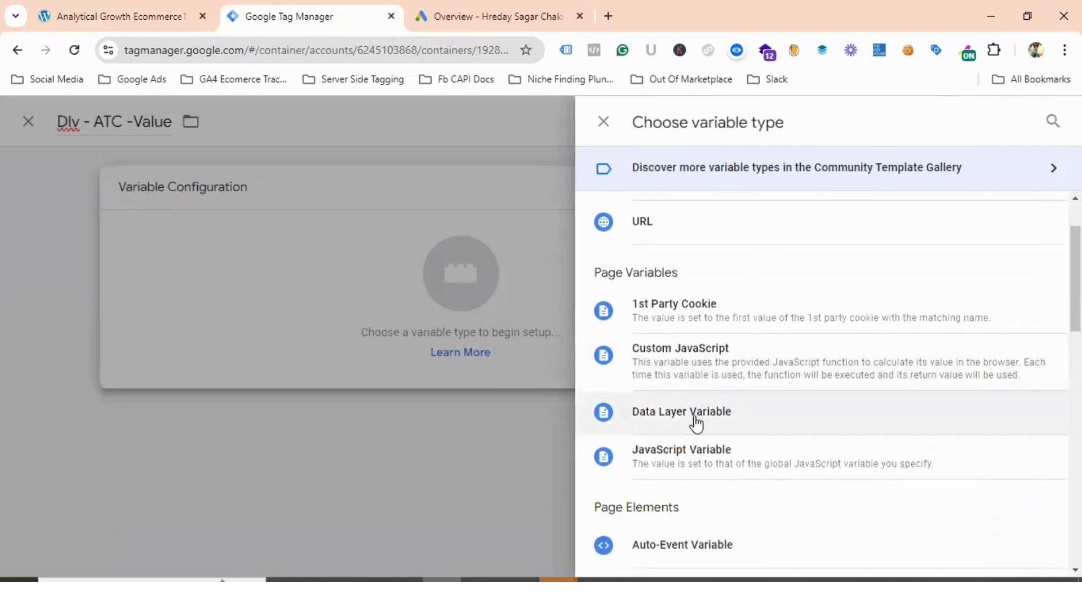
click(695, 416)
click(367, 349)
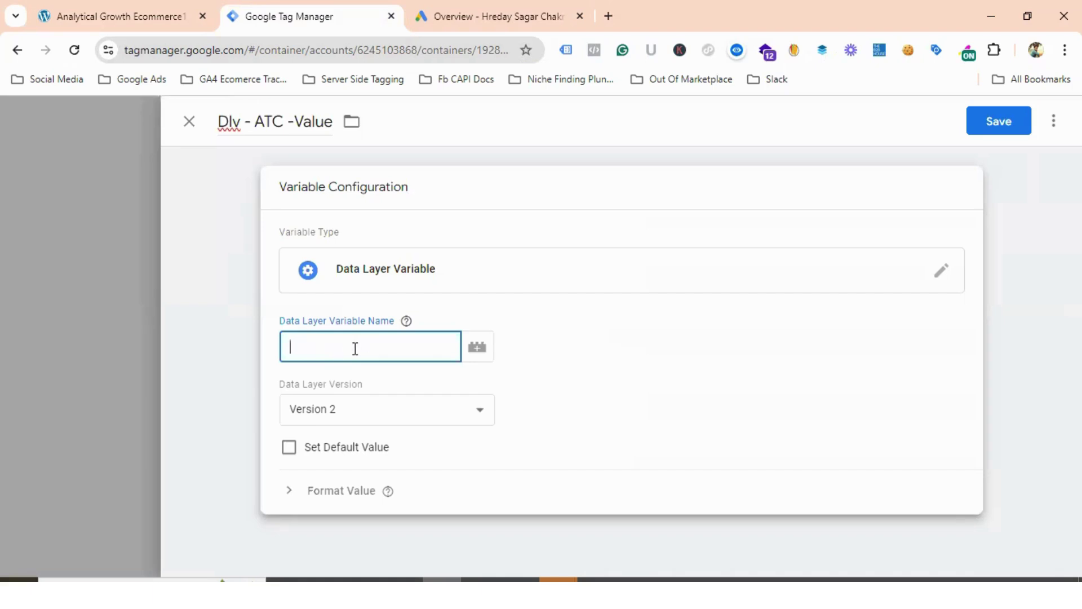
click(189, 123)
click(654, 312)
scroll(316, 228, up, 15)
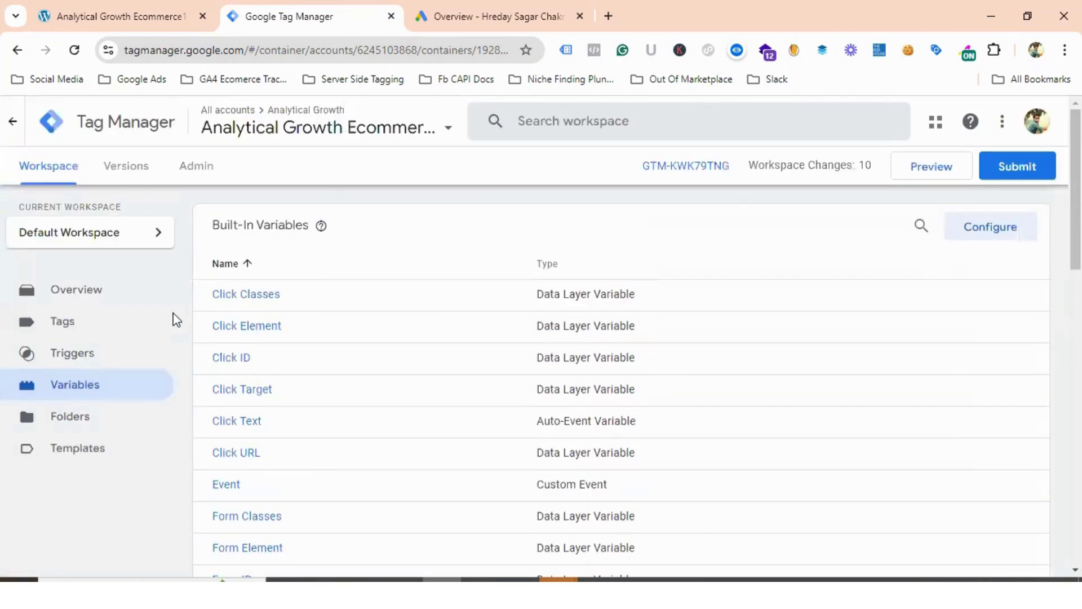
Step: Launch Preview mode for GTM-KWK79TNG and connect Tag Assistant to the store site
click(89, 321)
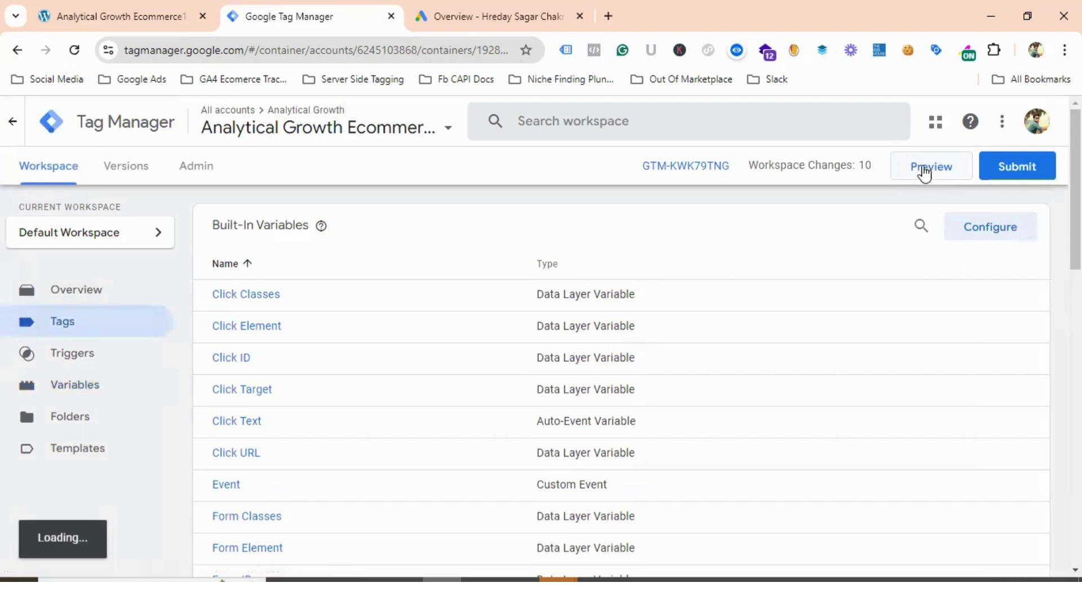
click(939, 177)
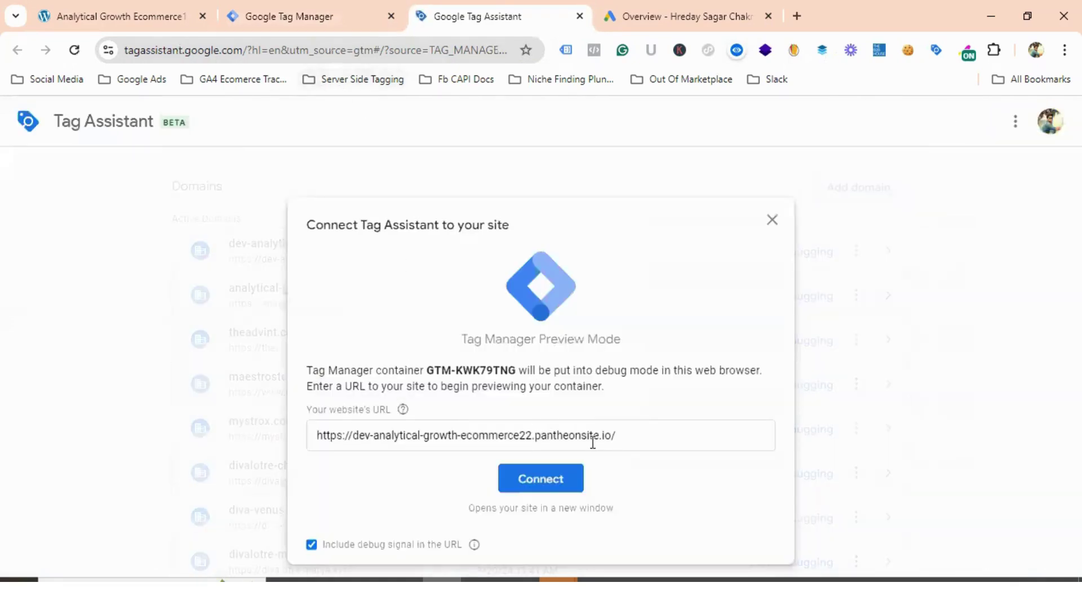
click(541, 478)
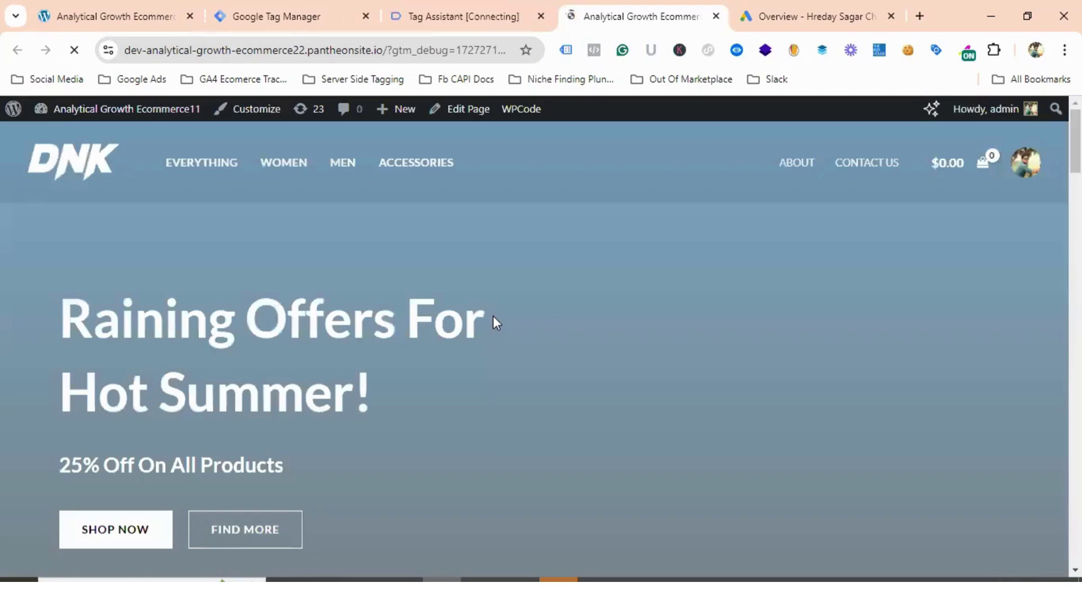
Step: Open DNK Black Shoes from Featured Products and add it to the cart for $45.00
scroll(493, 317, down, 12)
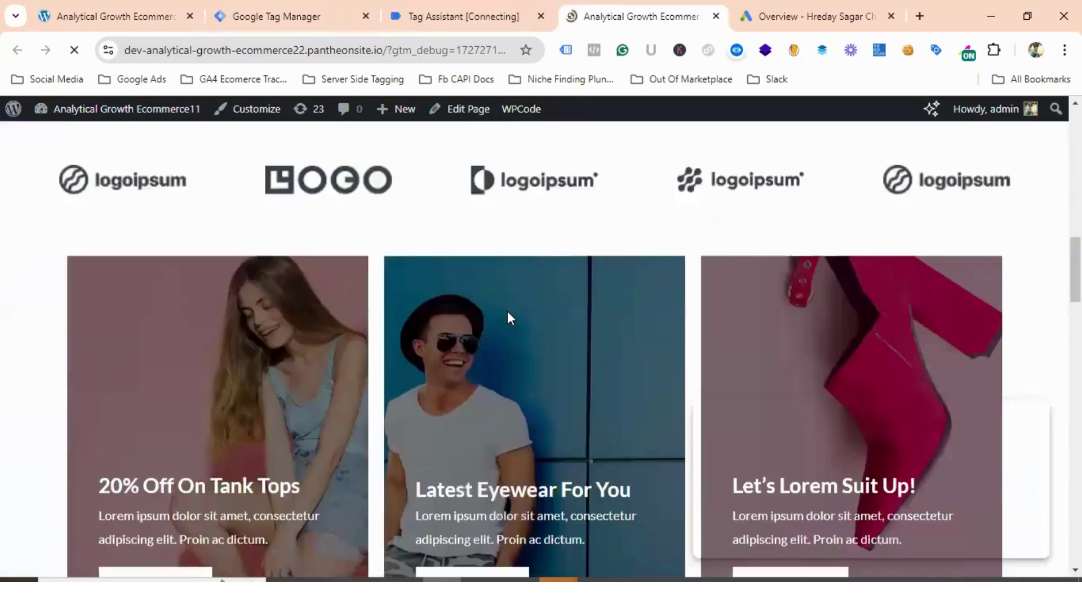
scroll(512, 309, down, 10)
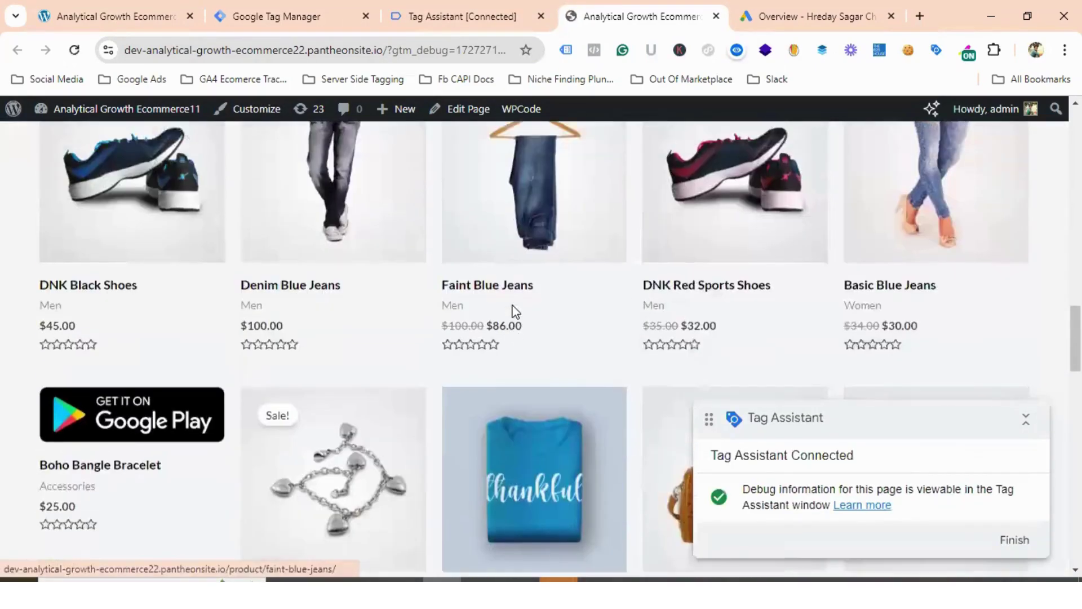
scroll(515, 311, up, 3)
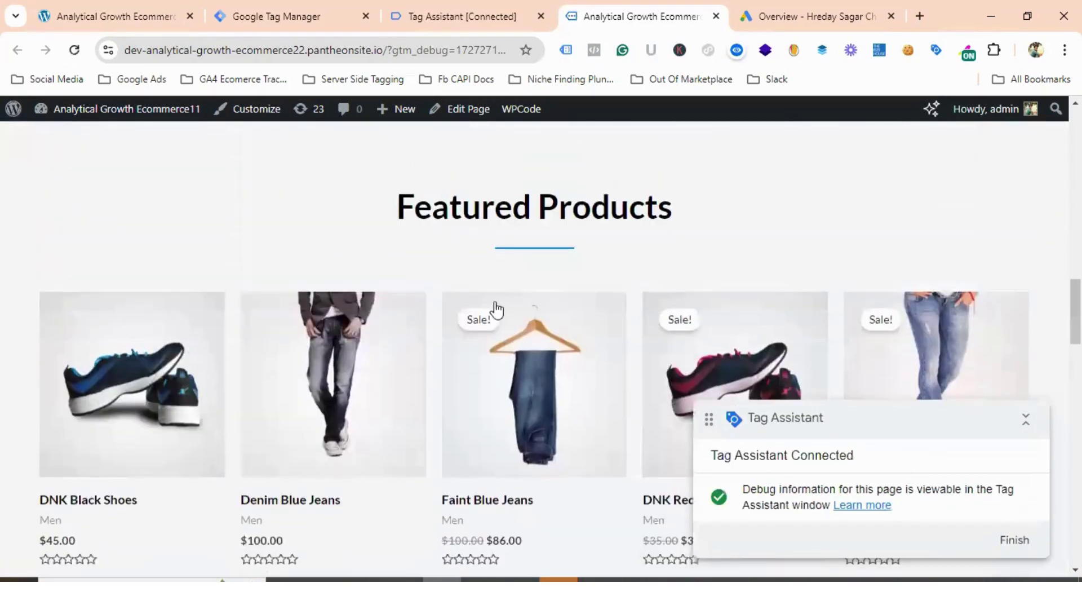
click(147, 386)
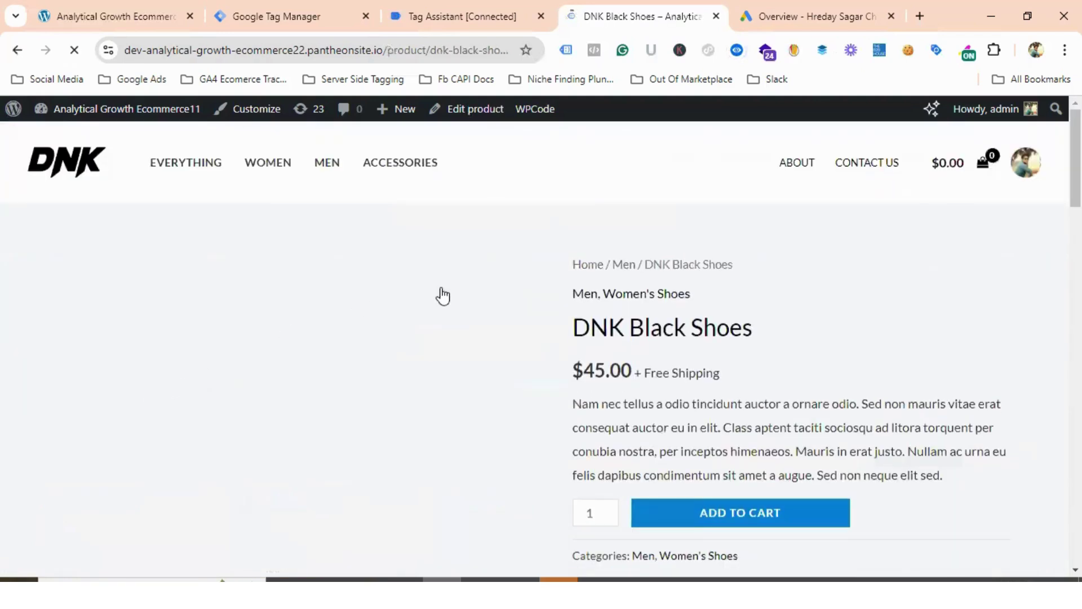
scroll(756, 242, down, 4)
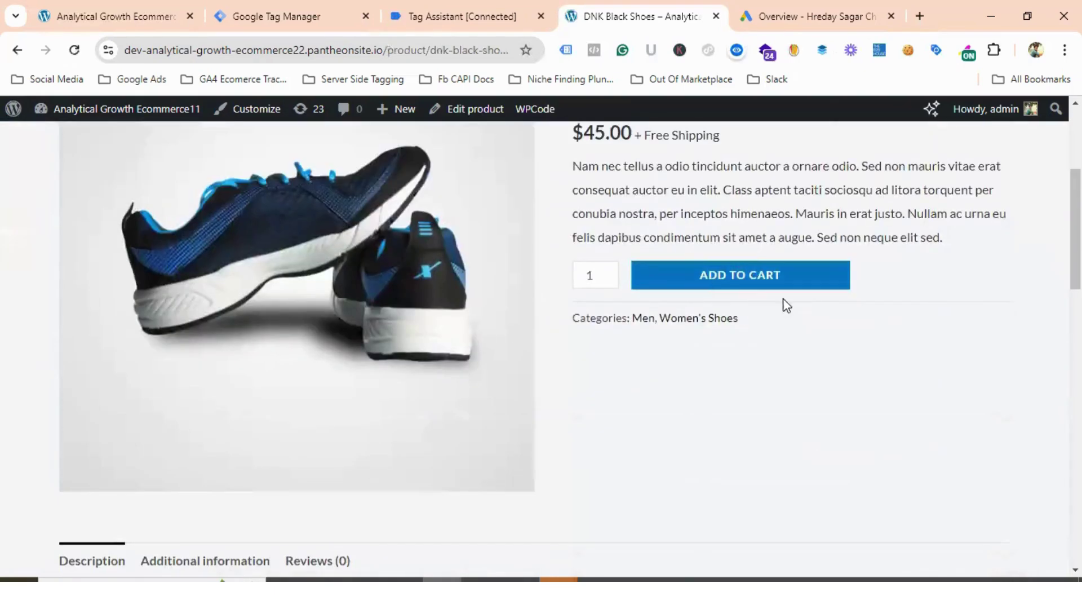
click(734, 283)
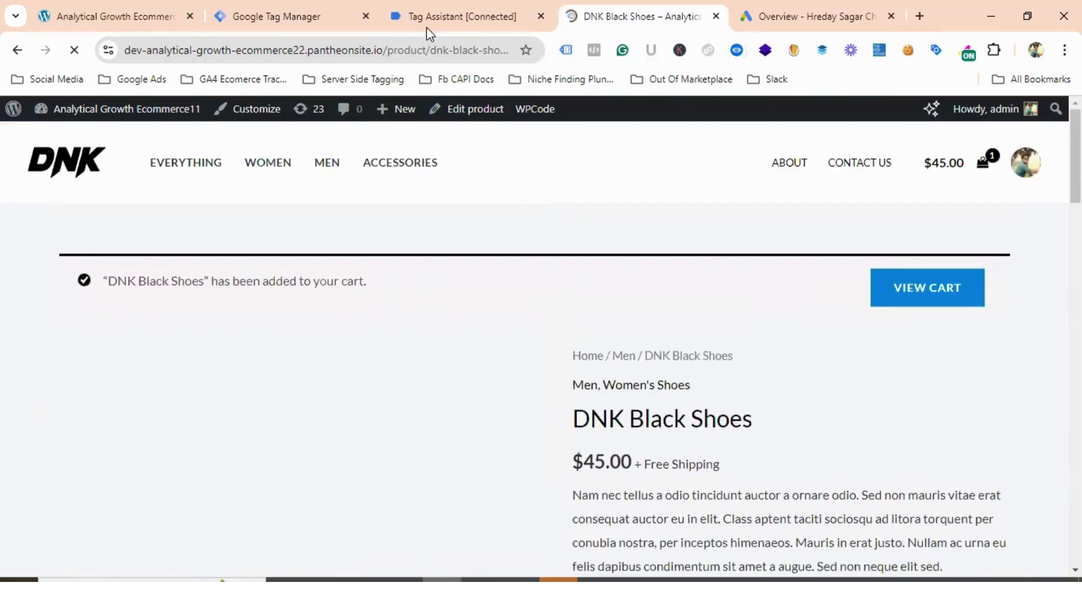
Step: In Tag Assistant, view the add_to_cart event's data layer: ecommerce currency USD, value 45
click(438, 16)
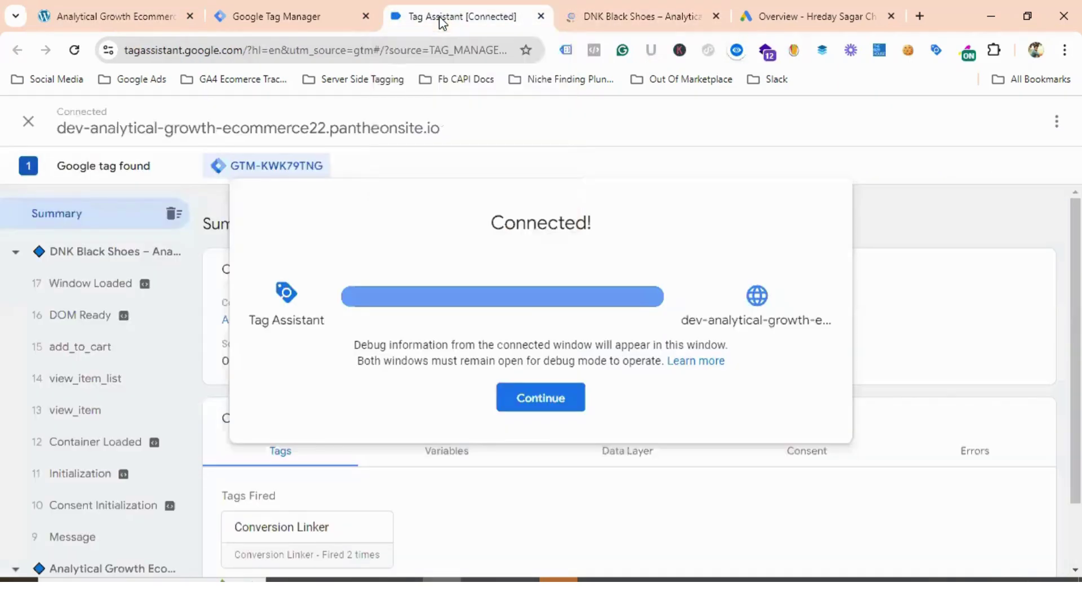
click(526, 392)
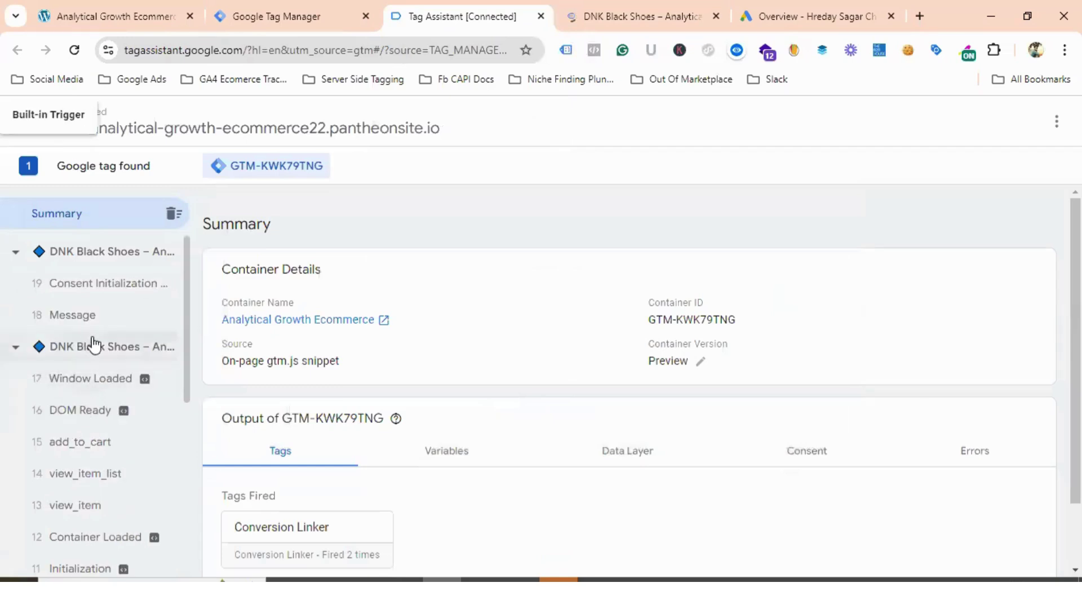
scroll(109, 389, down, 3)
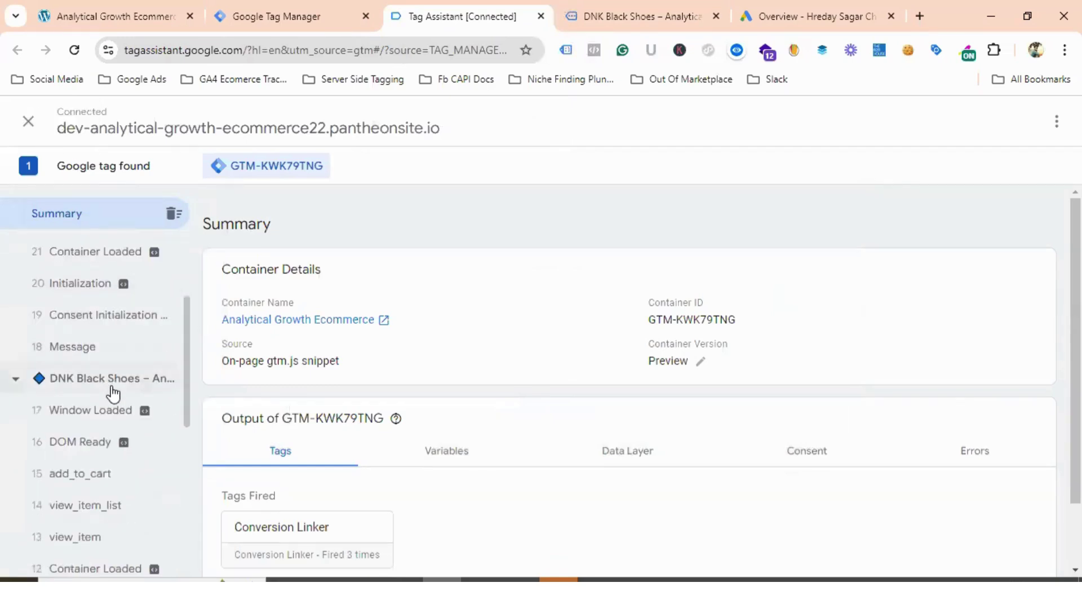
click(85, 474)
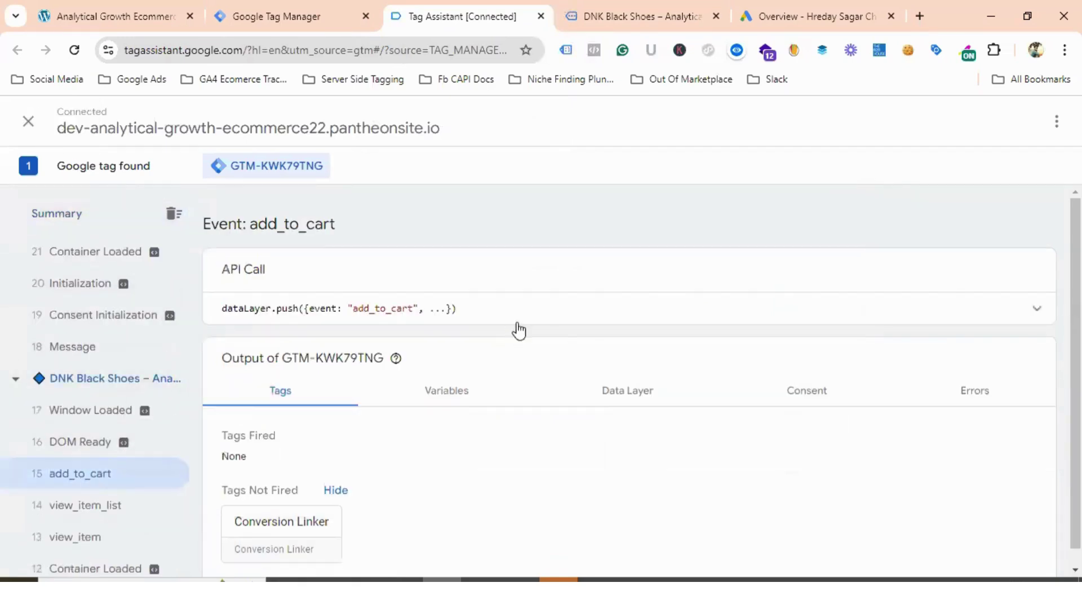
click(634, 393)
scroll(491, 332, down, 4)
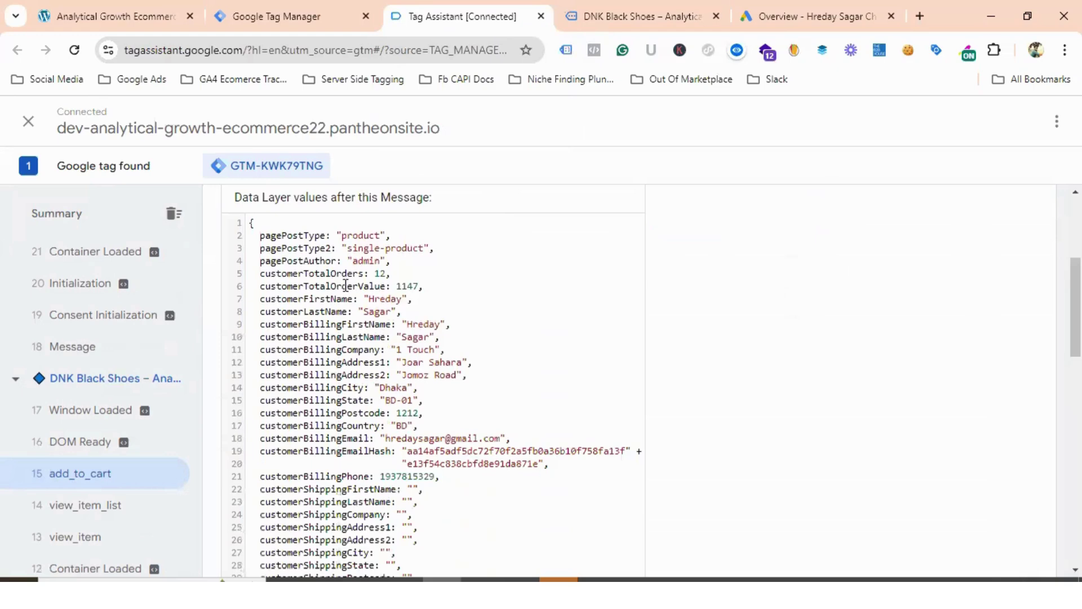
scroll(344, 283, down, 8)
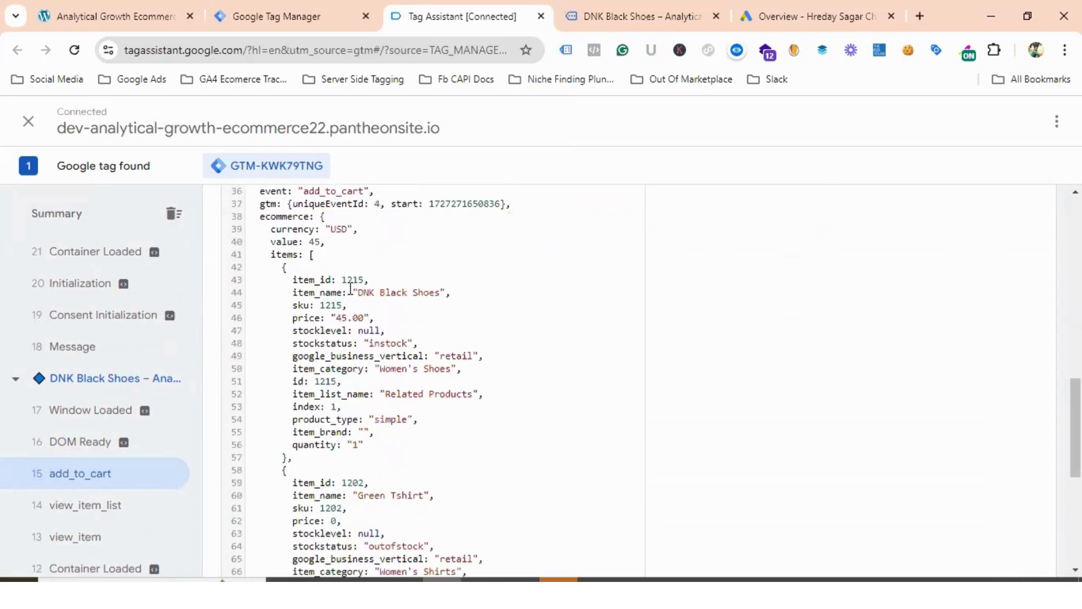
scroll(350, 289, up, 1)
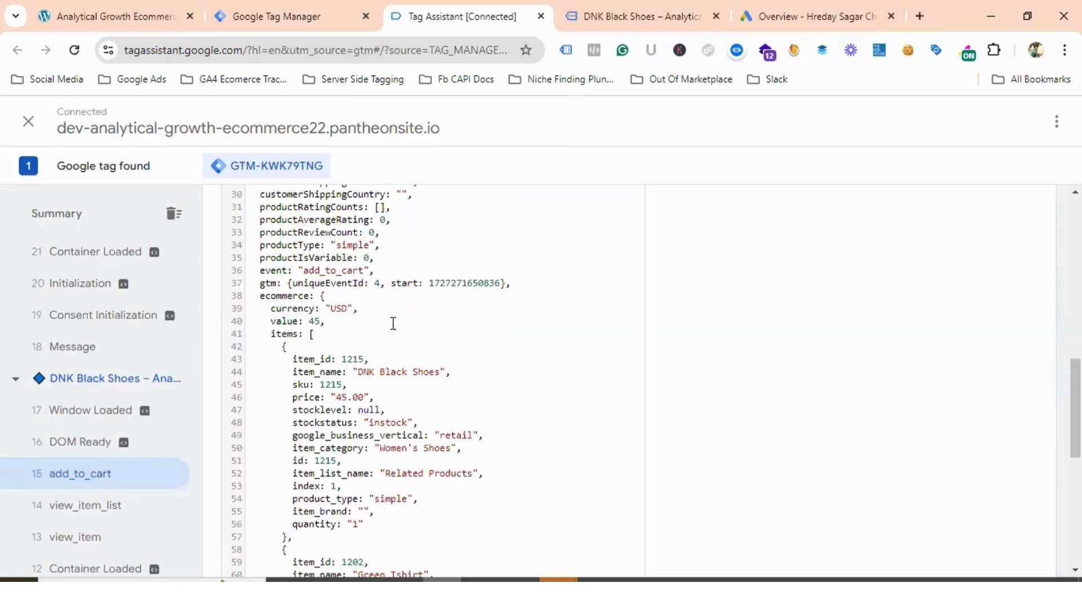
Step: Copy the key 'ecommerce' from the add_to_cart data layer
double_click(279, 298)
right_click(278, 302)
click(325, 319)
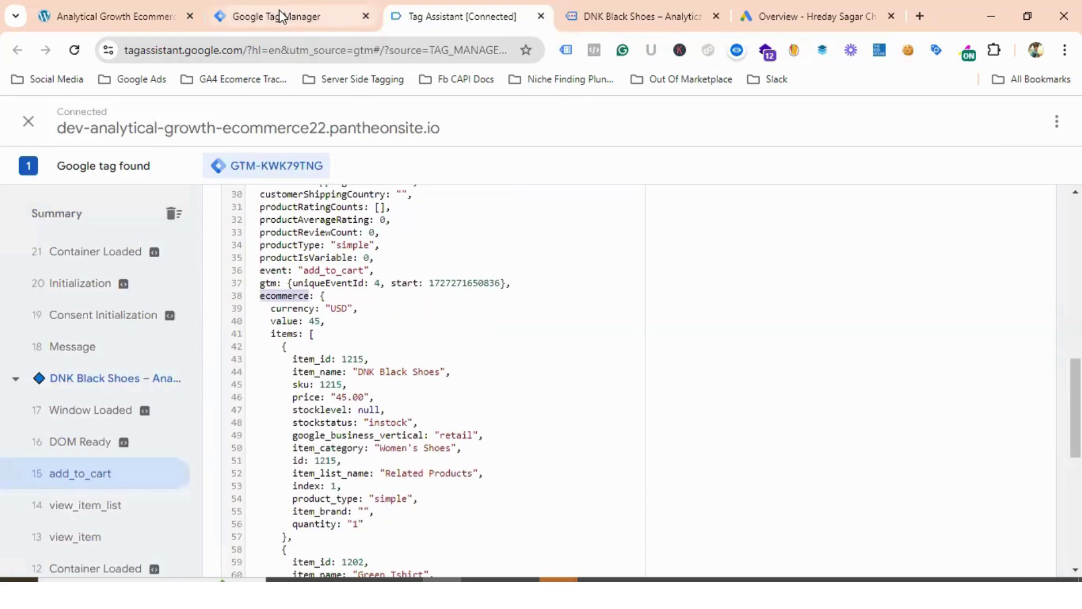
click(280, 16)
Step: Start a new user-defined variable named 'DLV-ATC - Value'
click(88, 395)
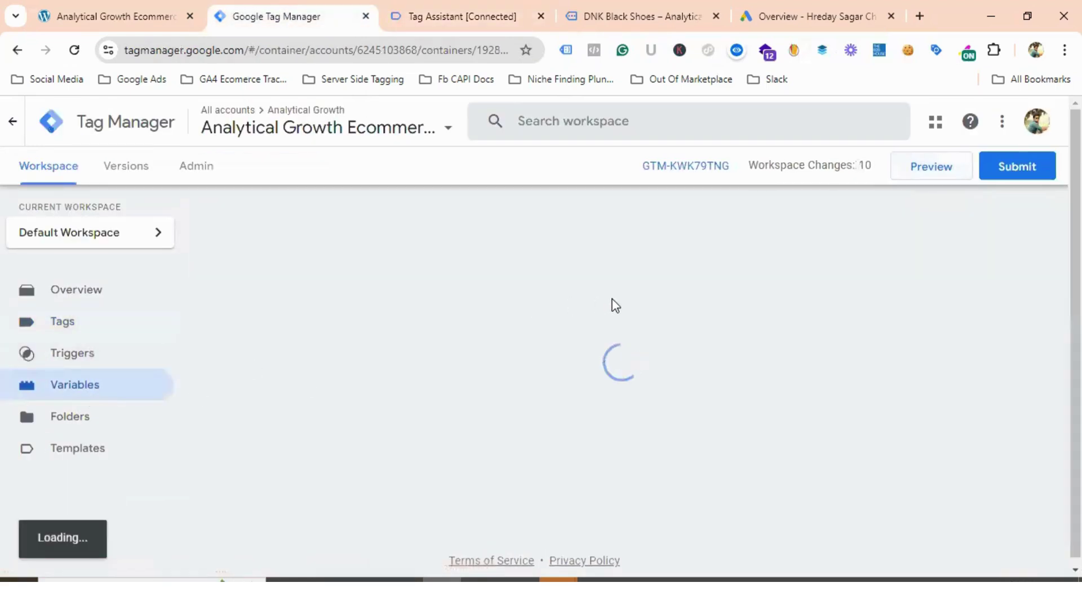
scroll(794, 315, down, 5)
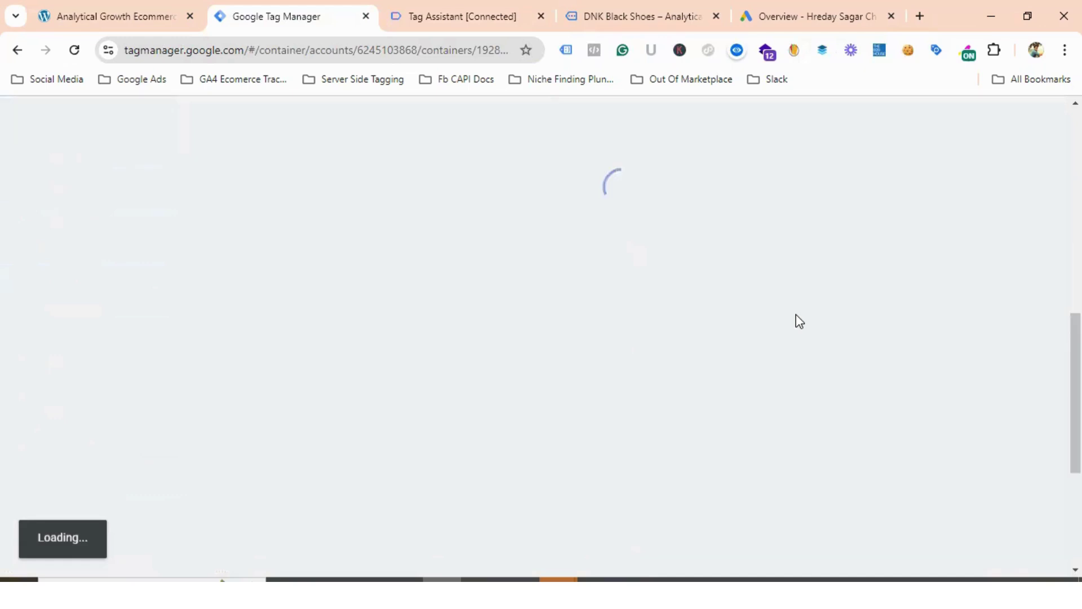
scroll(796, 322, down, 6)
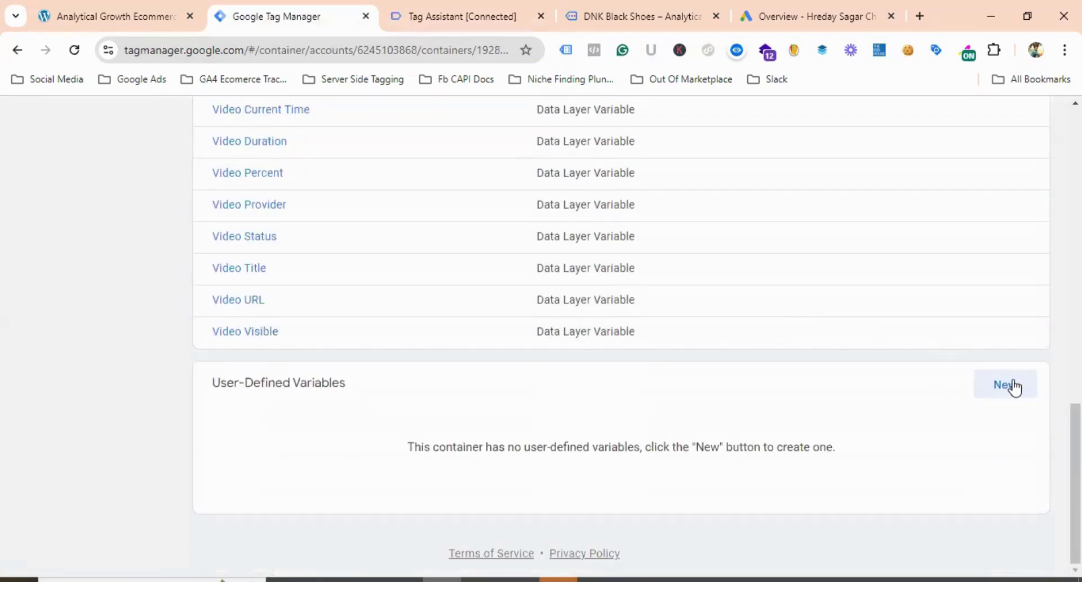
click(1013, 385)
click(259, 121)
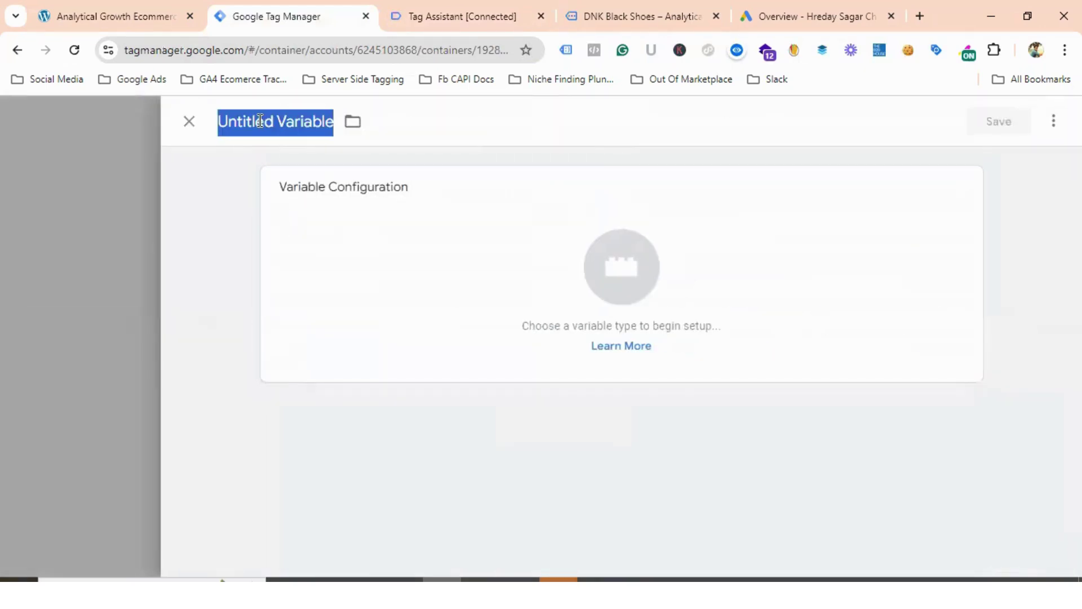
key(BackSpace)
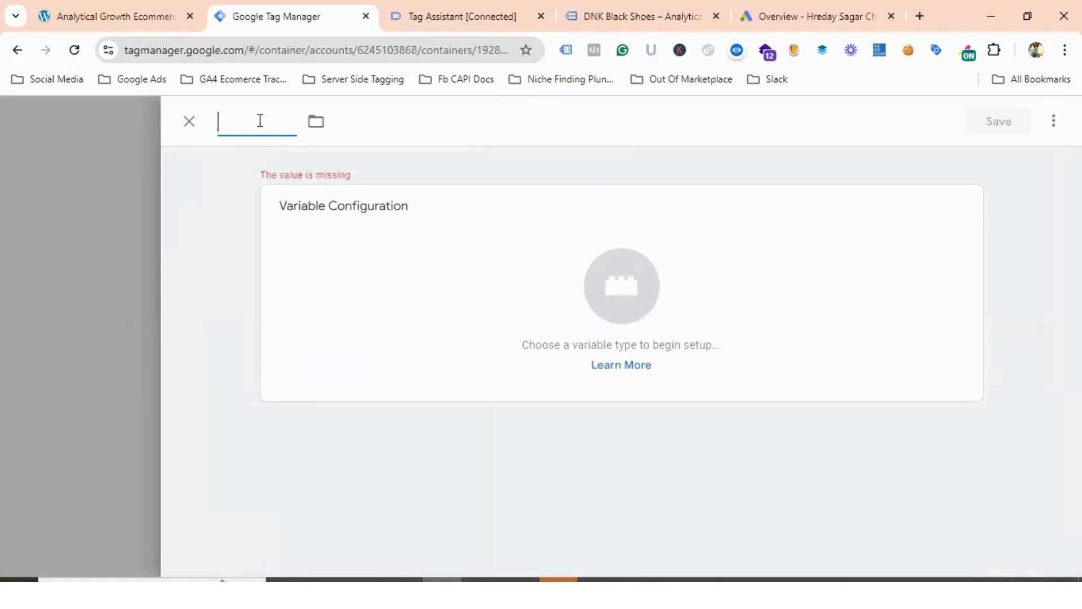
text(DLV-ATC)
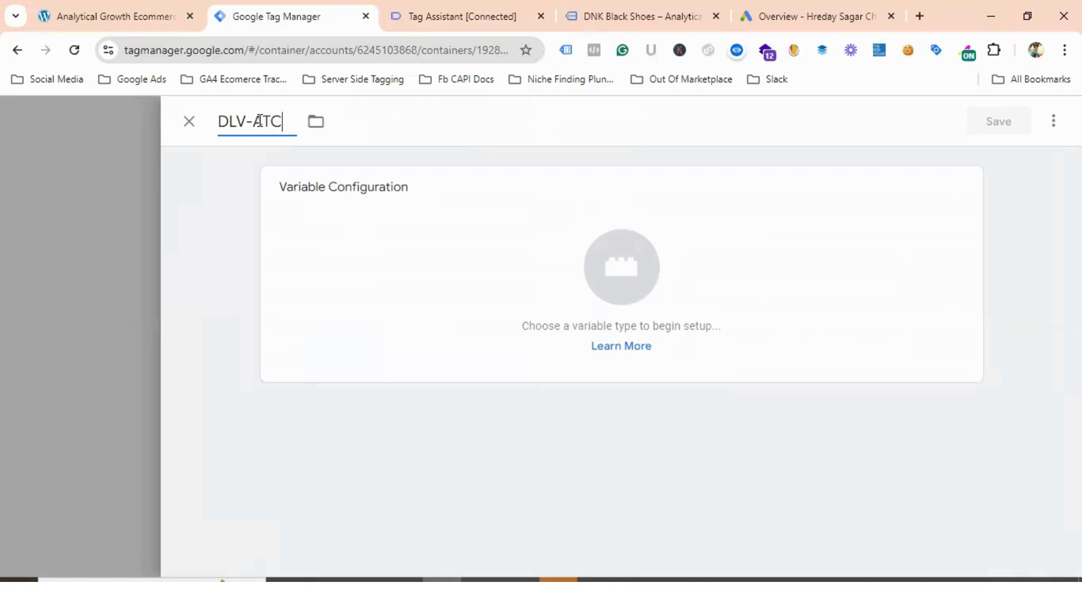
text( - Value)
Step: Make it a Data Layer Variable and begin its name with 'ecommerce'
click(605, 239)
scroll(705, 282, down, 2)
scroll(710, 290, down, 3)
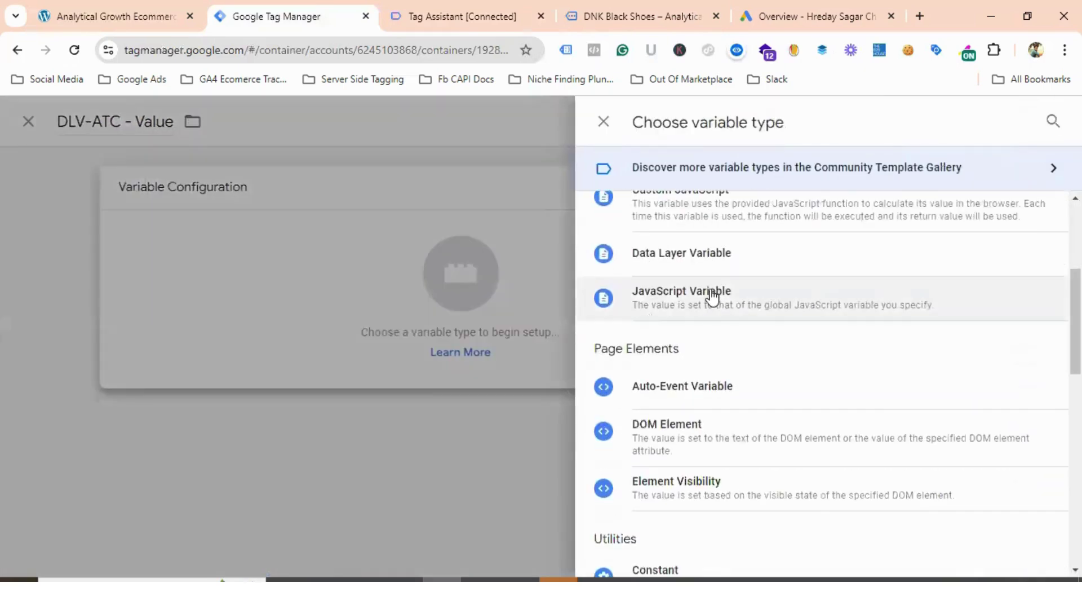
click(698, 257)
click(347, 351)
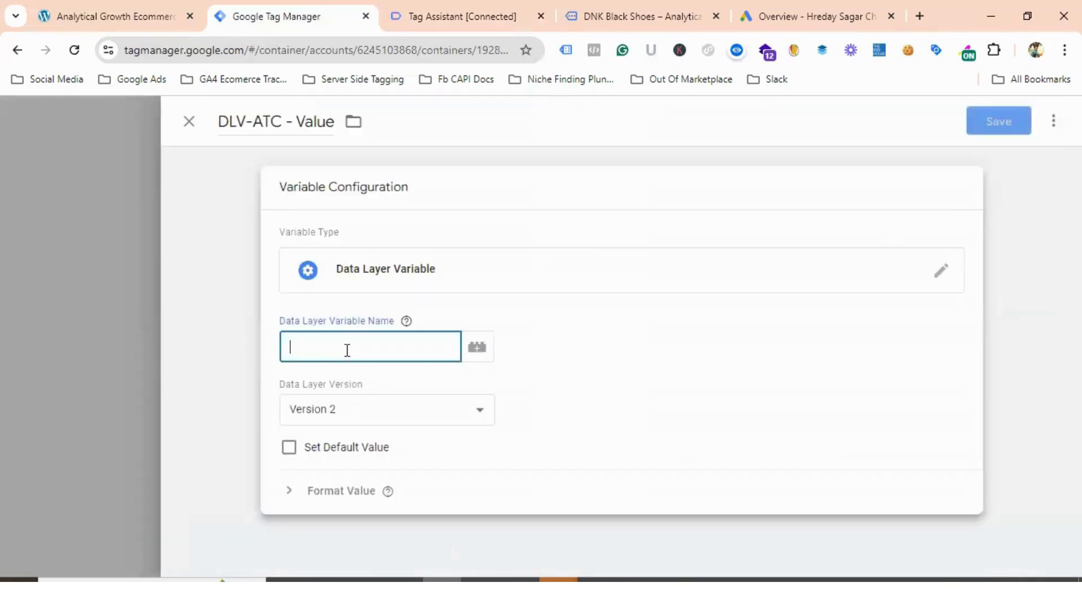
text(ecommerce.)
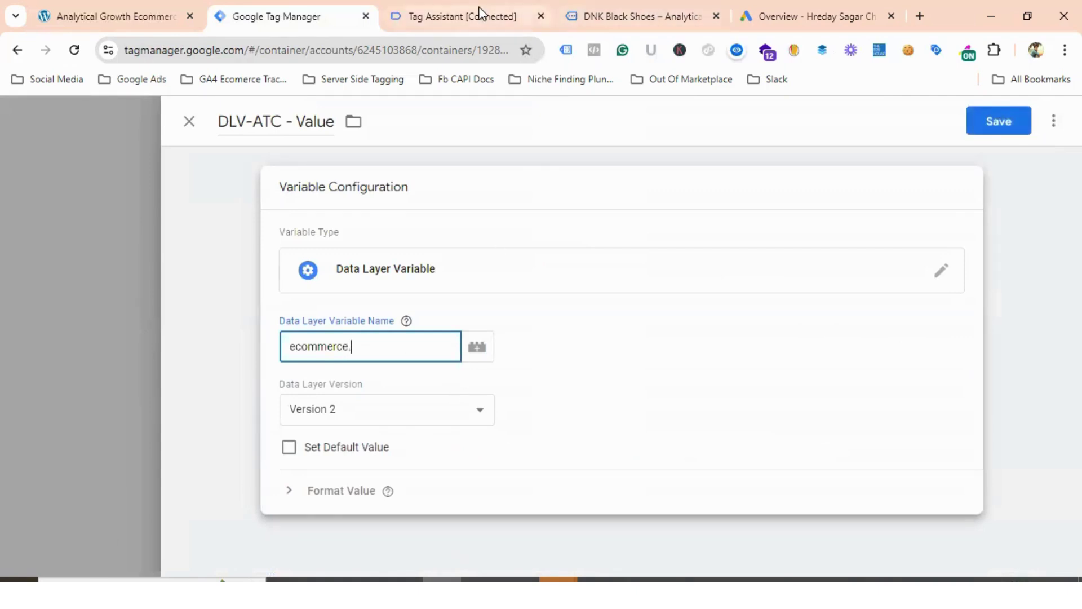
Step: Copy 'value' from Tag Assistant, complete the name as ecommerce.value, and save the variable
click(480, 15)
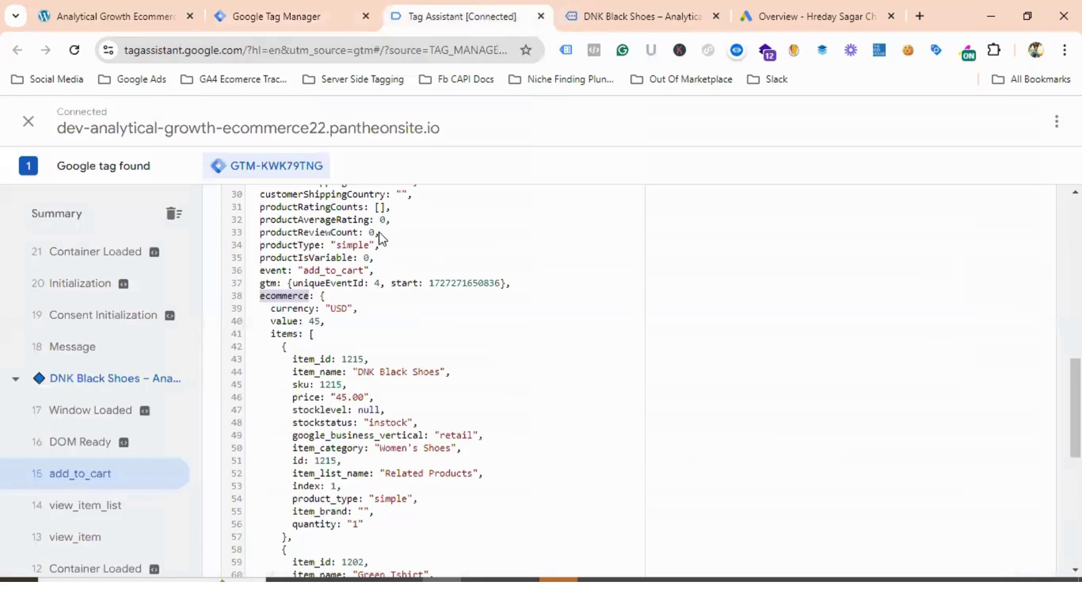
double_click(286, 321)
right_click(285, 326)
click(330, 339)
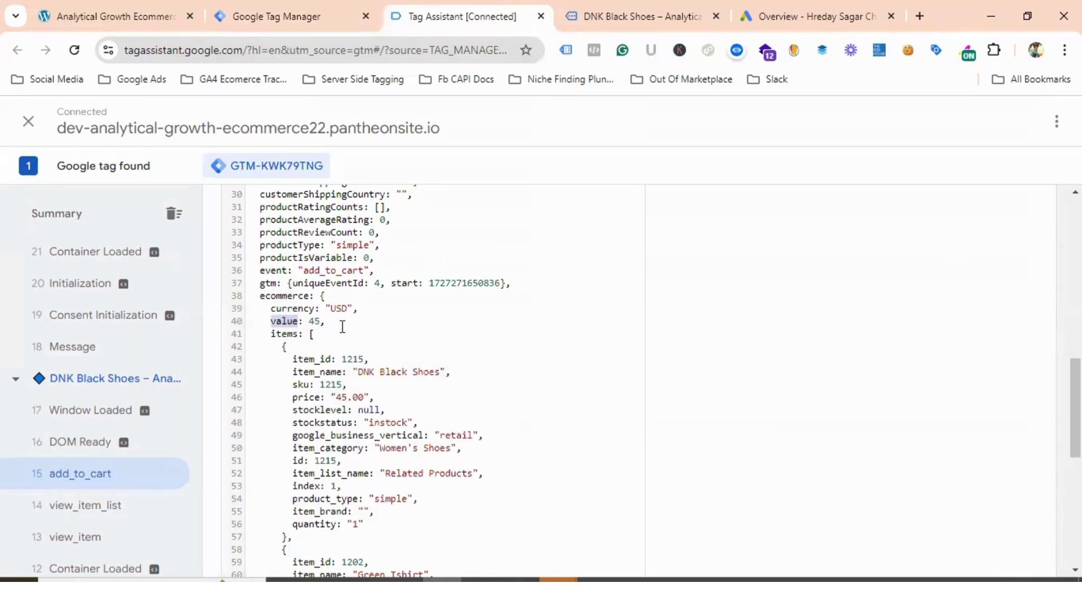
click(330, 16)
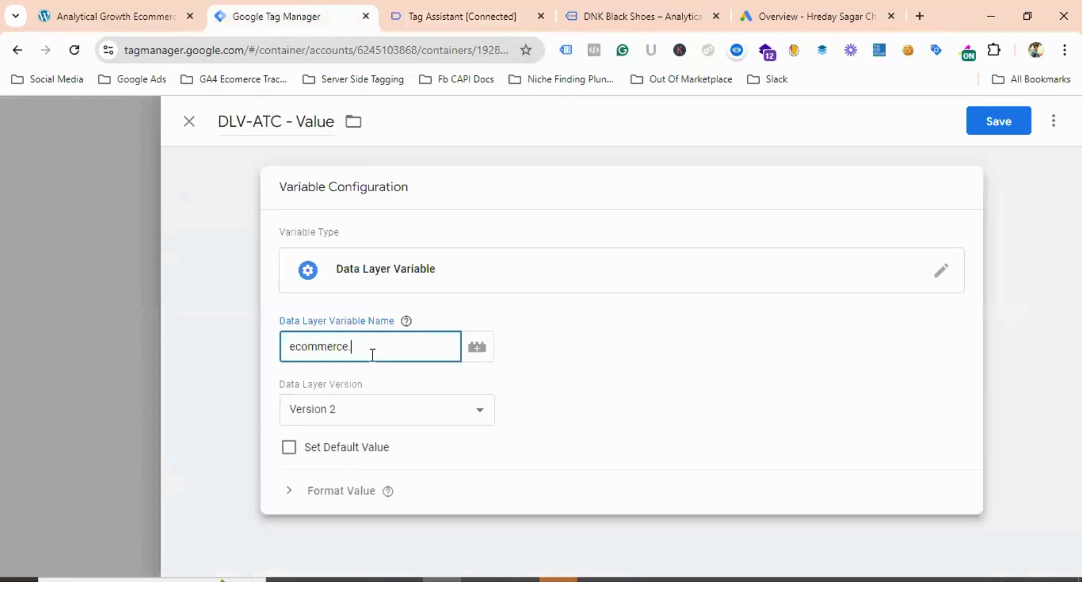
key(ctrl+v)
click(998, 124)
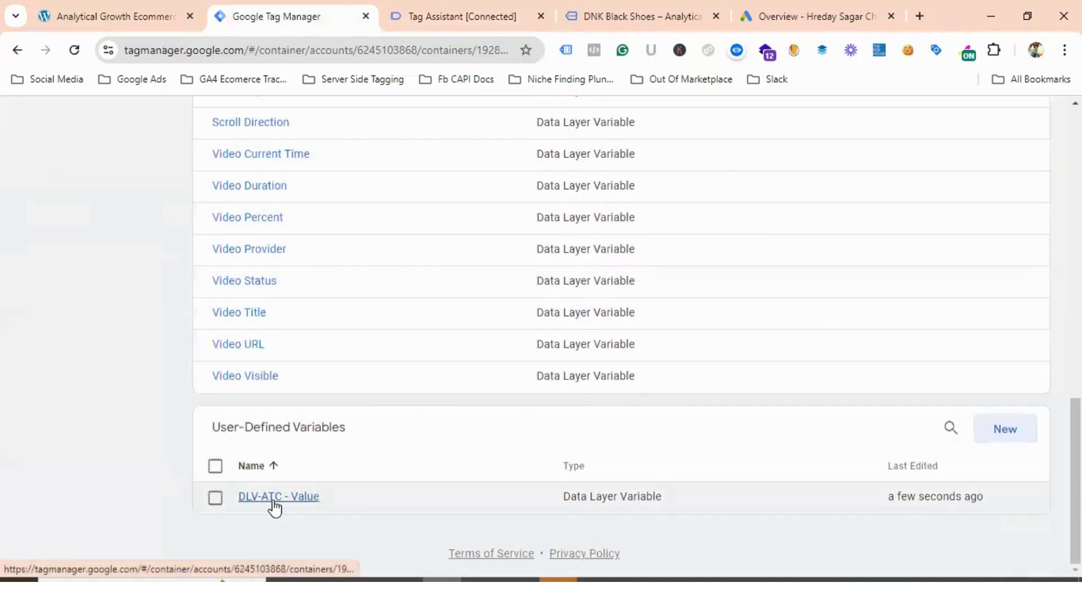
Step: Duplicate DLV-ATC - Value and rename the copy 'DLV-ATC - Currency'
click(273, 498)
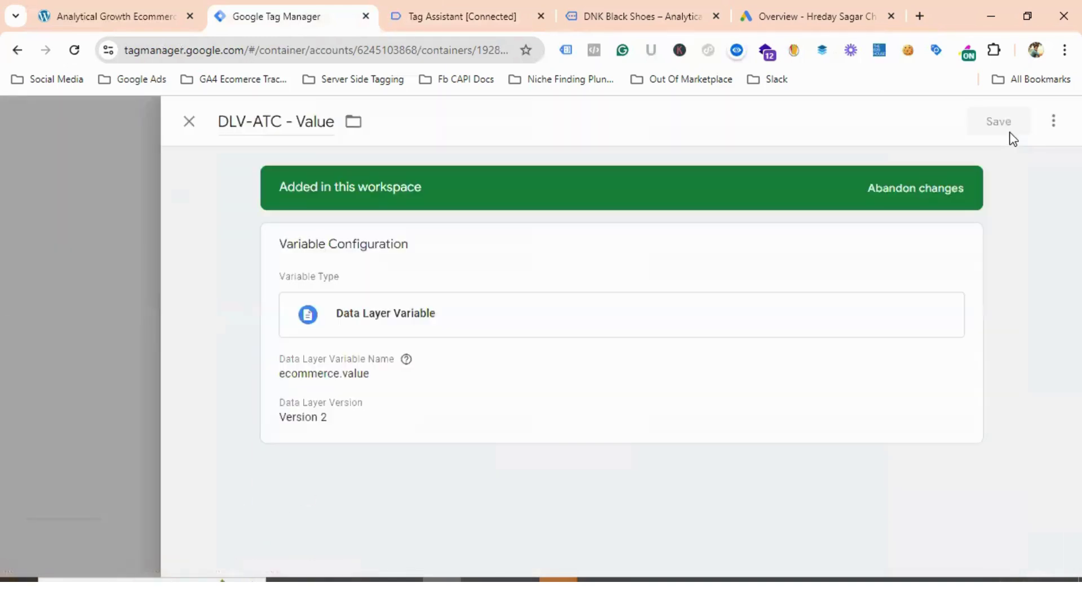
click(1054, 121)
click(1000, 159)
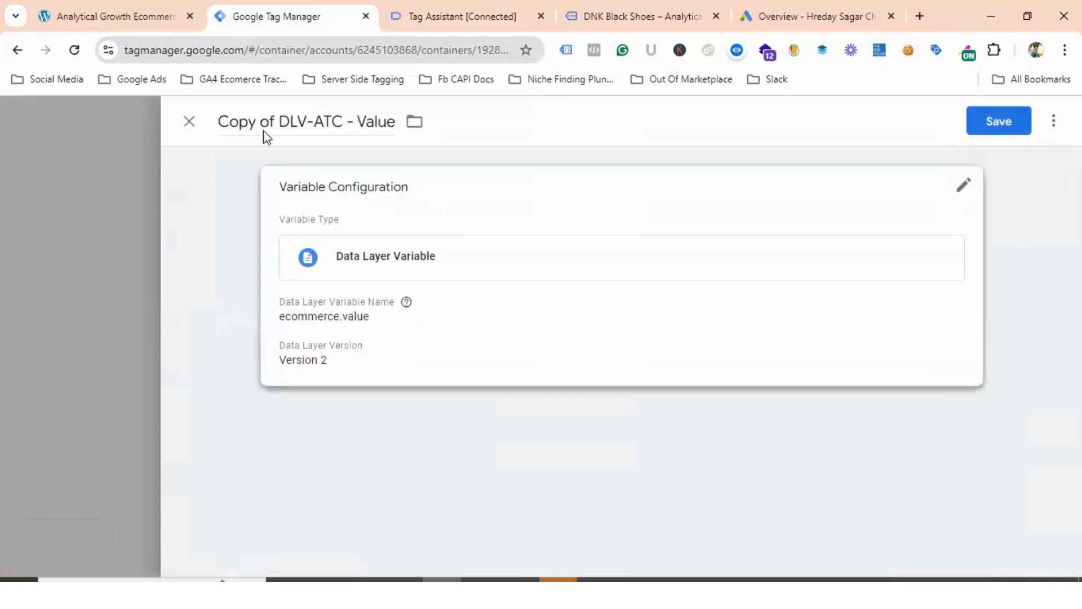
click(284, 119)
key(BackSpace)
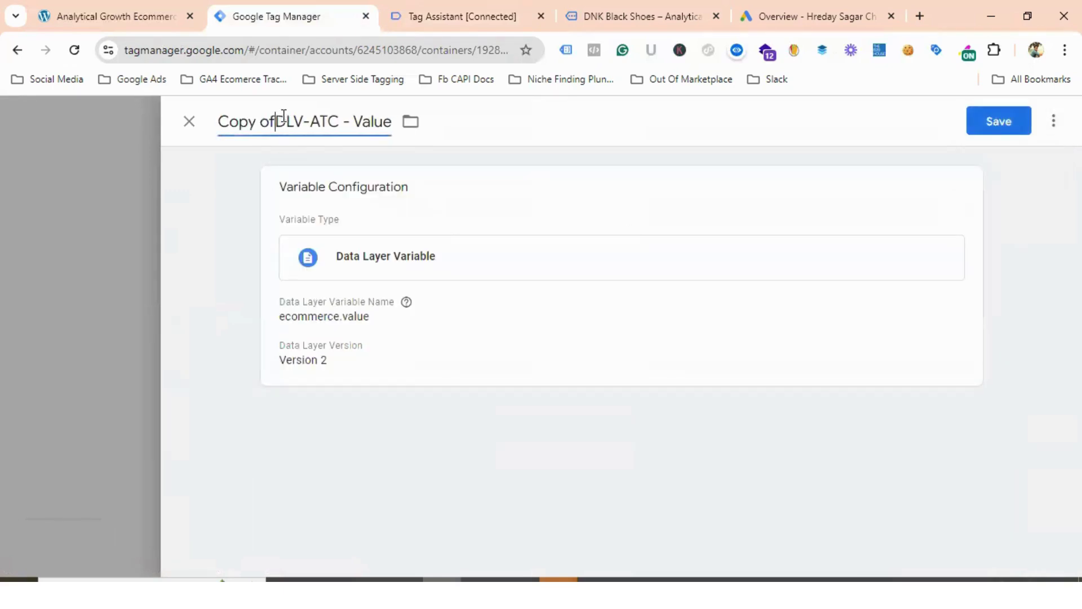
key(BackSpace)
key(BackSpace)
key(BackSpace)
key(BackSpace)
key(BackSpace)
key(BackSpace)
key(BackSpace)
double_click(309, 121)
key(BackSpace)
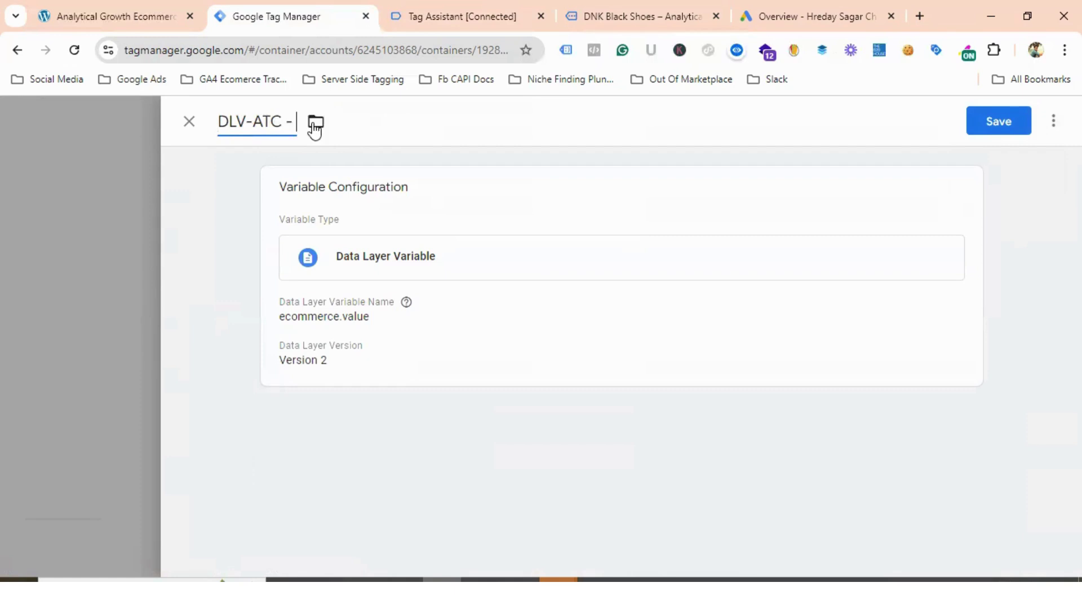
text(Currency)
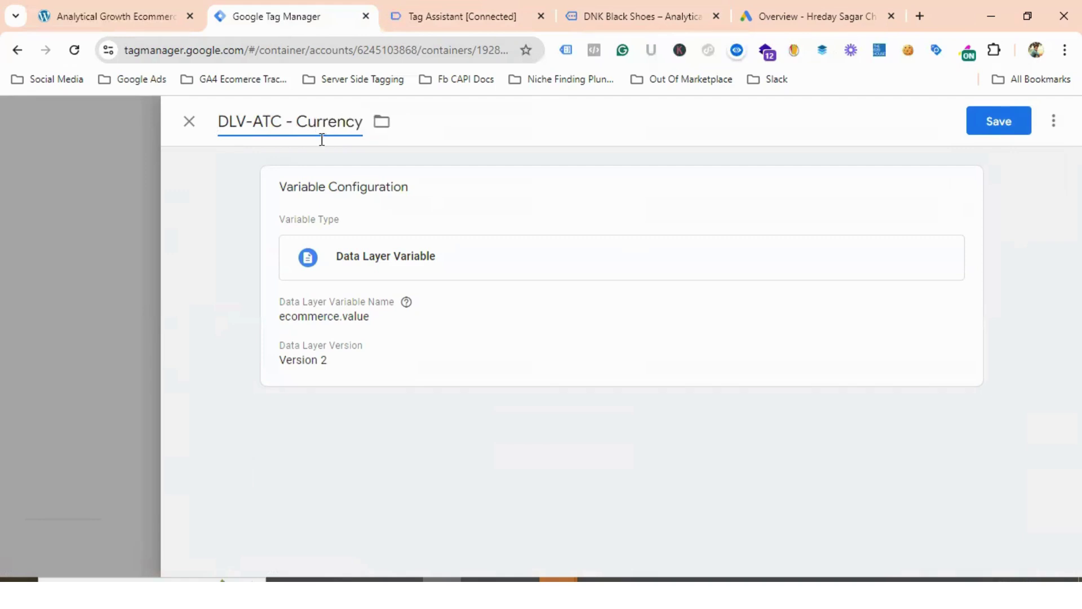
Step: Copy 'currency' from Tag Assistant, change the data layer name to ecommerce.currency, and save
click(343, 322)
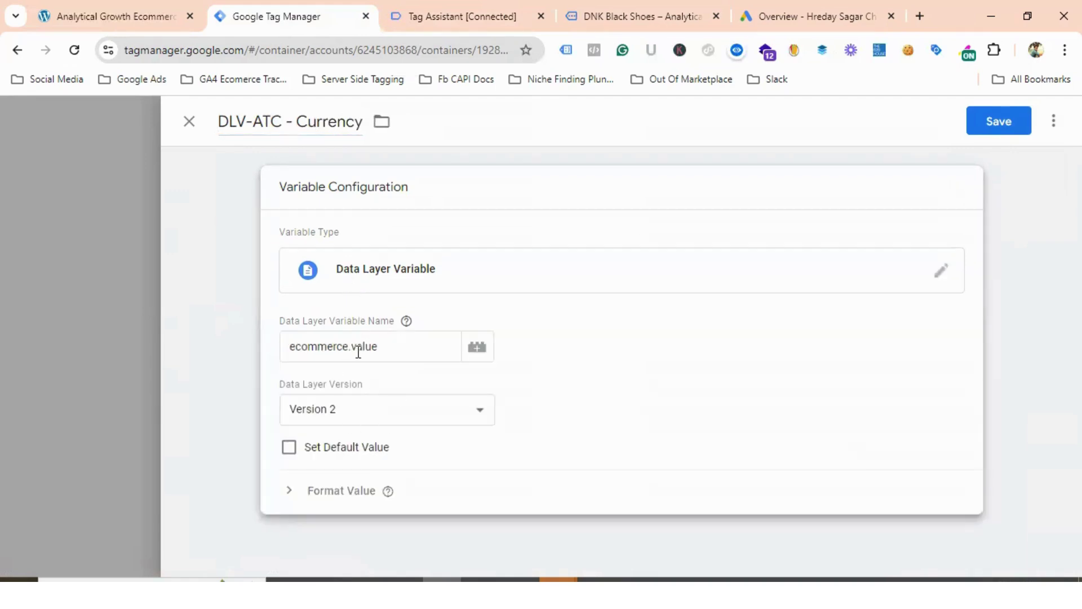
click(442, 15)
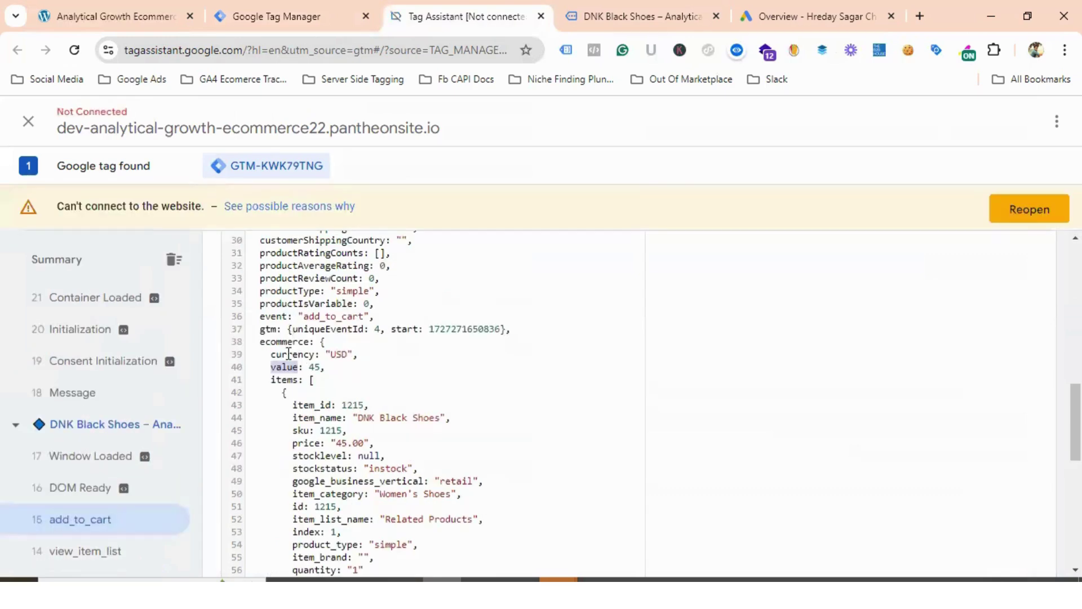
double_click(289, 354)
right_click(307, 355)
click(338, 372)
click(312, 11)
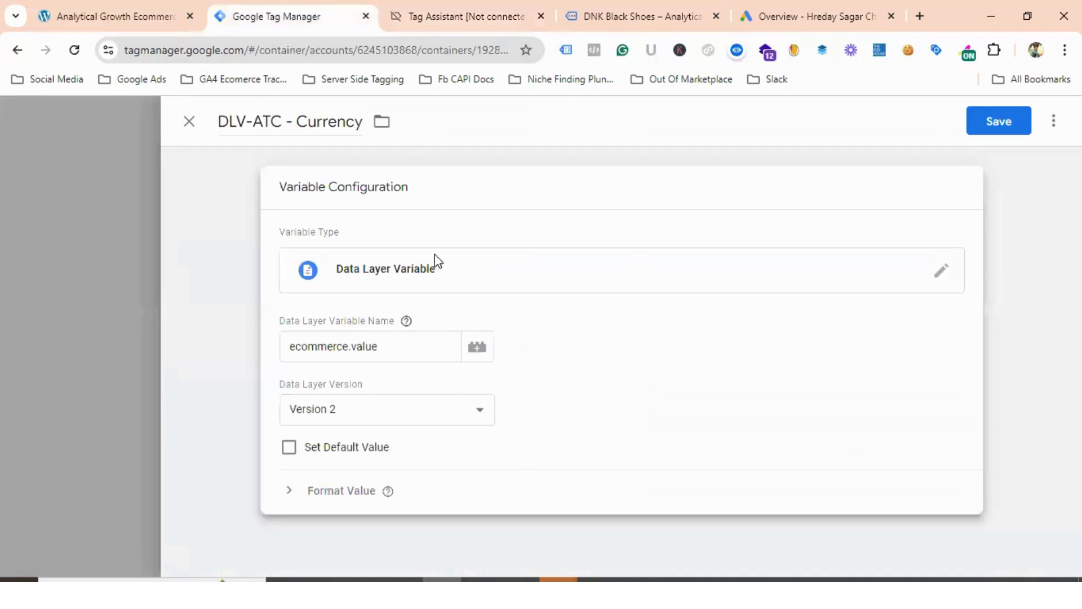
double_click(361, 345)
key(ctrl+v)
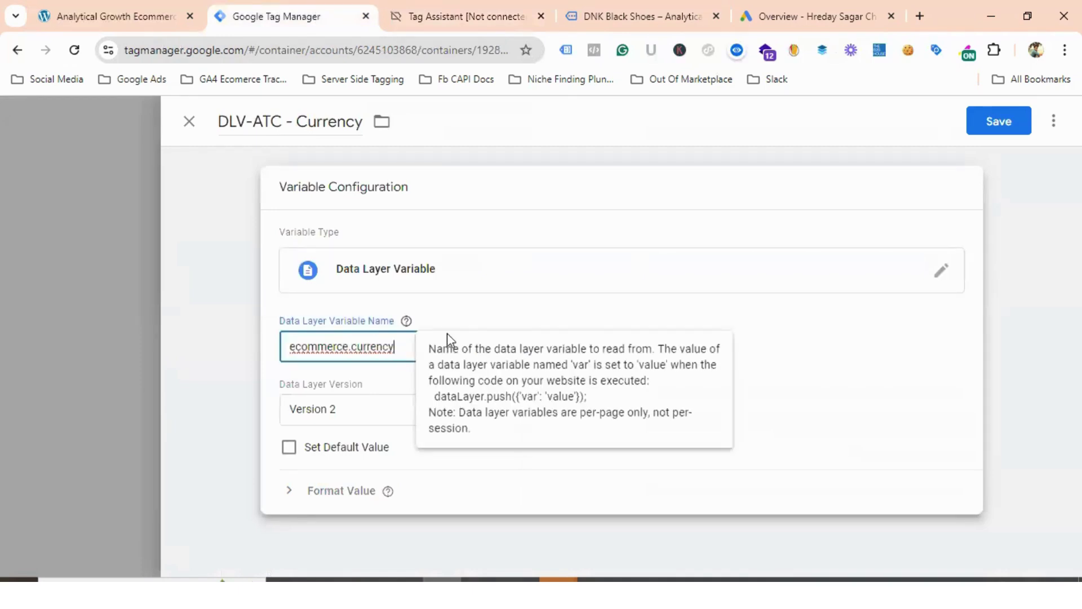
click(1001, 117)
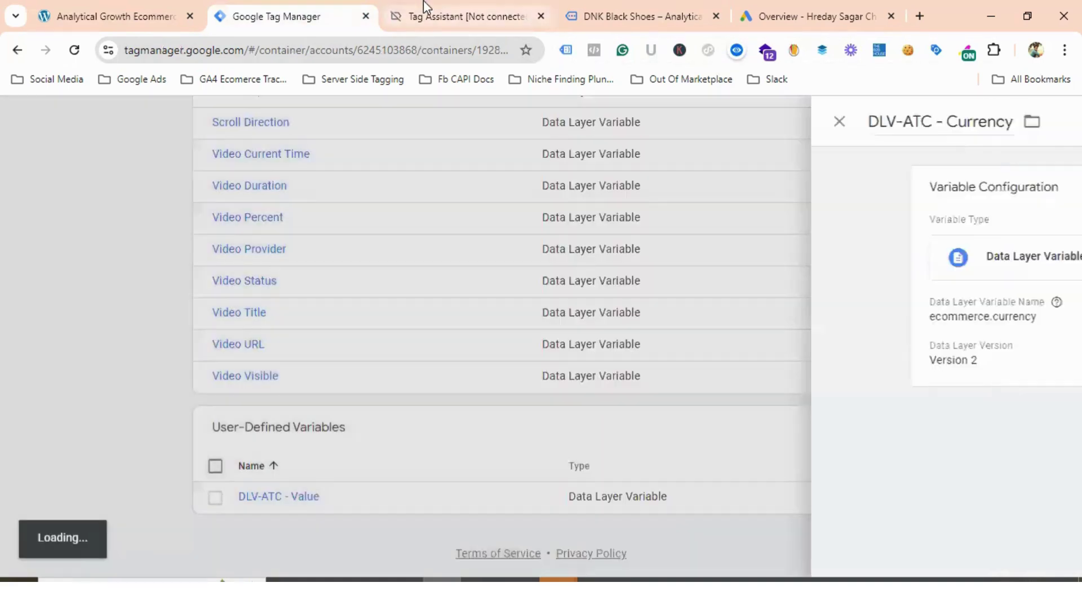
Step: Copy the event name 'add_to_cart' from Tag Assistant's data layer
click(428, 9)
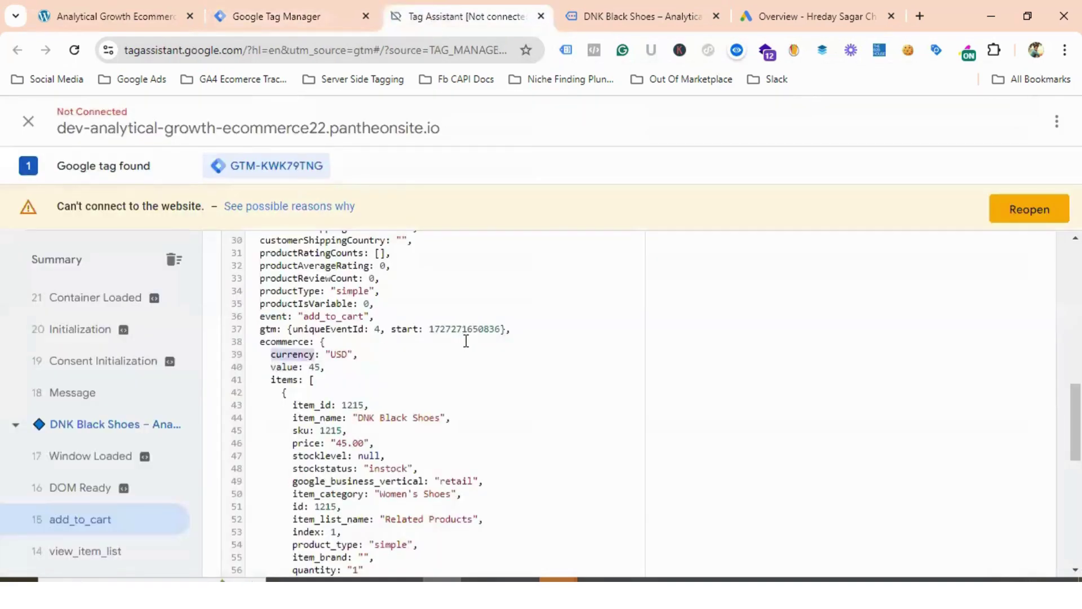
drag(260, 317, 380, 320)
double_click(319, 315)
right_click(318, 317)
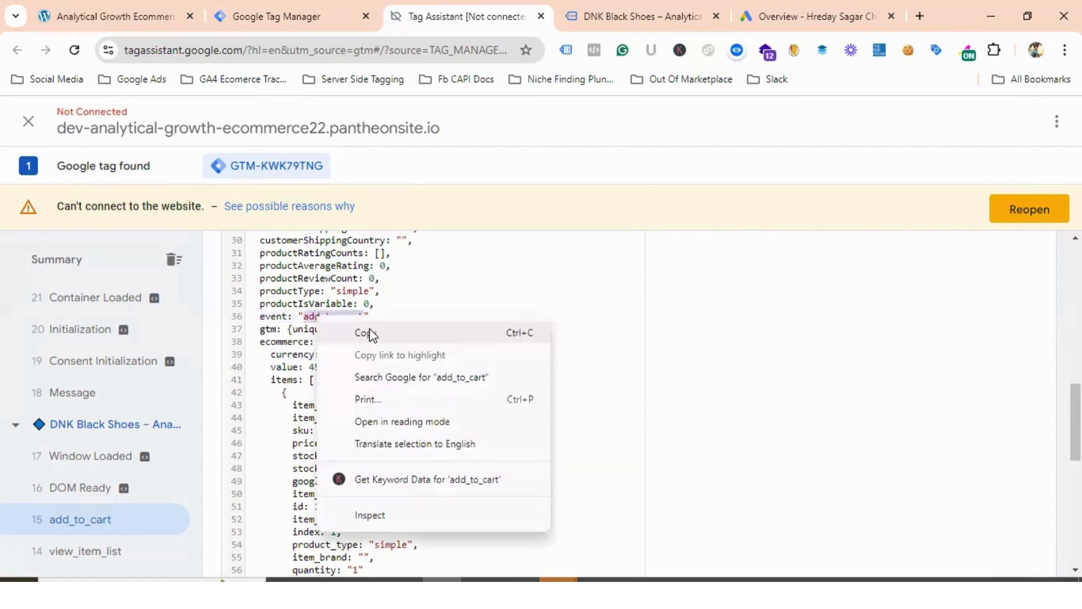
click(367, 333)
click(282, 16)
Step: Create a new trigger named 'Add To Cart Trigger'
scroll(278, 347, up, 20)
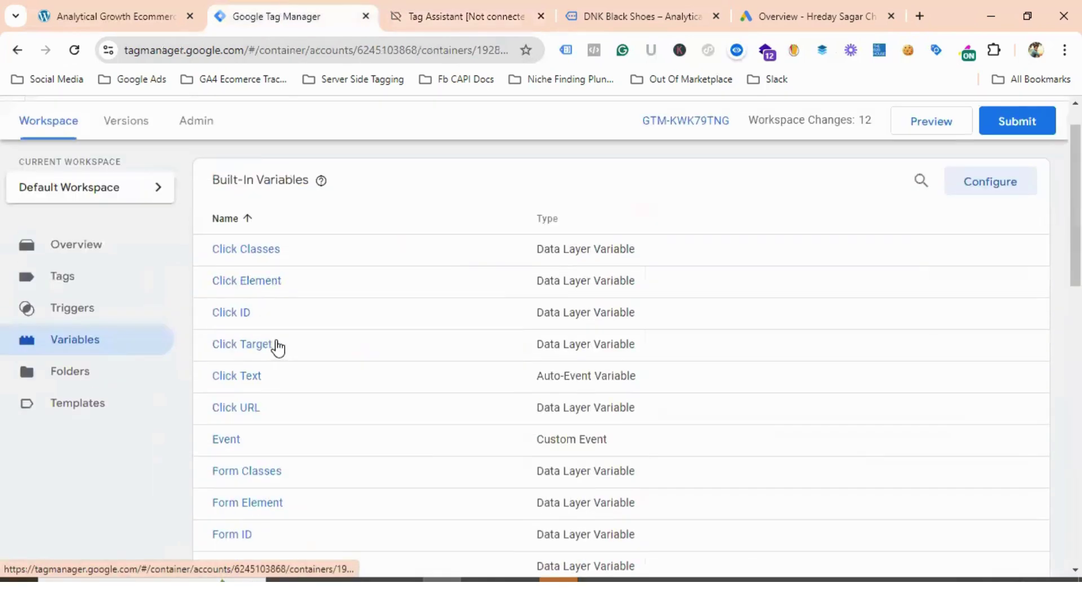
click(93, 307)
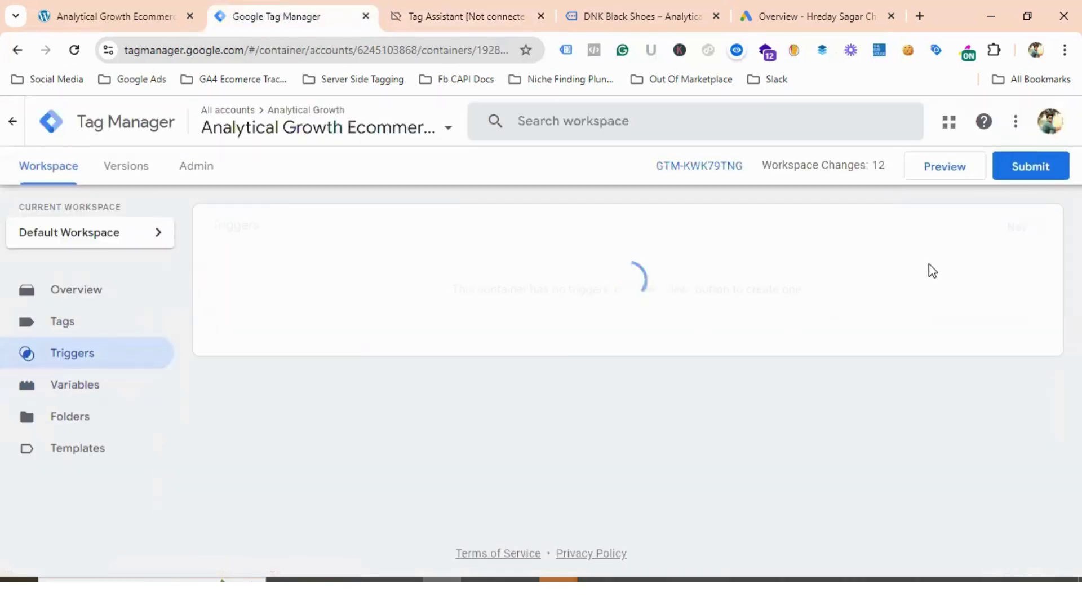
click(1020, 232)
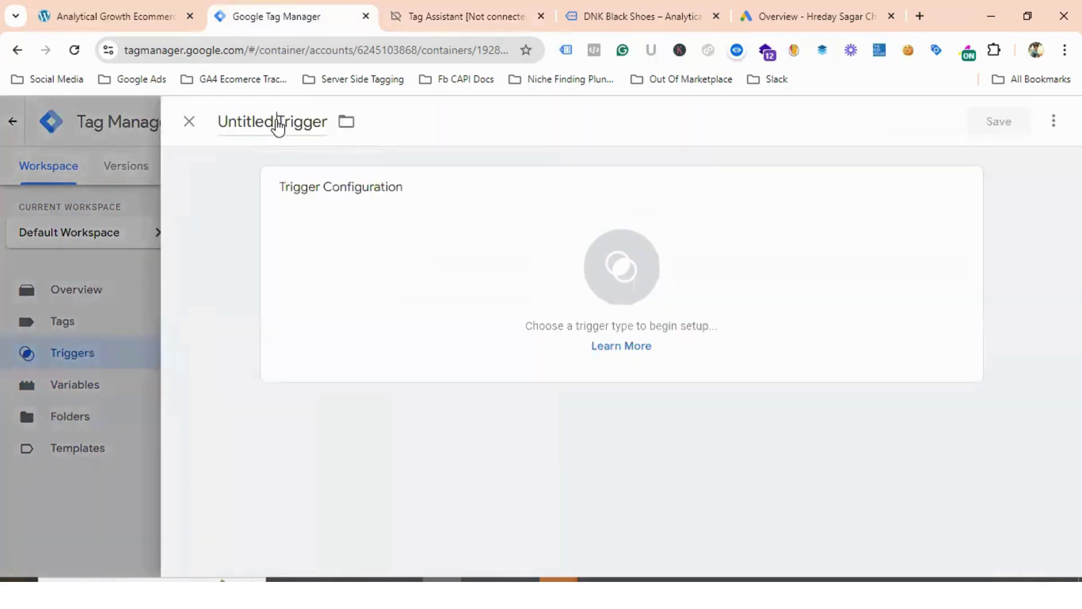
drag(275, 123, 210, 123)
key(BackSpace)
text(Add To)
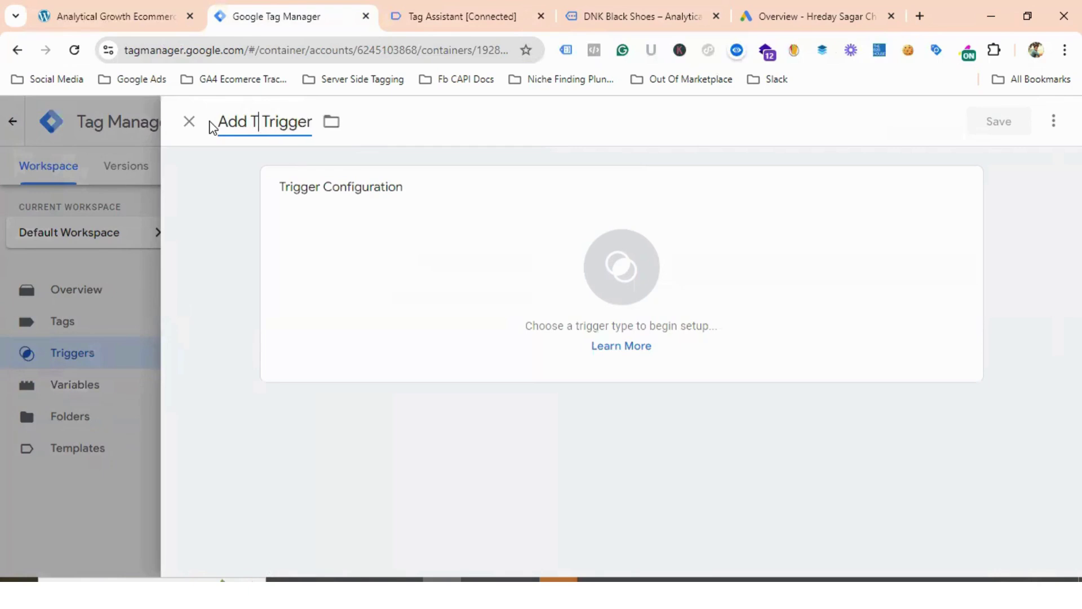
text( Cart)
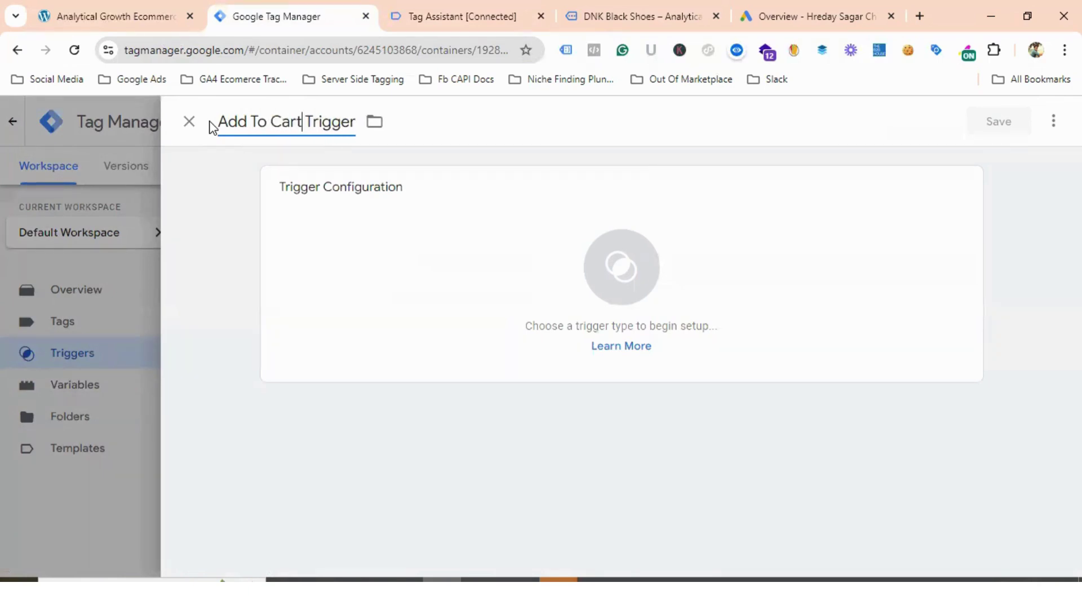
Step: Make it a Custom Event trigger with event name add_to_cart and save it
click(611, 282)
scroll(756, 302, down, 3)
scroll(759, 303, down, 6)
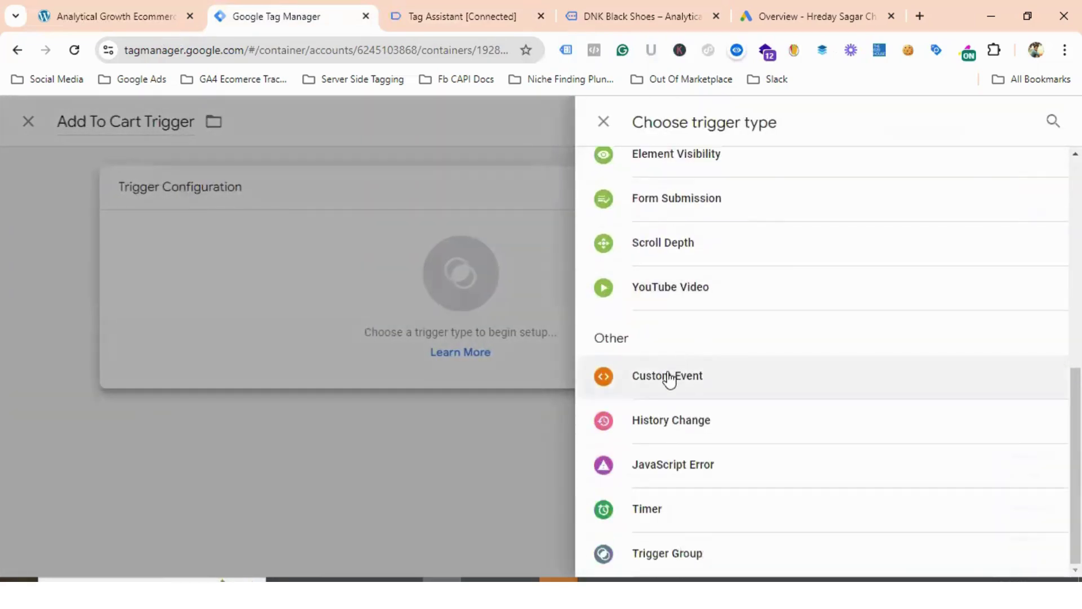
click(667, 376)
click(320, 348)
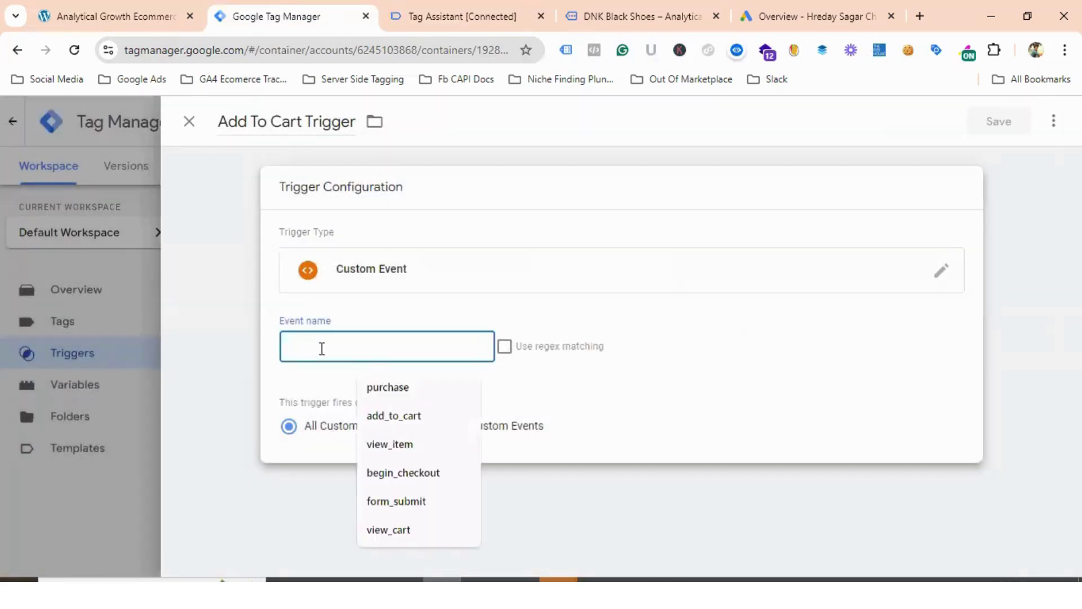
key(ctrl+v)
click(1000, 124)
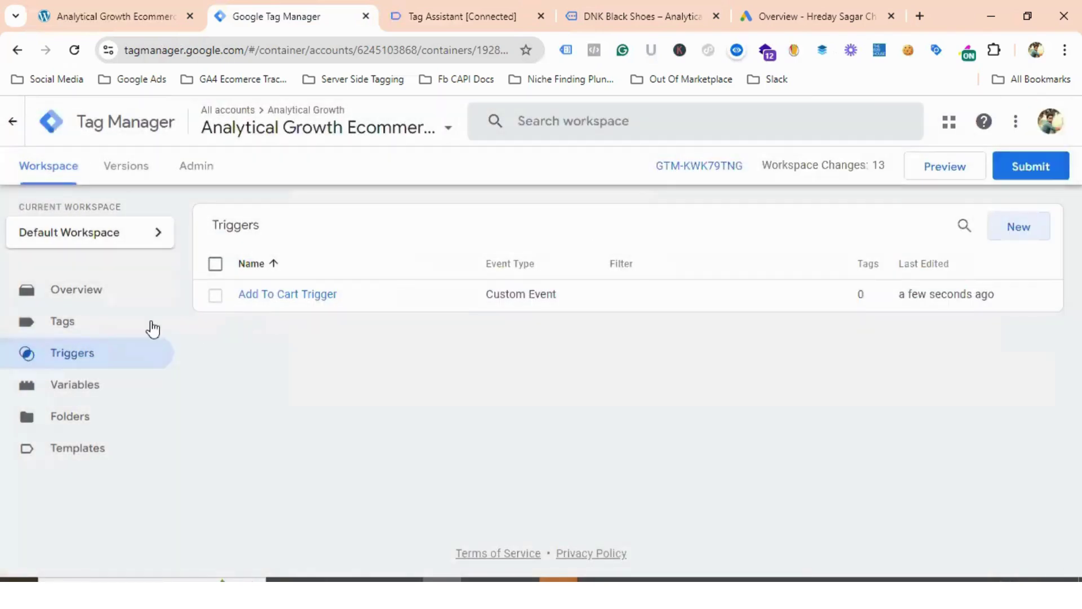
click(68, 328)
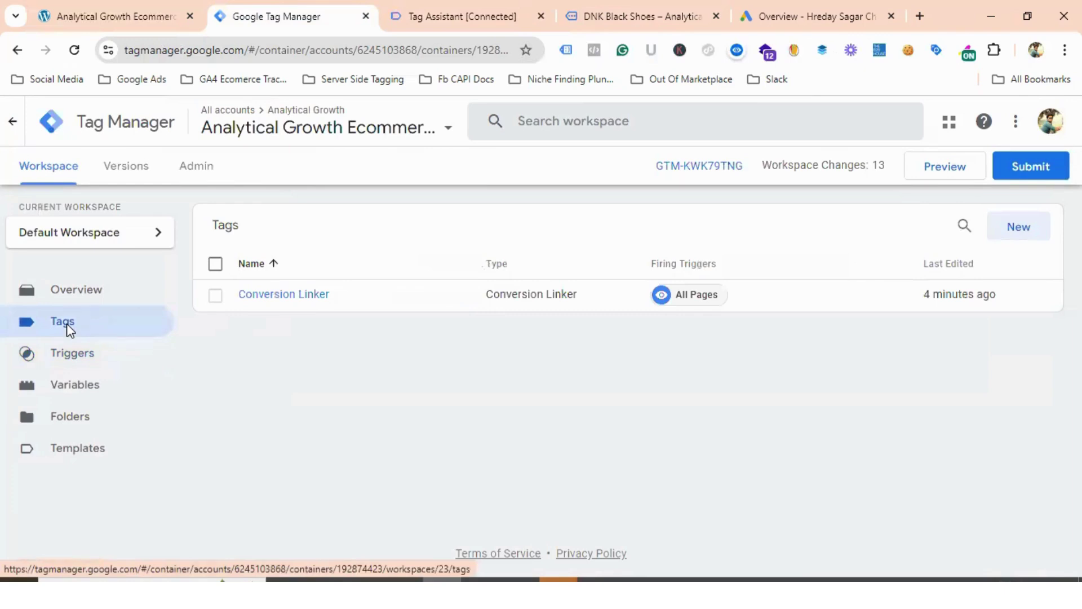
Step: Create a new tag and name it 'Google Ads Conversion - Add To Cart'
click(1023, 234)
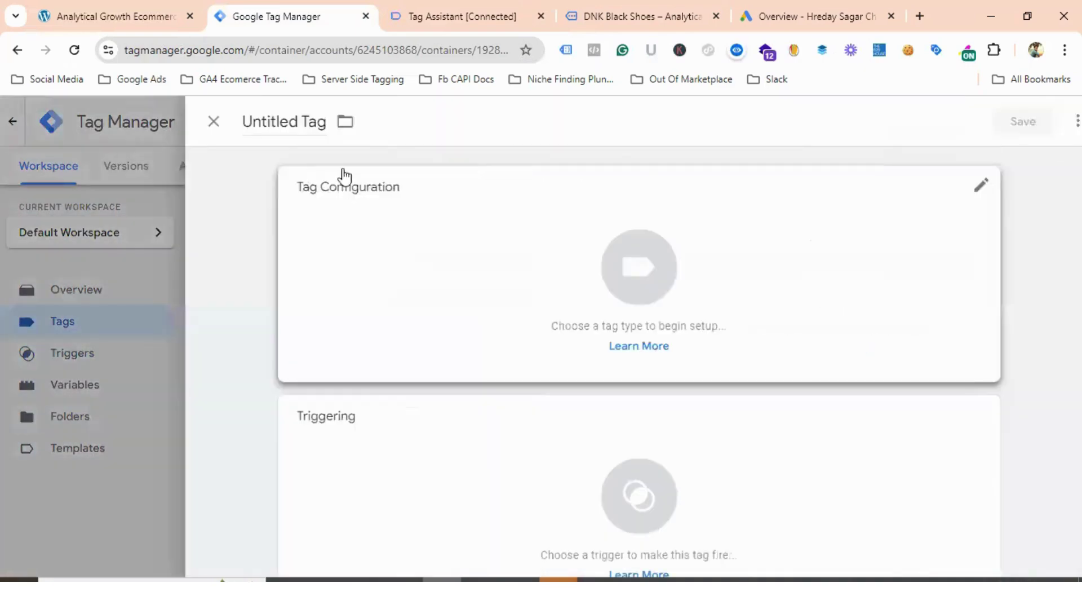
click(281, 123)
key(BackSpace)
text(Google Ads C)
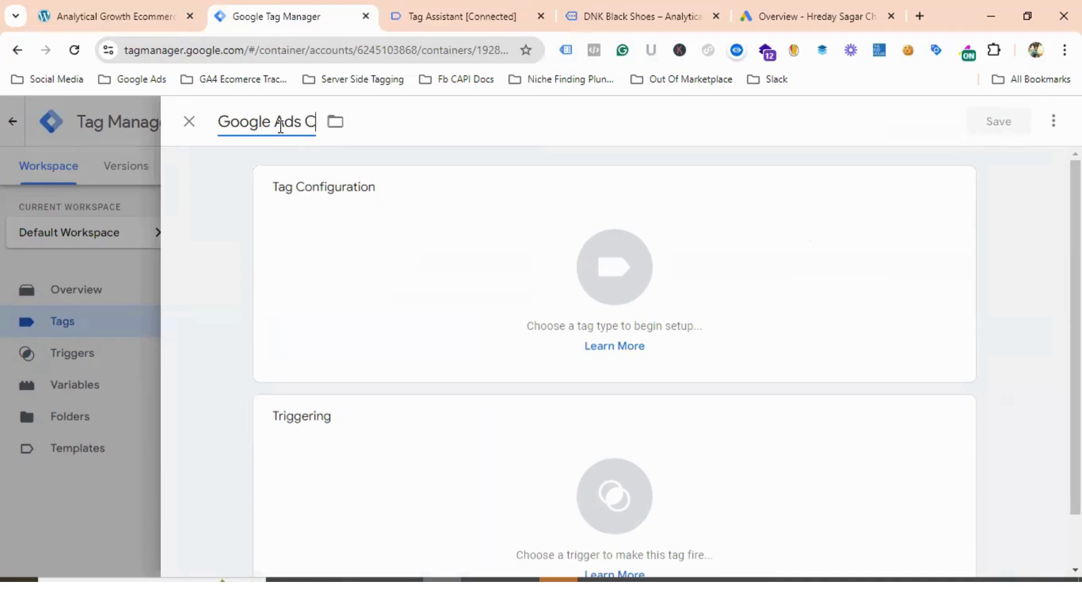
text(onversio)
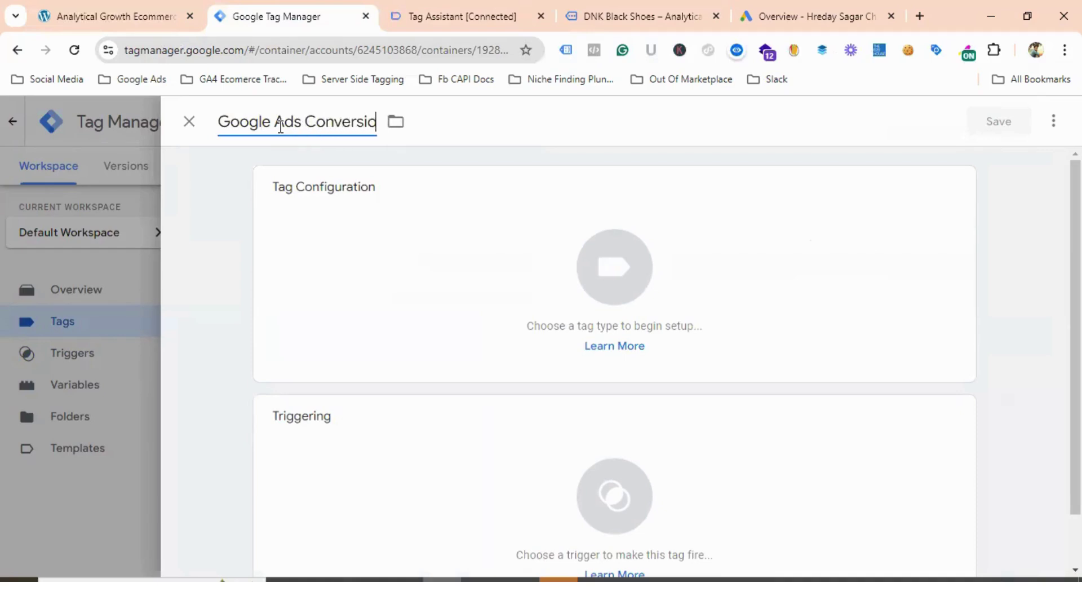
text(n - A)
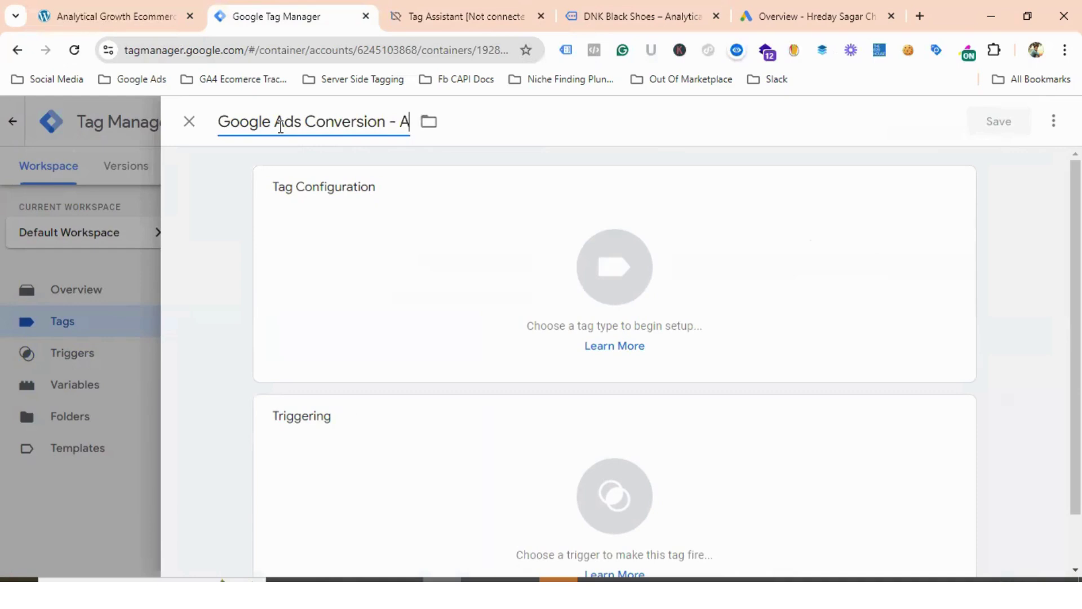
text(dd To)
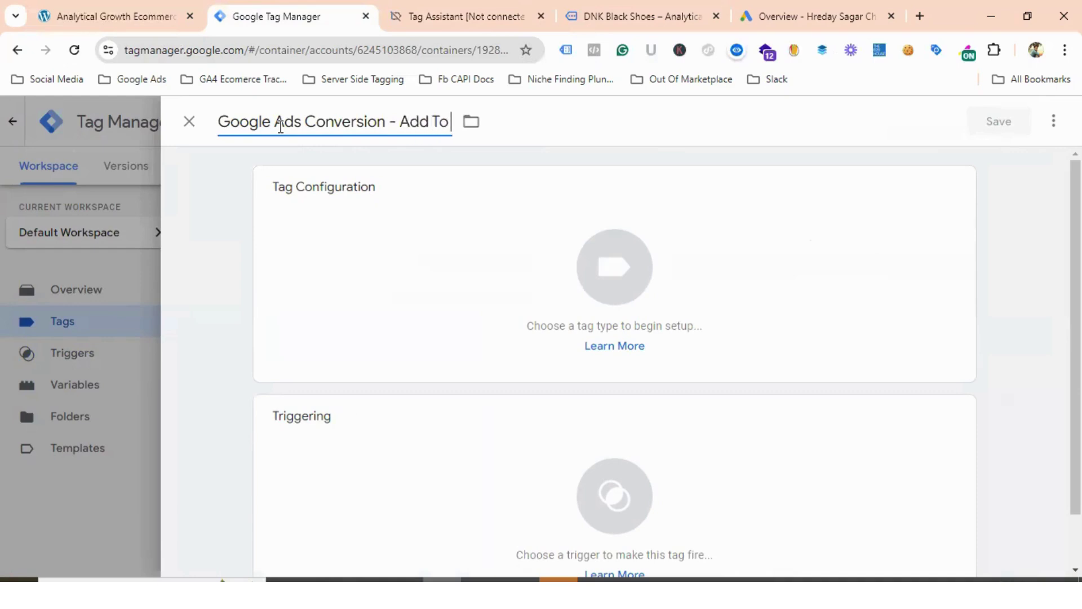
text( Cart)
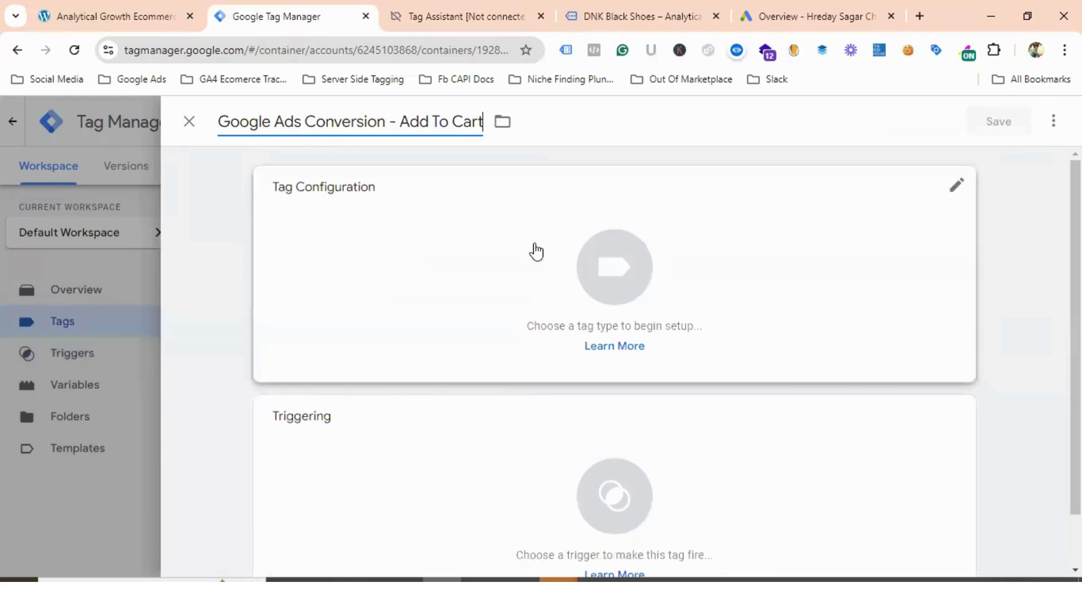
Step: Make the Add To Cart tag a Google Ads > Google Ads Conversion Tracking tag and review its empty fields
click(602, 264)
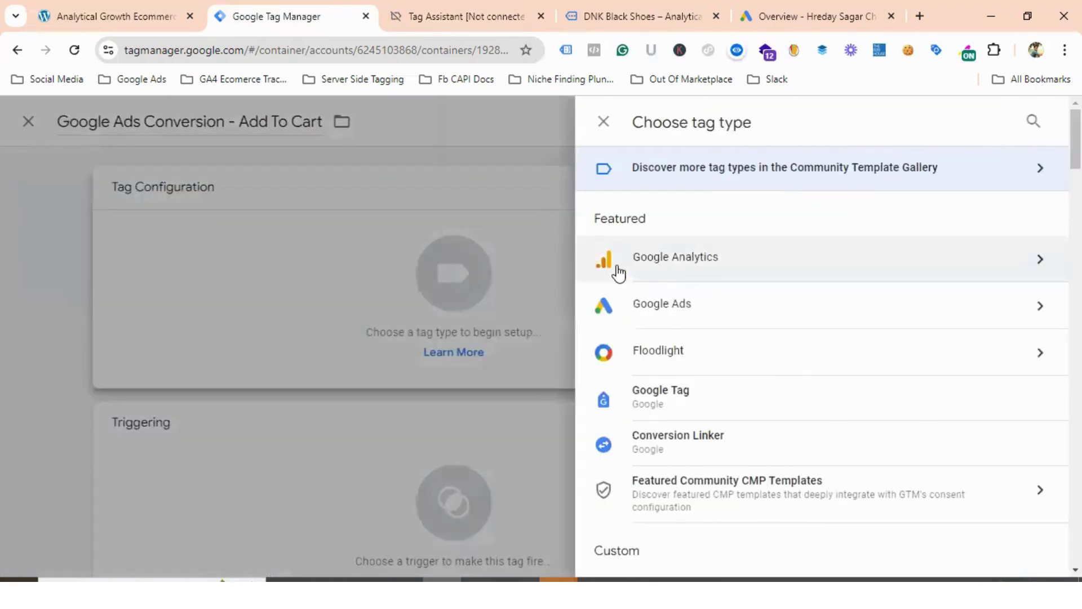
click(665, 306)
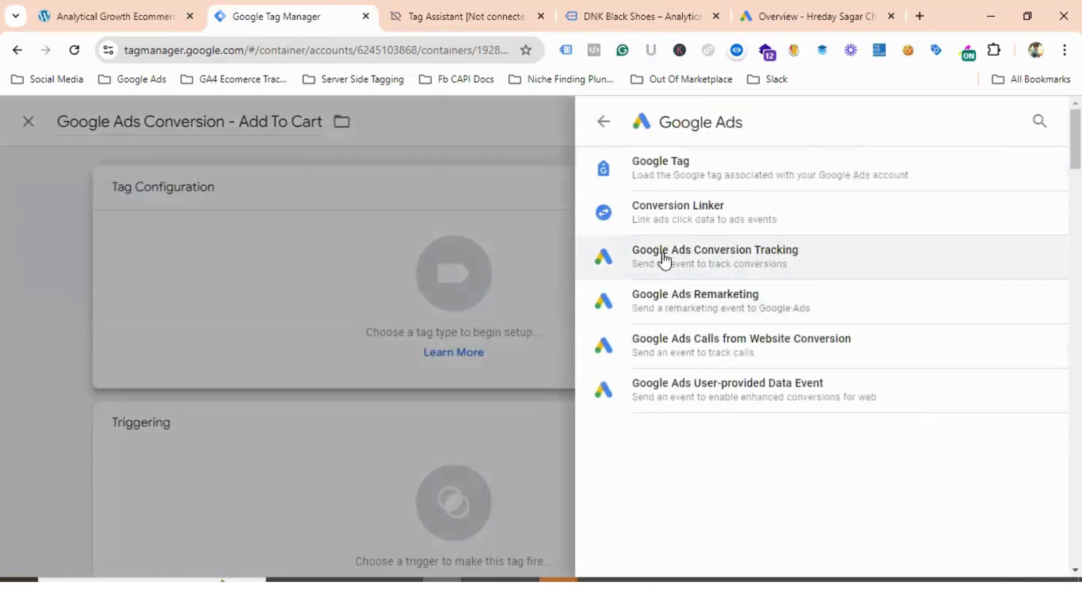
click(684, 259)
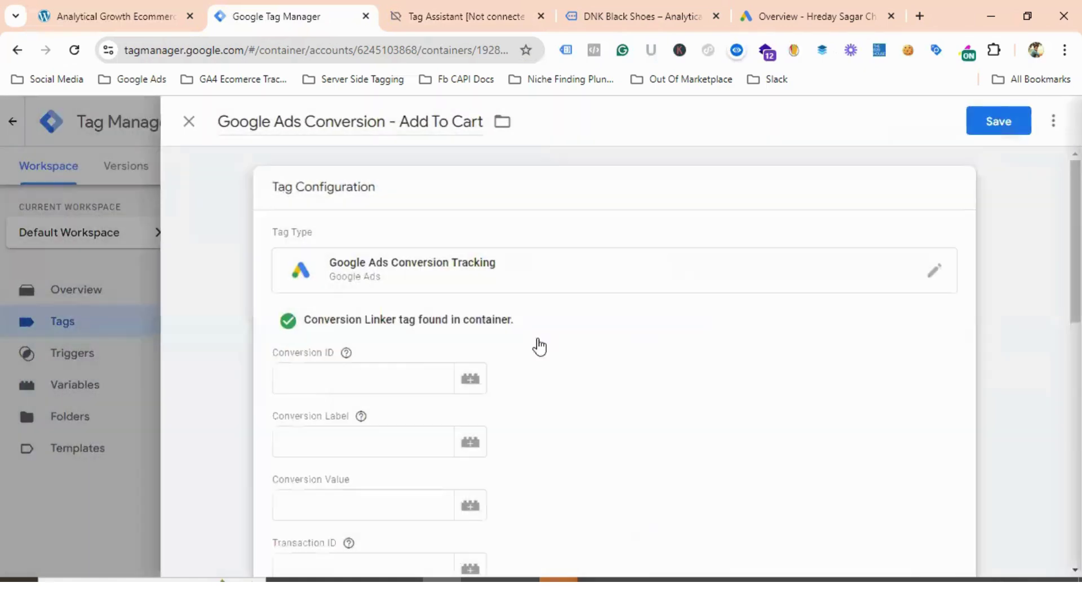
scroll(433, 334, down, 1)
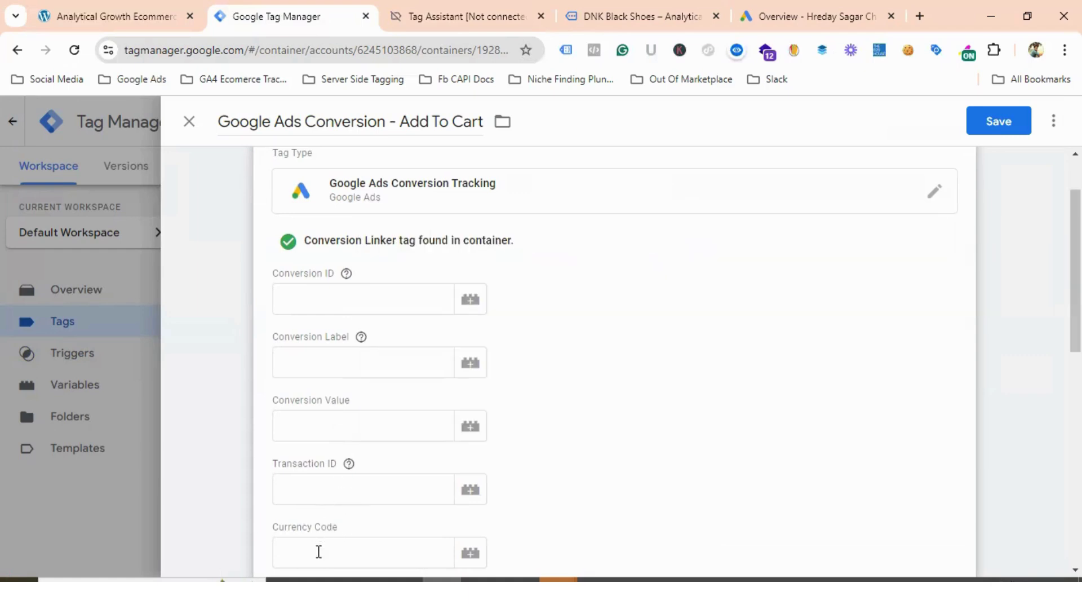
mouse_move(377, 305)
Step: In Google Ads, go to Goals > Conversions > Summary and start a new conversion action
click(779, 11)
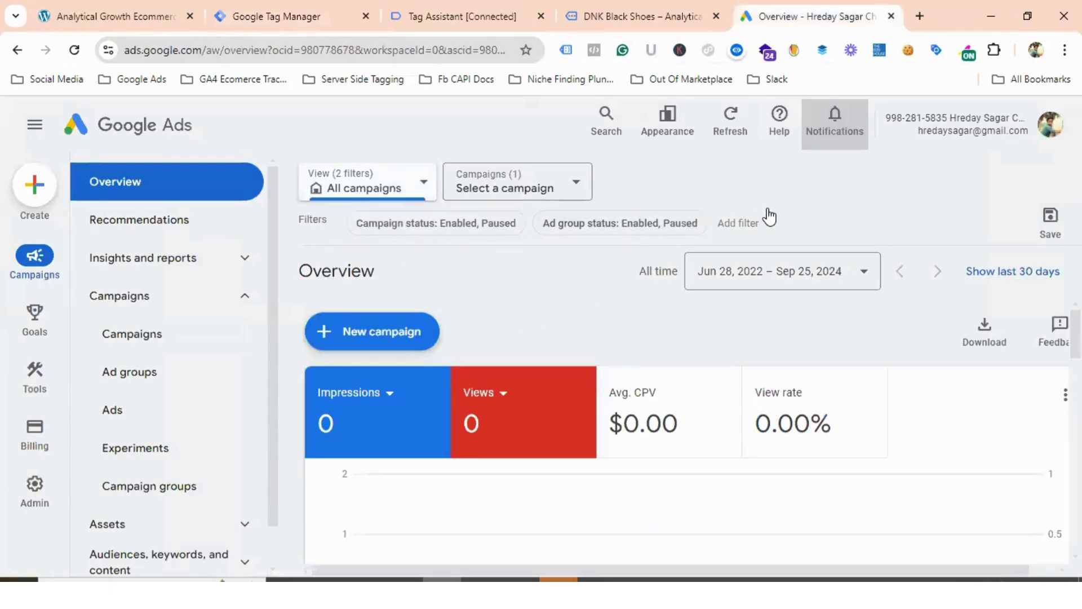
mouse_move(24, 341)
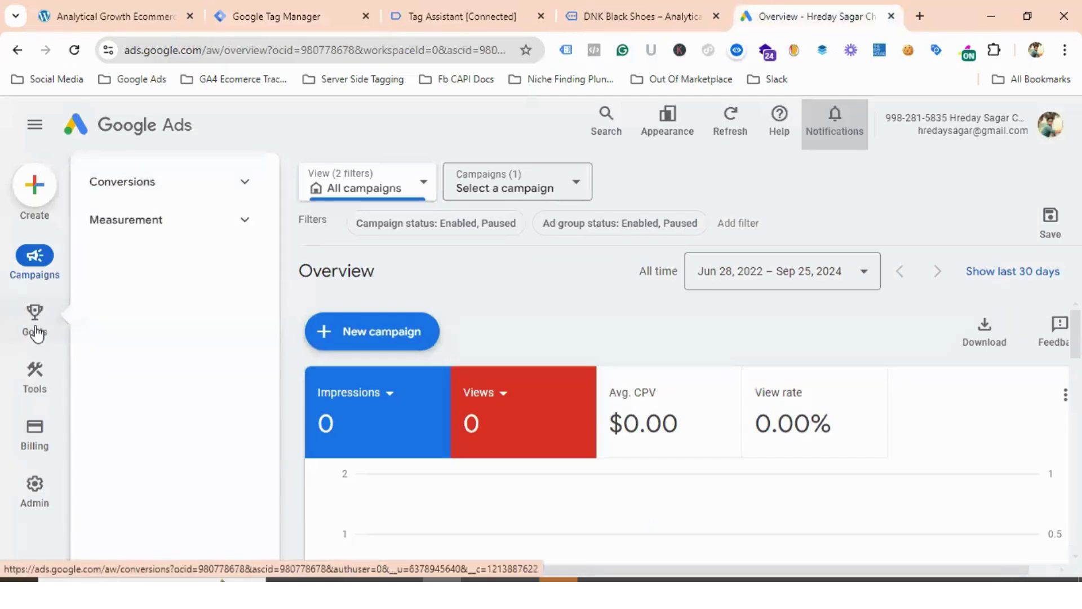
click(147, 187)
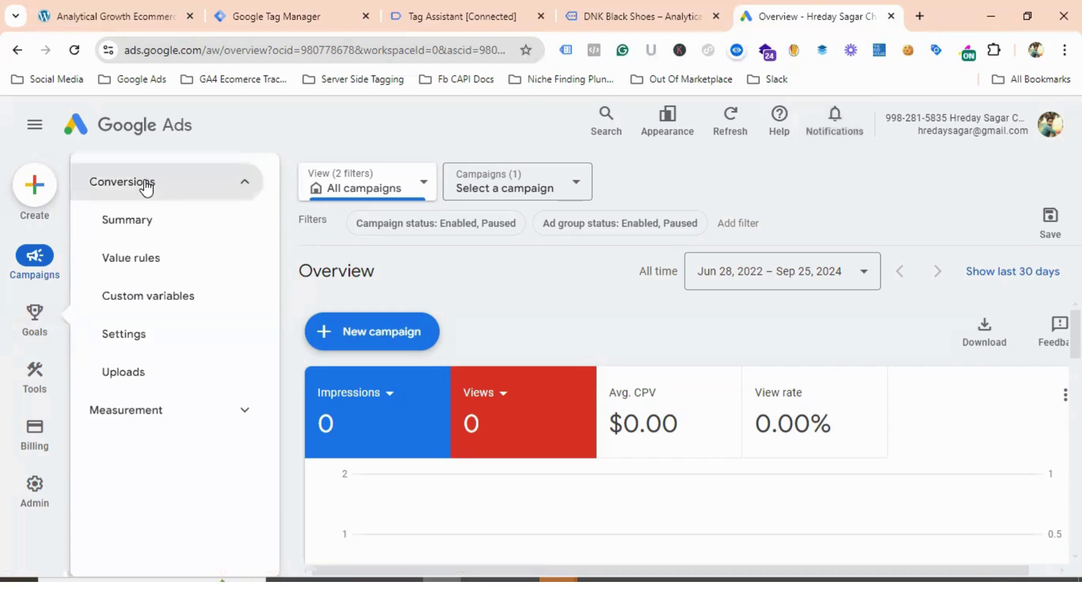
click(124, 226)
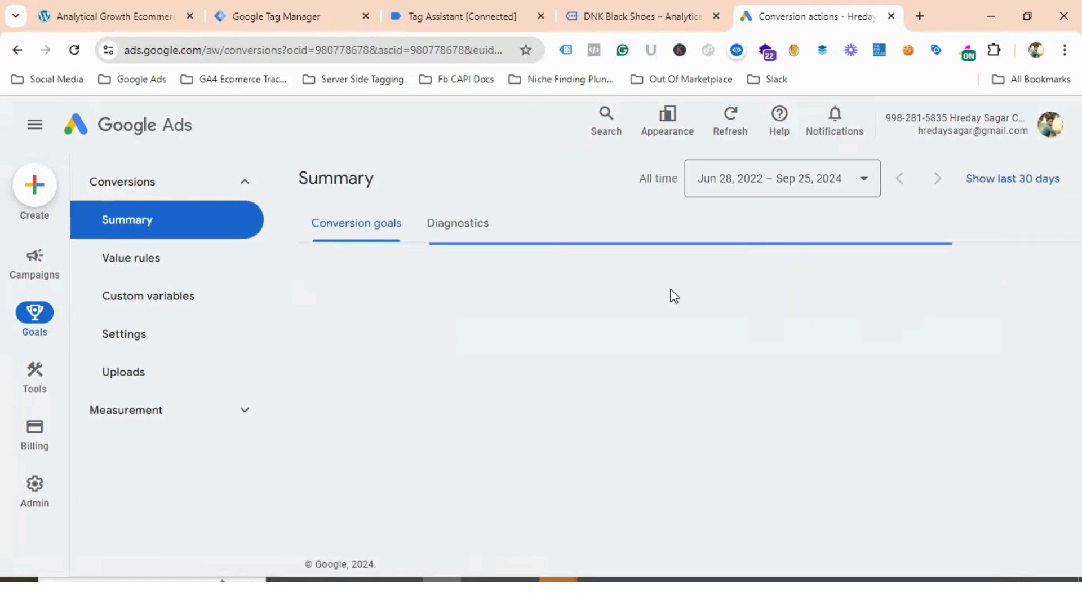
click(417, 281)
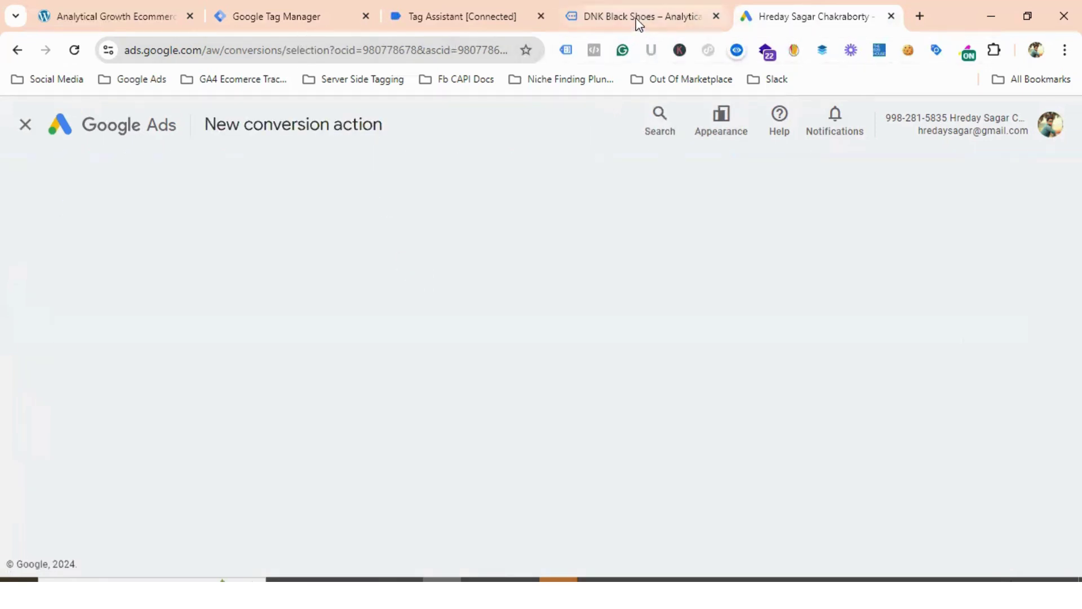
Step: Copy the DNK store's web address from the browser address bar
click(140, 18)
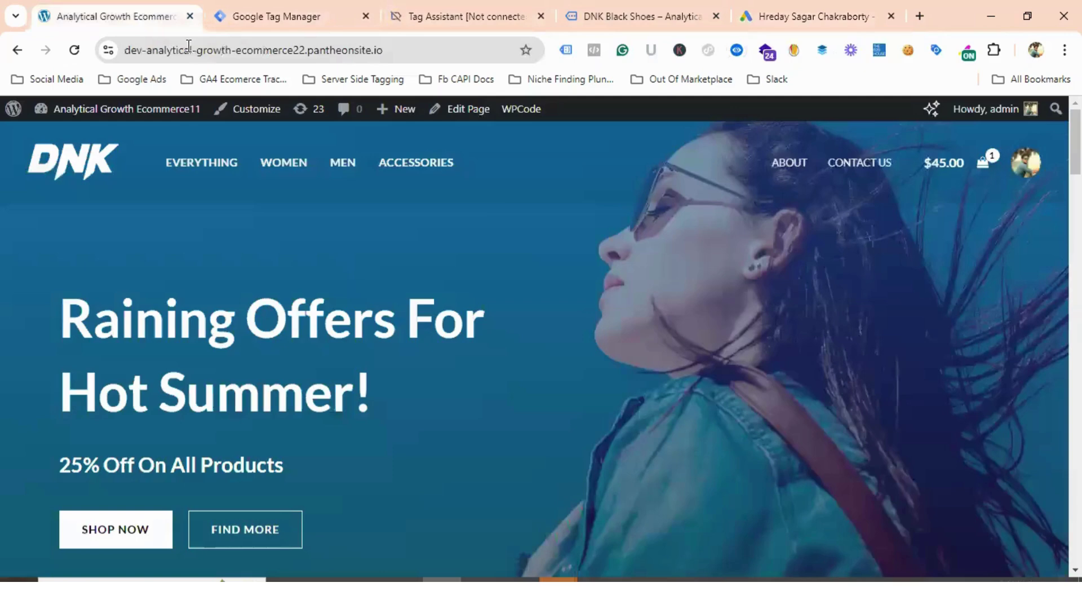
click(205, 52)
right_click(204, 53)
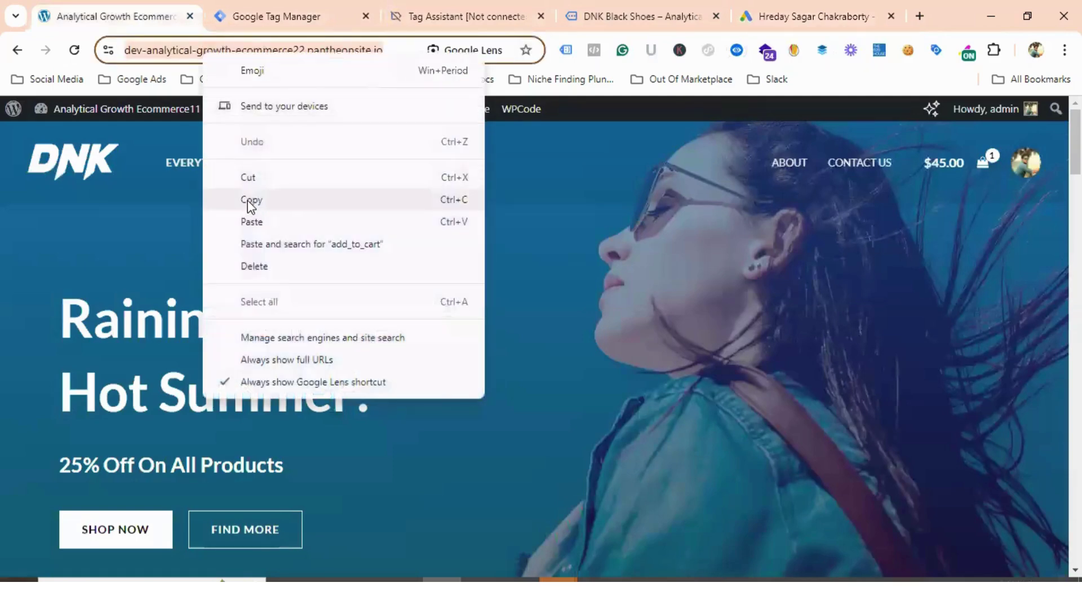
click(249, 202)
Step: Choose Website conversions, paste the store URL as the domain, and scan it
click(790, 10)
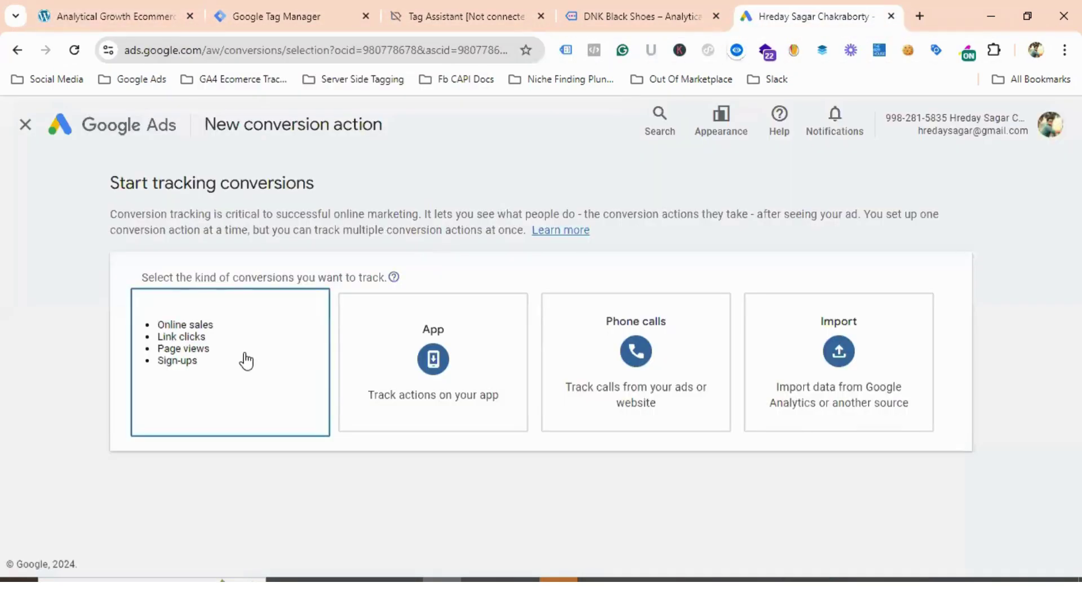
click(246, 360)
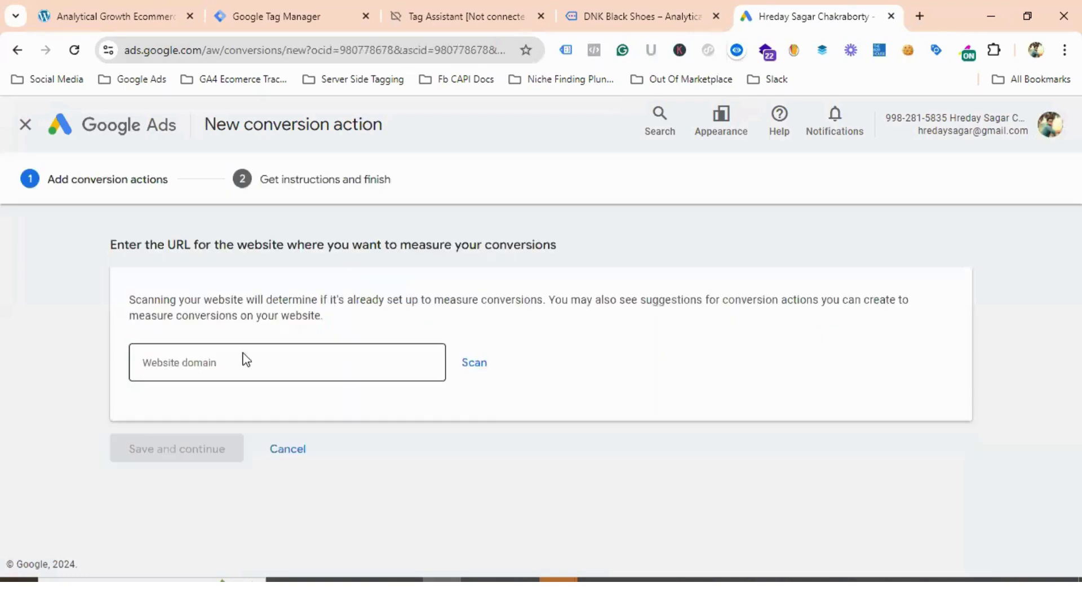
click(233, 362)
key(ctrl+v)
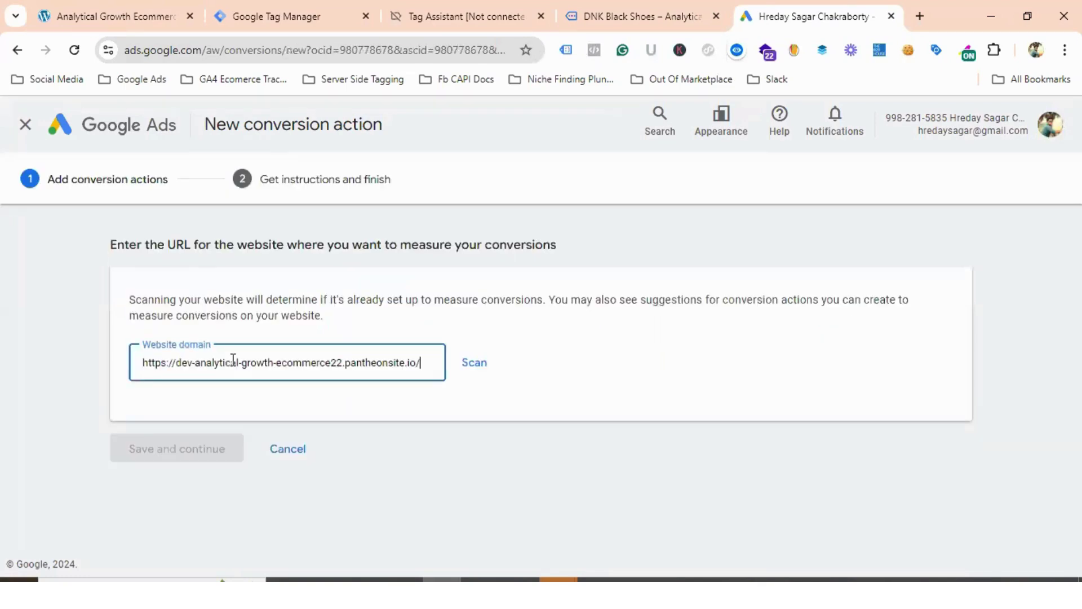
click(478, 367)
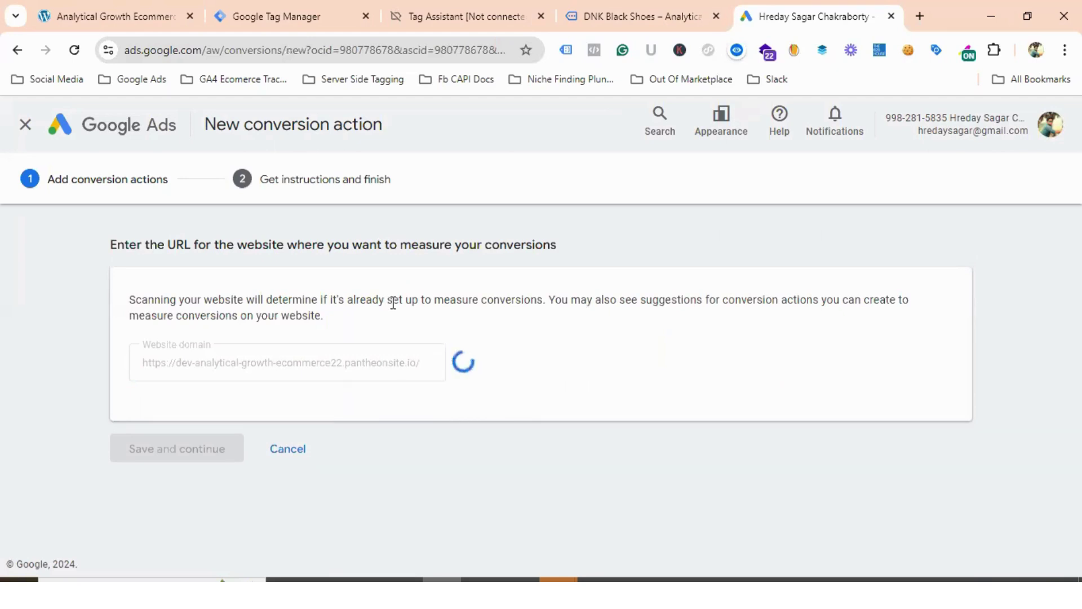
scroll(394, 303, down, 5)
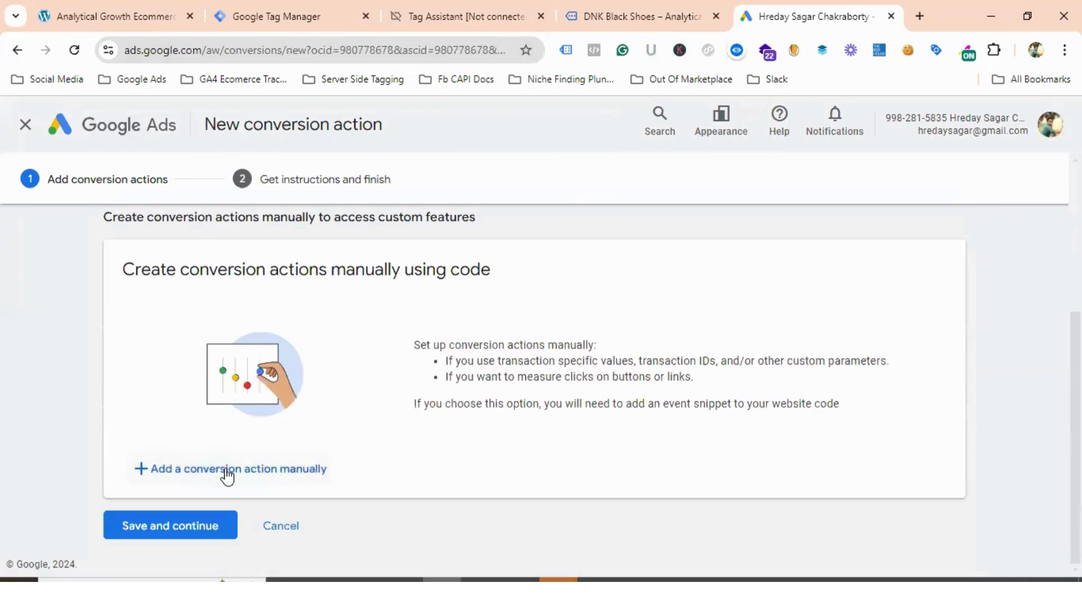
Step: Add a manual conversion action with goal category Add to cart, named 'Google Ads - Add To Cart'
click(244, 475)
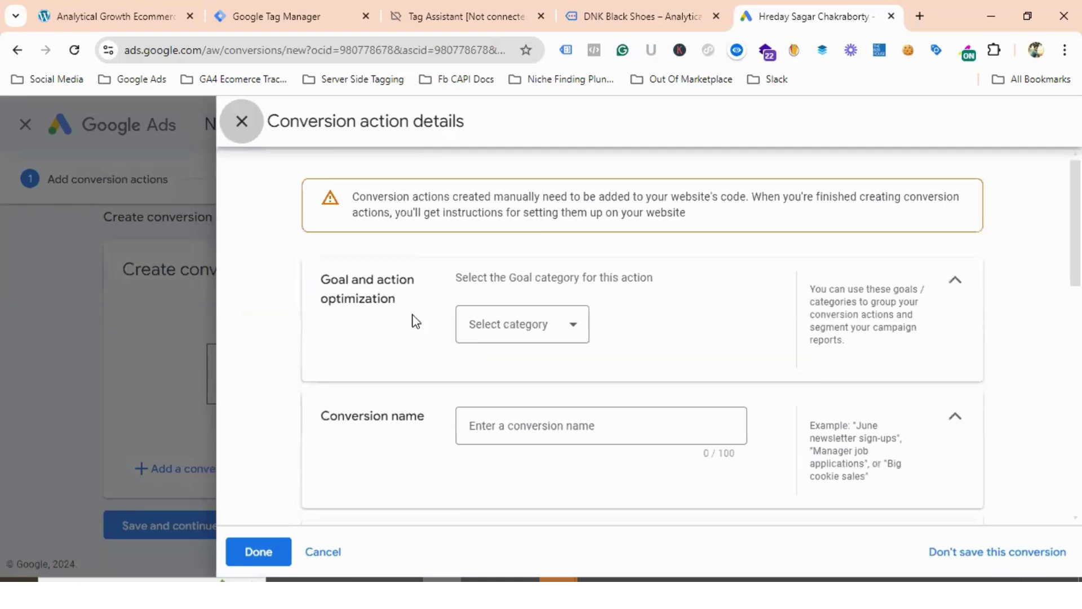
click(498, 331)
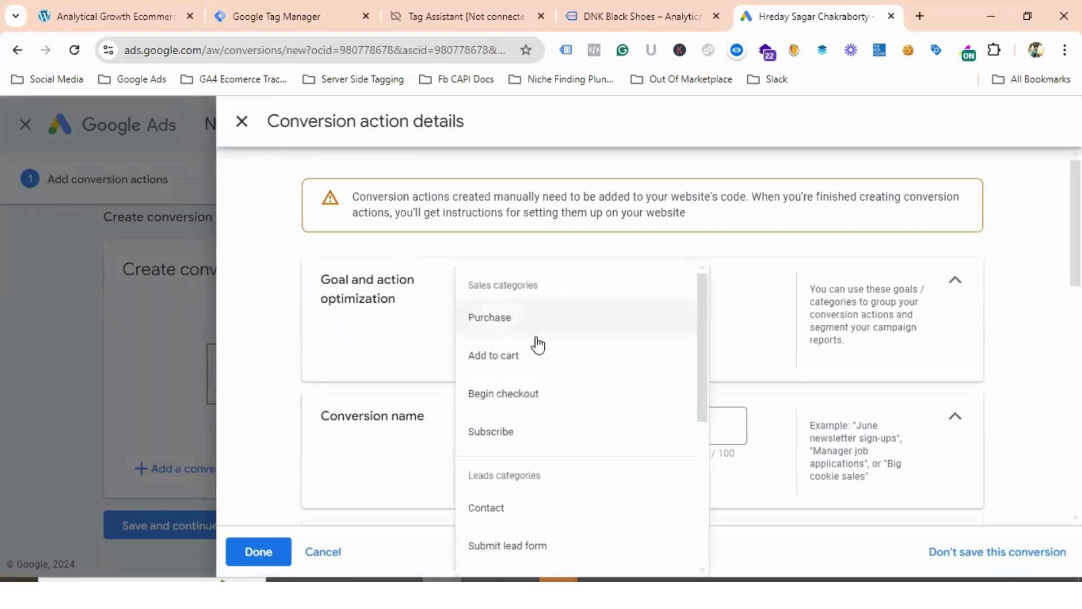
click(495, 357)
scroll(557, 341, down, 3)
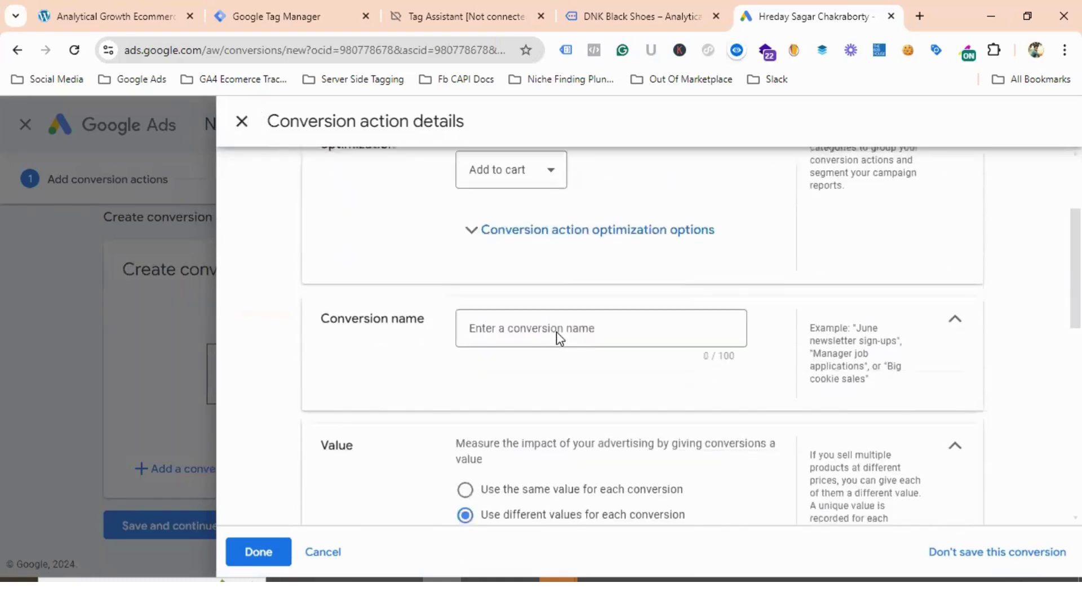
click(510, 323)
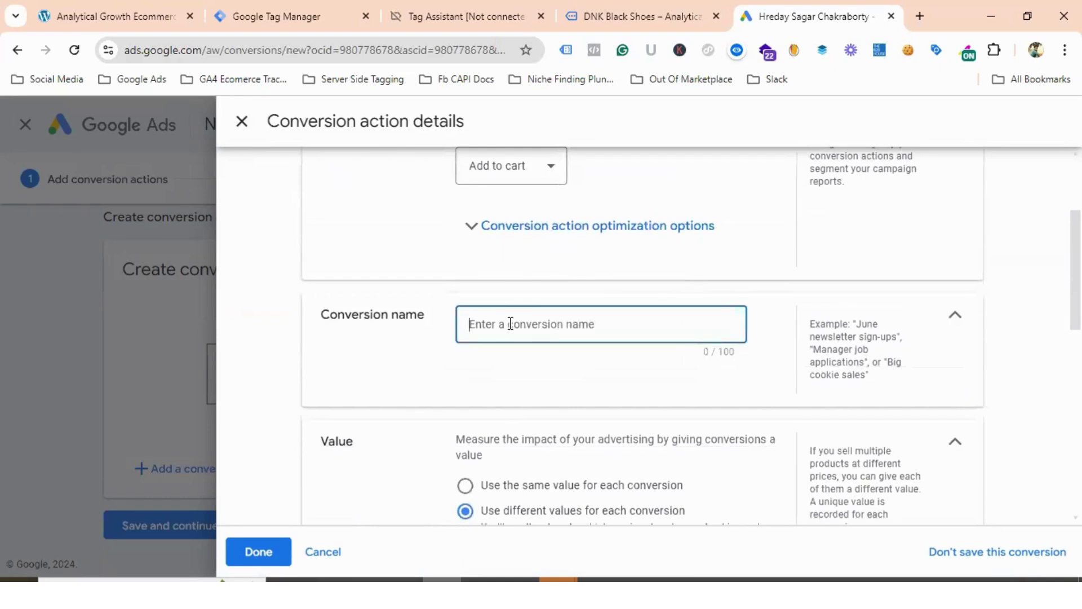
text(Google Ads - Add To Cart)
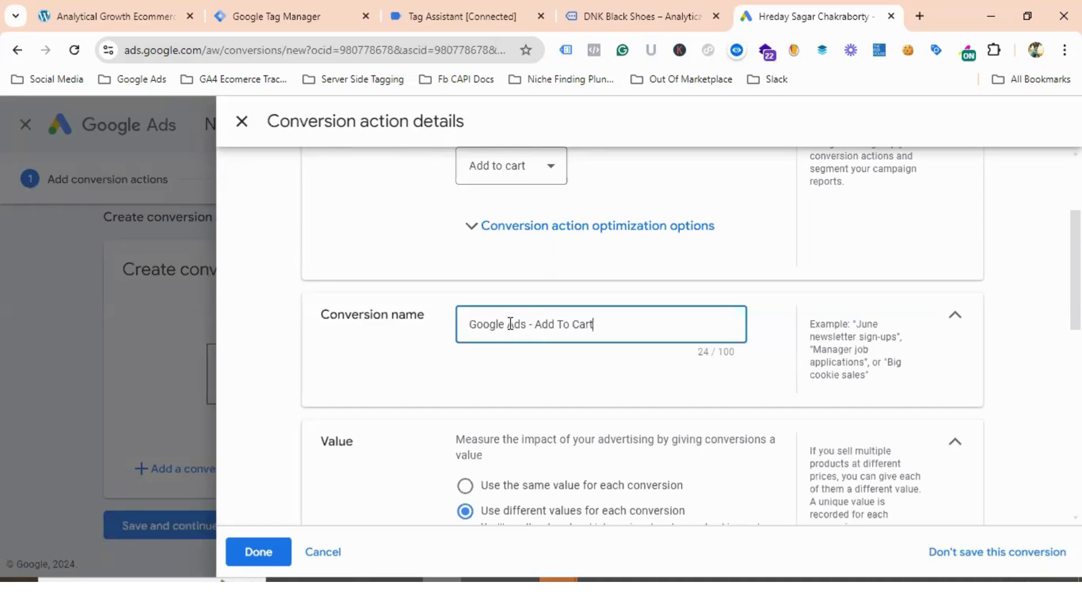
Step: Set the click-through conversion window to 90 days
scroll(515, 322, down, 3)
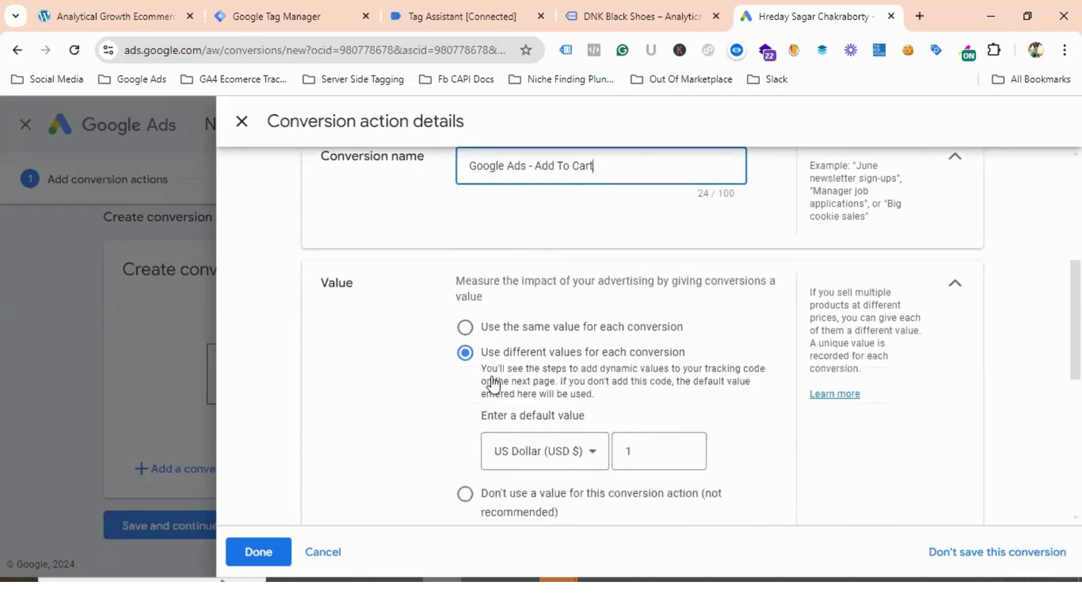
scroll(490, 374, down, 4)
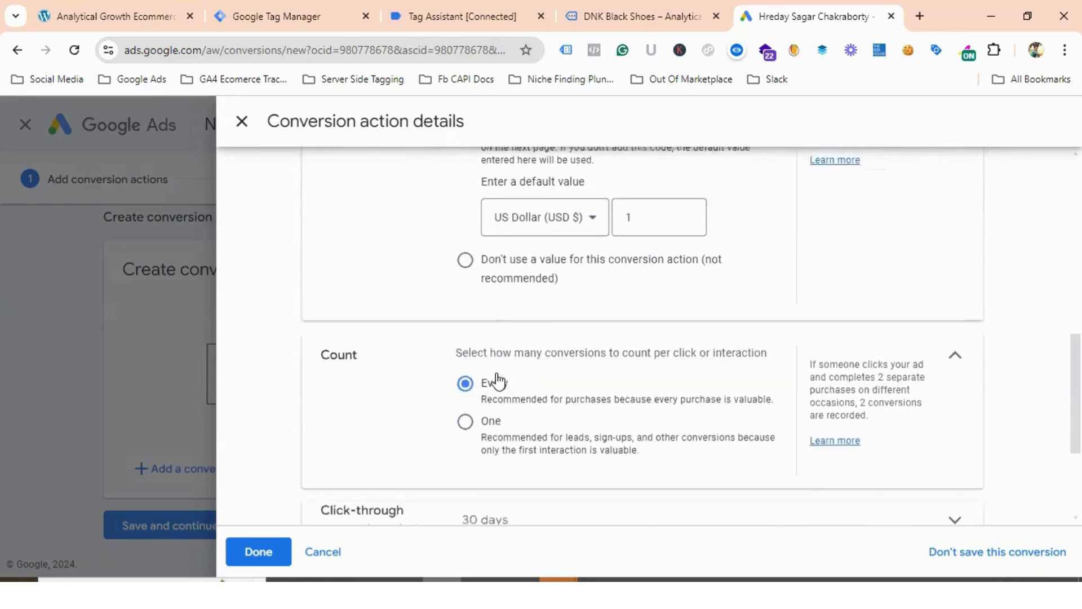
scroll(501, 395, down, 3)
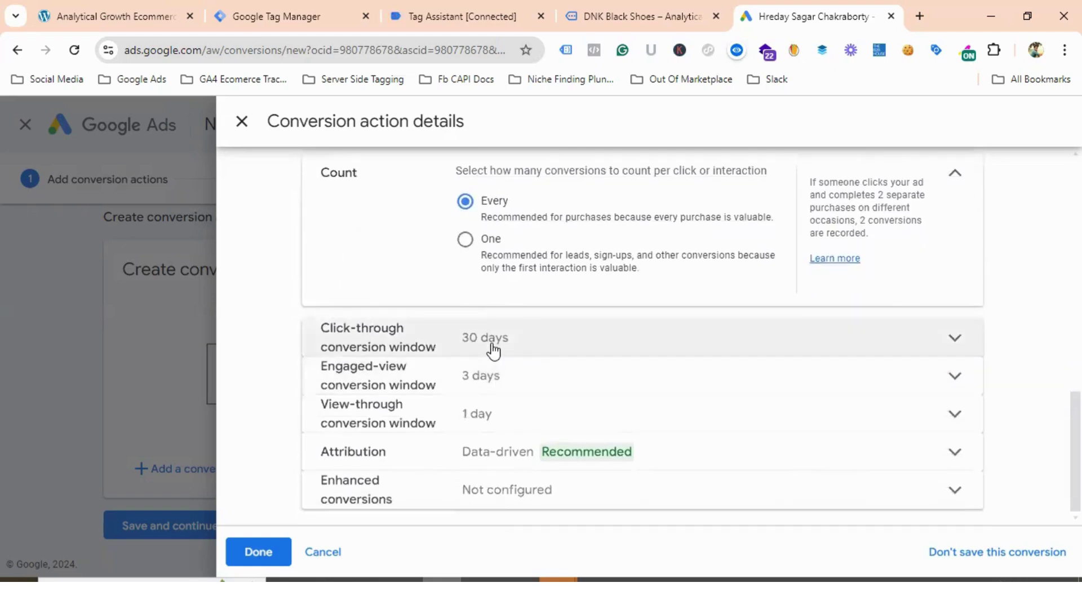
click(499, 341)
click(515, 417)
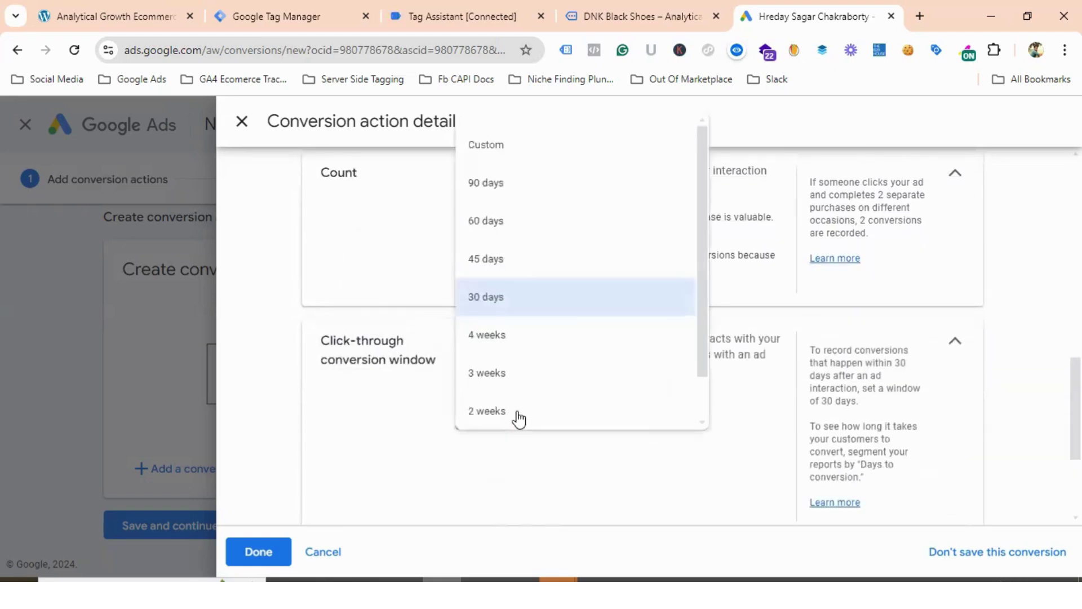
click(515, 182)
Step: Set the engaged-view and view-through windows to 30 days each and finish the details
scroll(468, 349, down, 3)
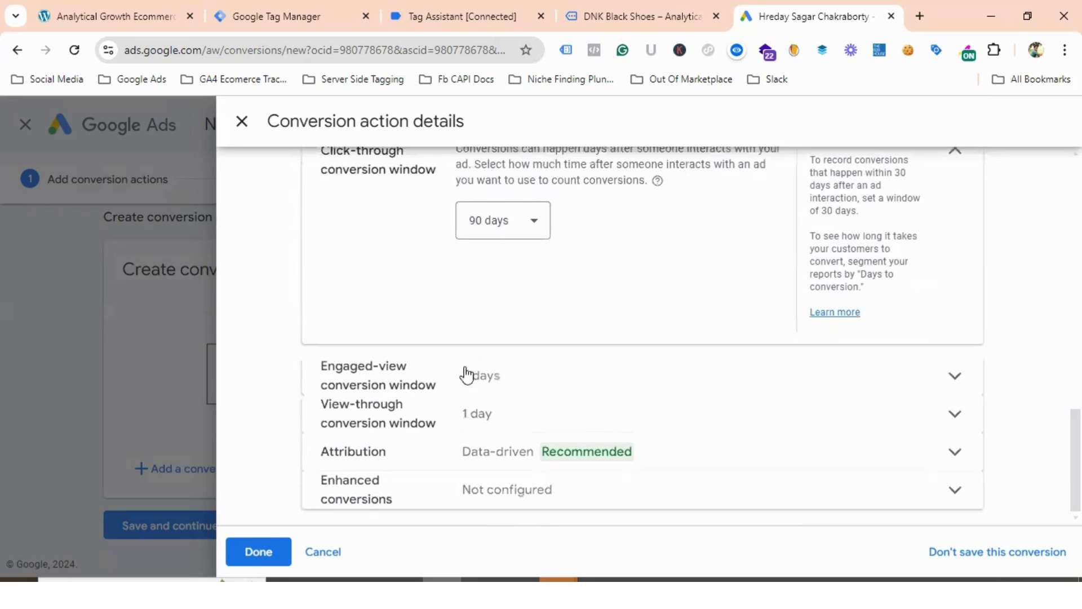
click(479, 397)
click(489, 416)
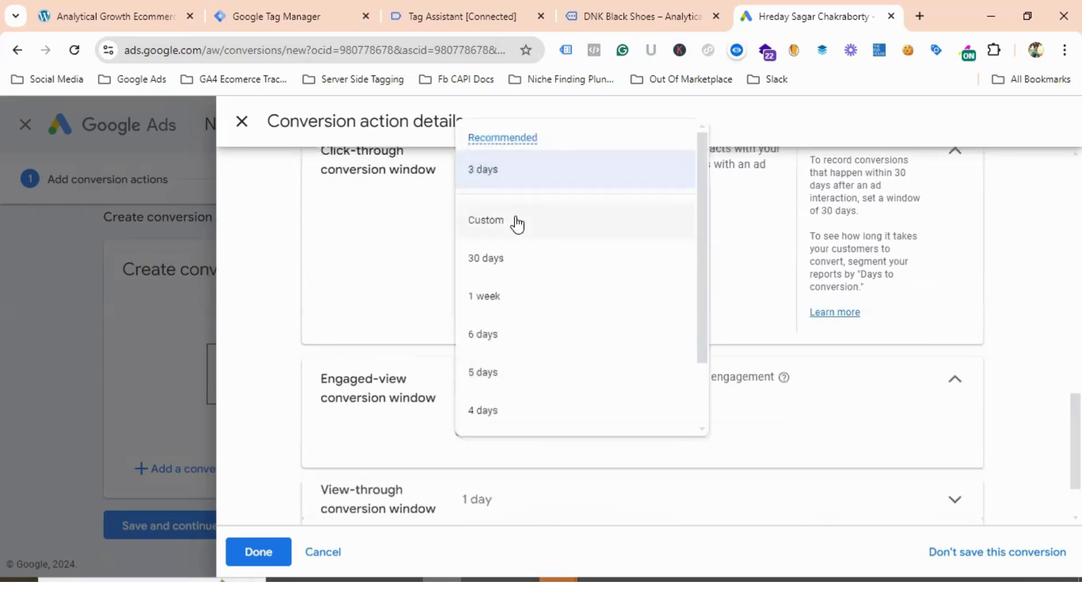
click(493, 258)
scroll(493, 282, down, 2)
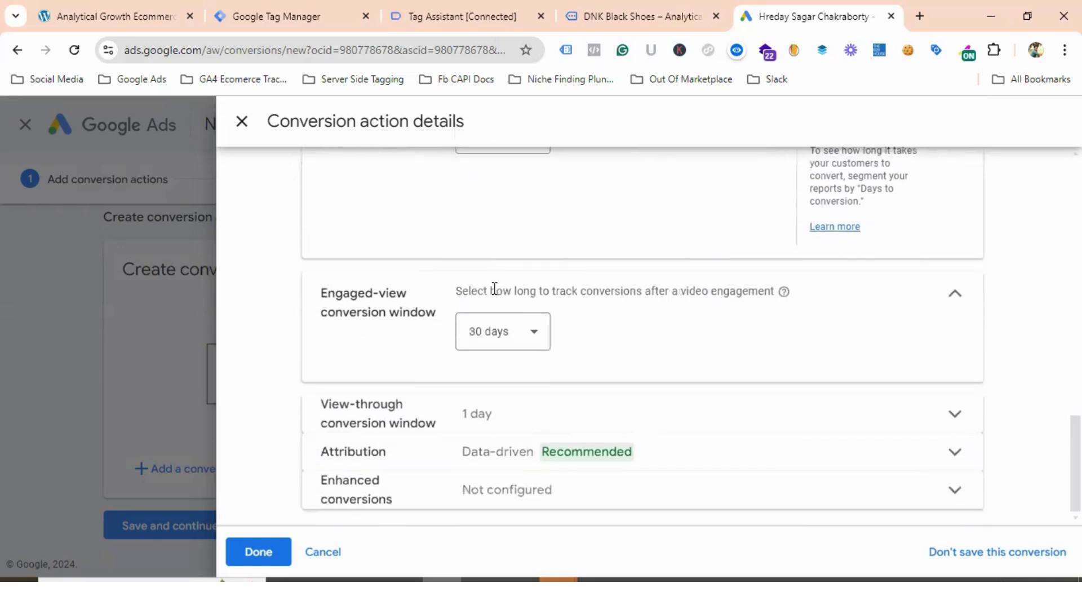
click(484, 417)
click(503, 468)
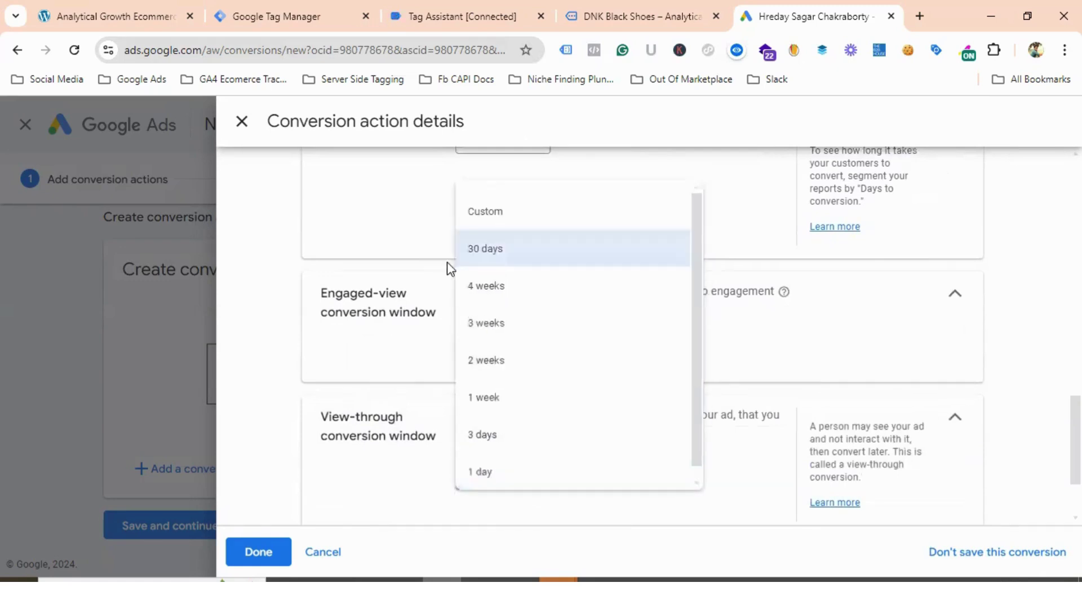
click(484, 246)
scroll(394, 307, down, 2)
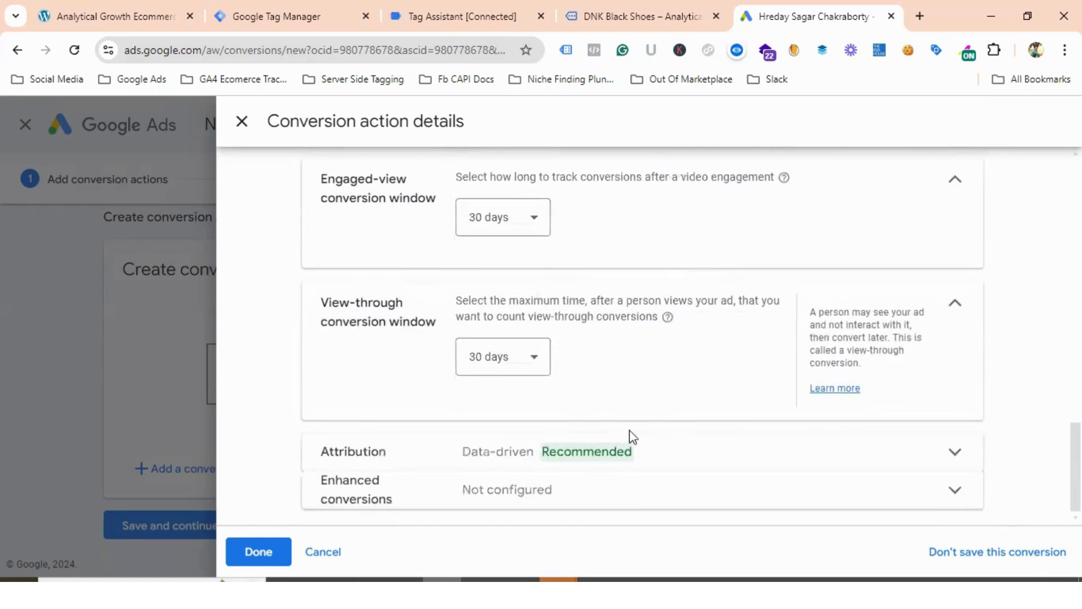
click(271, 554)
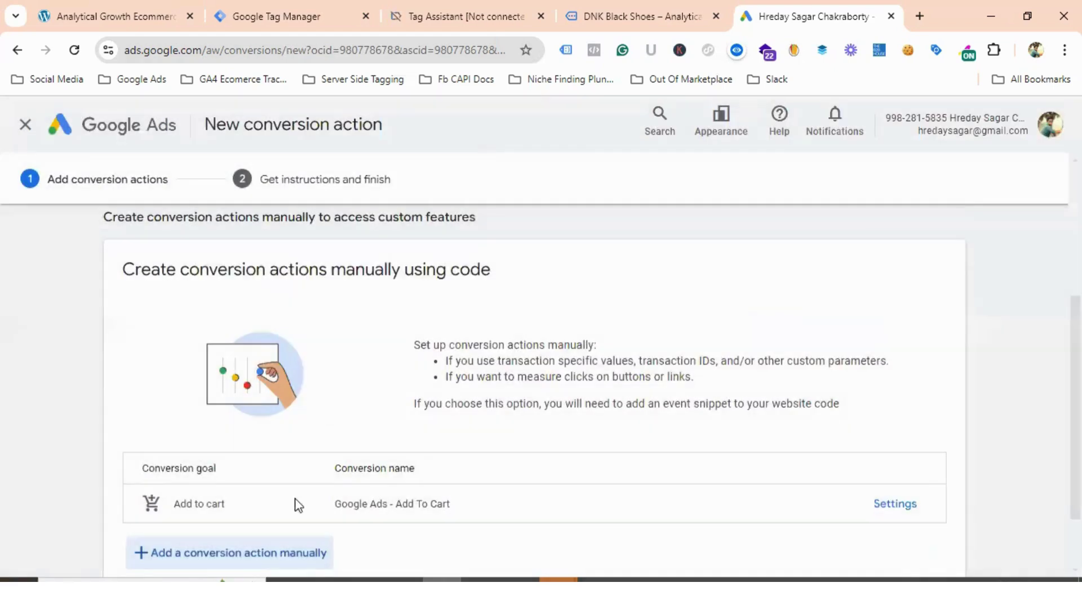
Step: Save the conversion action and select its conversion ID under the Use Google Tag Manager option
scroll(396, 370, down, 2)
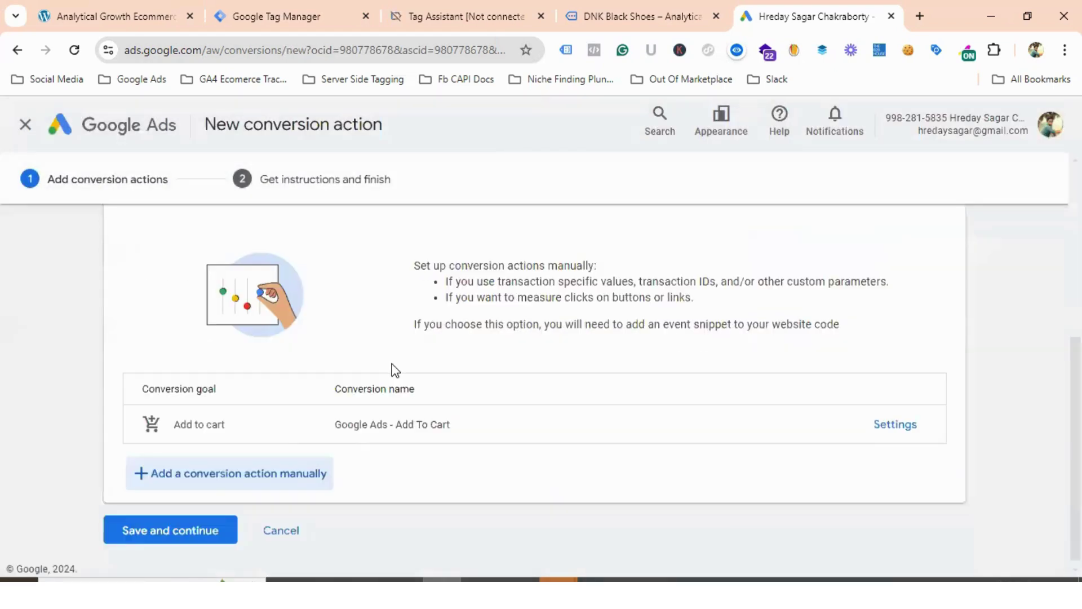
click(179, 528)
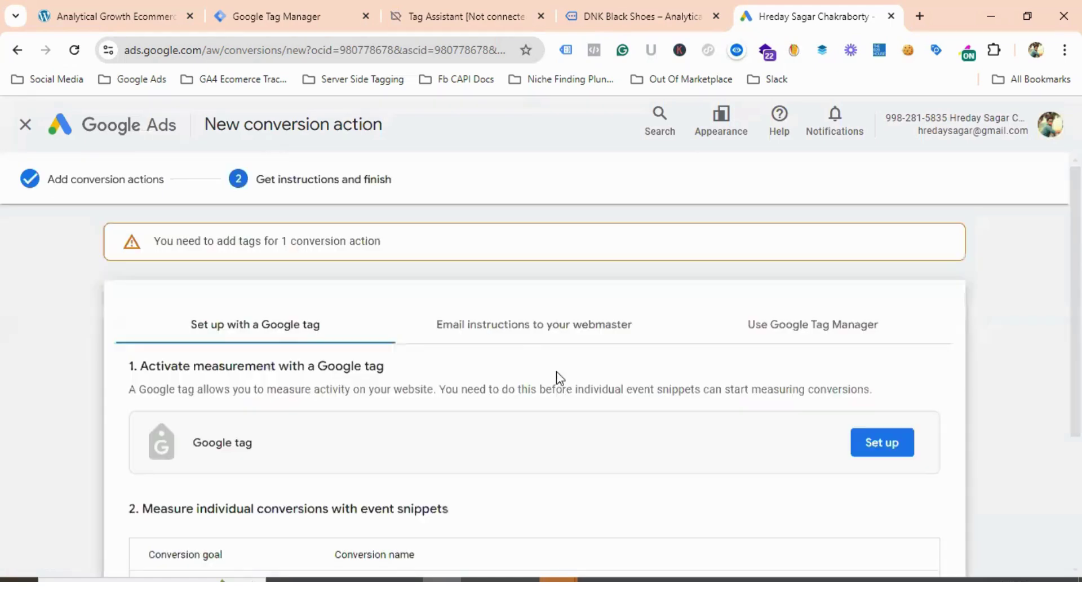
click(792, 340)
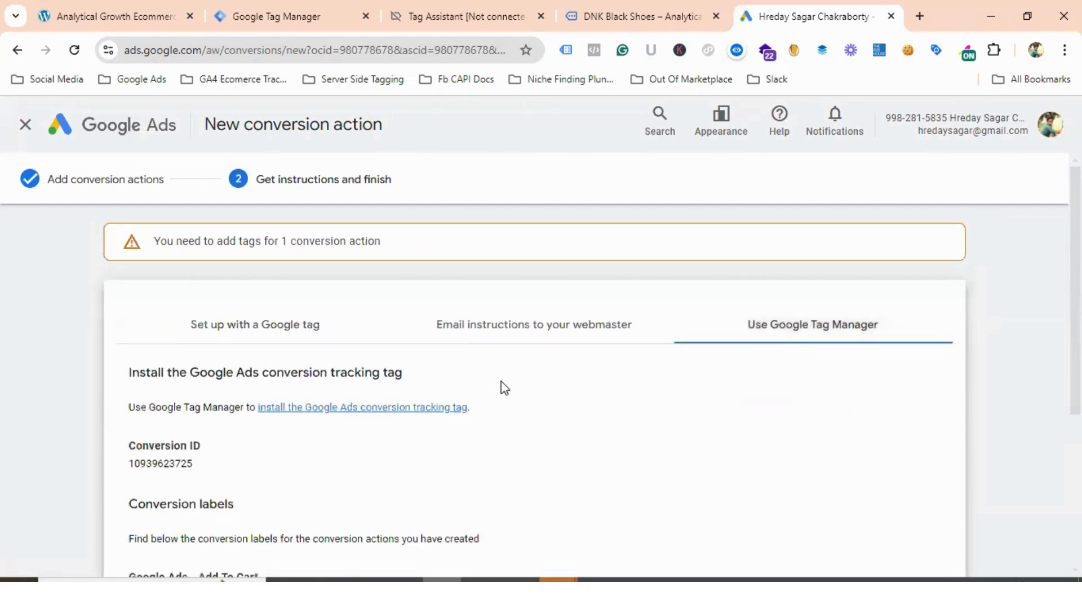
scroll(500, 383, down, 1)
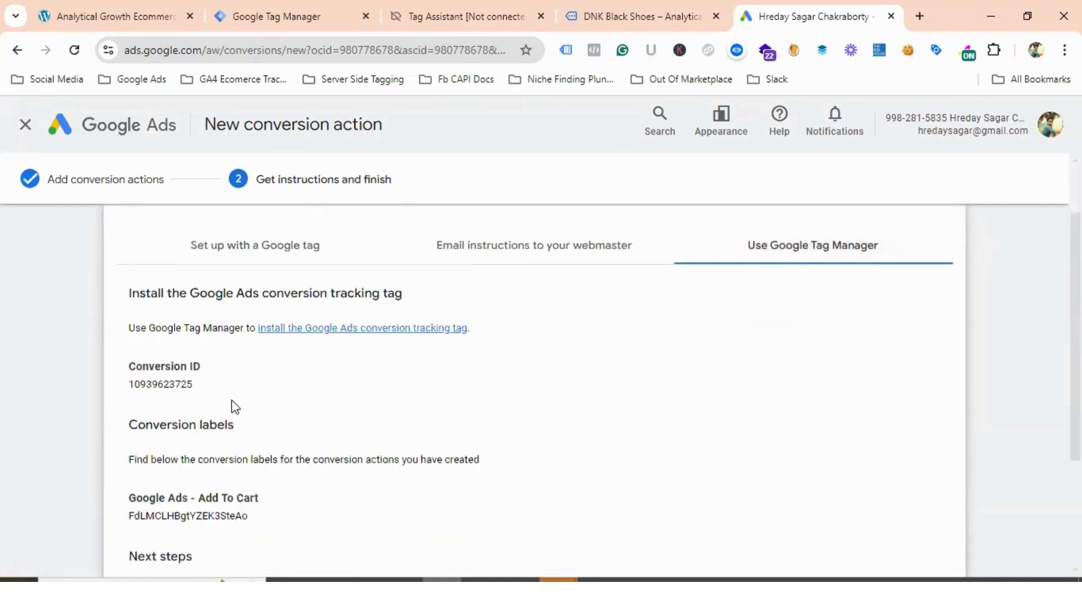
scroll(235, 406, down, 1)
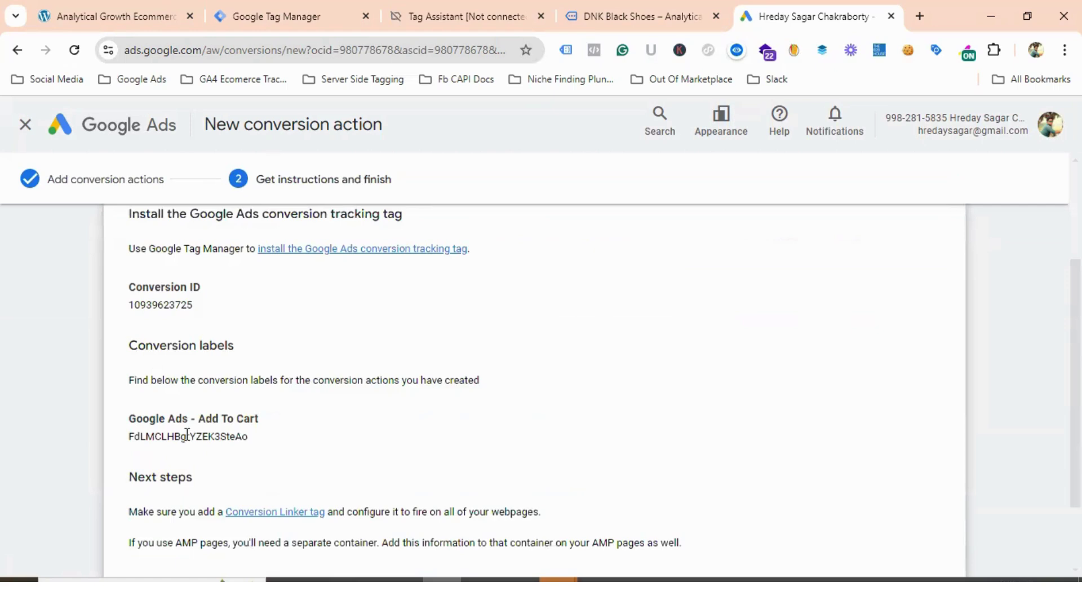
double_click(163, 301)
right_click(187, 319)
Step: Copy the conversion ID into the tag's Conversion ID field
click(211, 317)
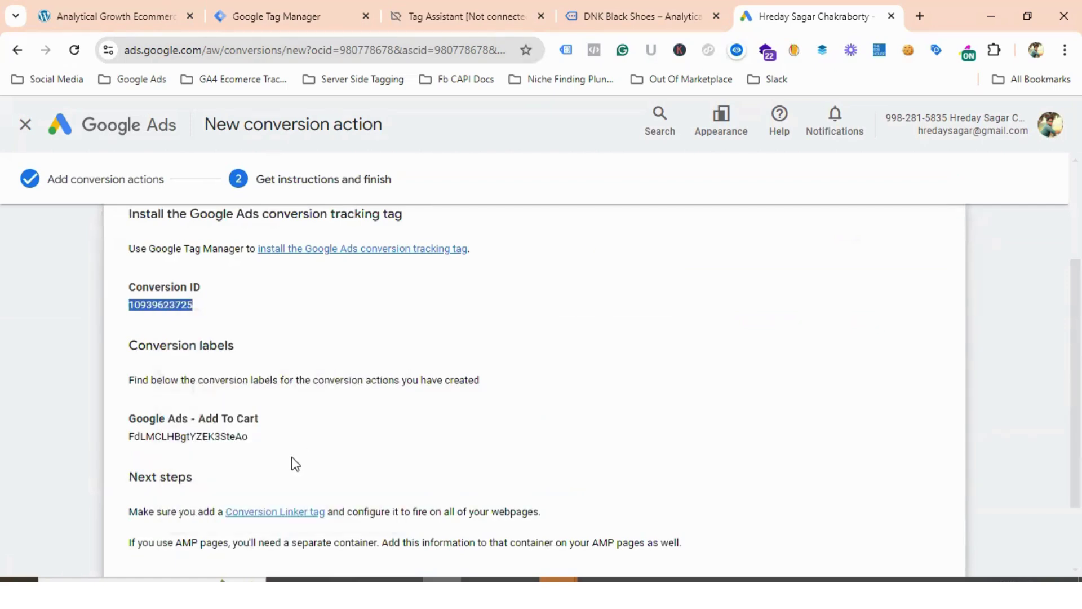
click(257, 20)
click(313, 303)
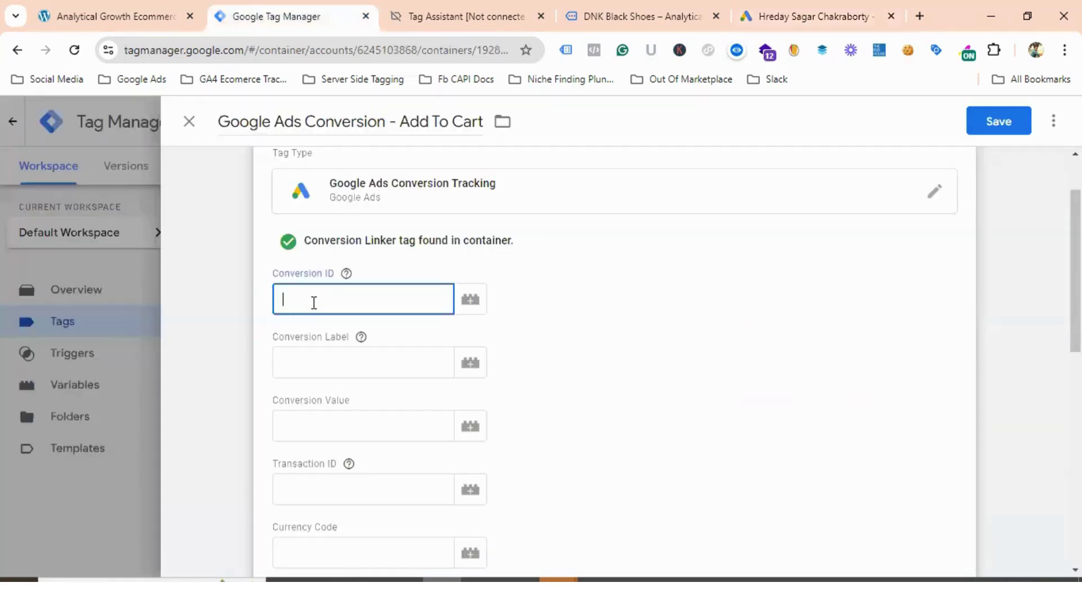
key(ctrl+v)
click(314, 359)
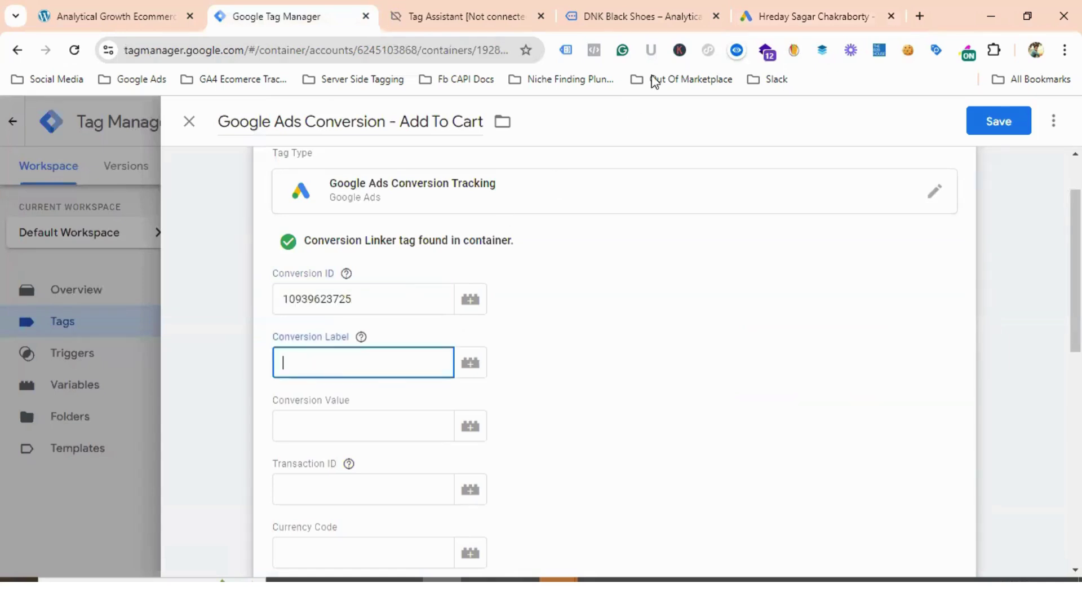
Step: Copy the Add To Cart conversion label from Google Ads into the Conversion Label field
click(793, 9)
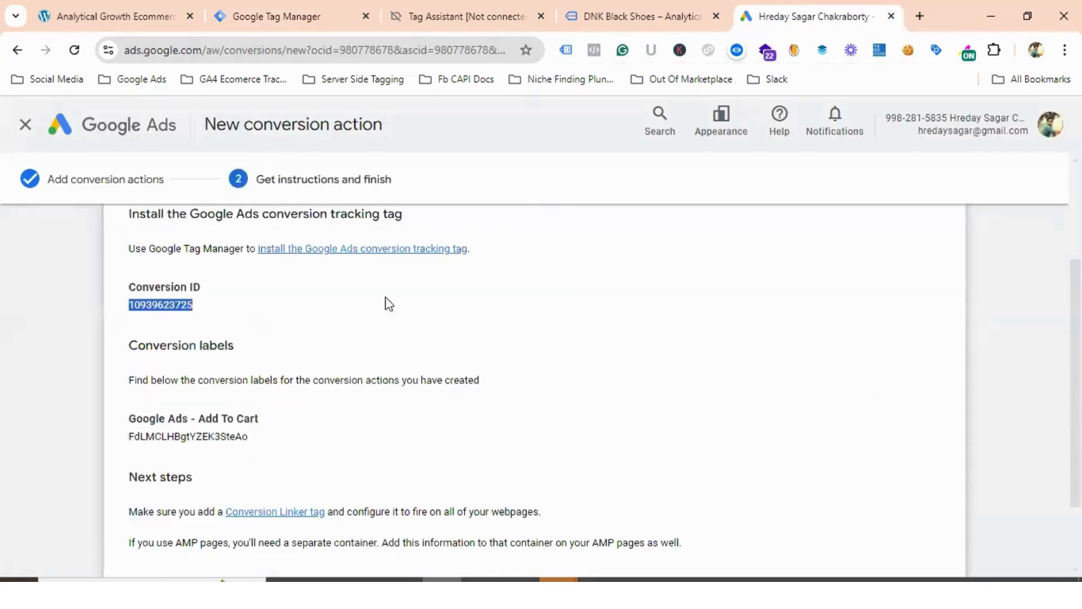
double_click(159, 436)
right_click(191, 434)
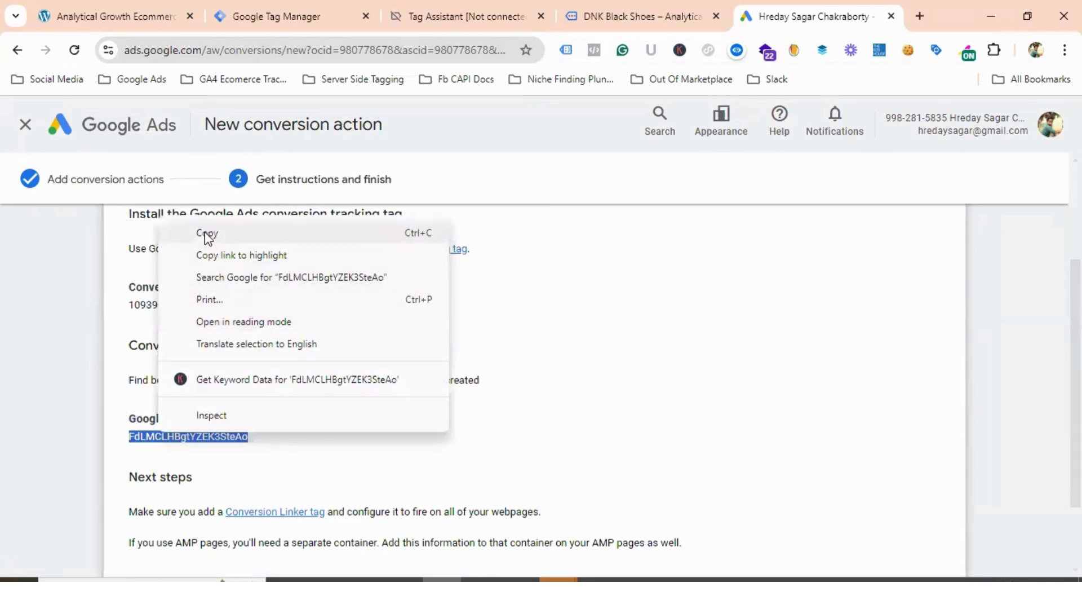
click(213, 232)
click(286, 12)
click(282, 367)
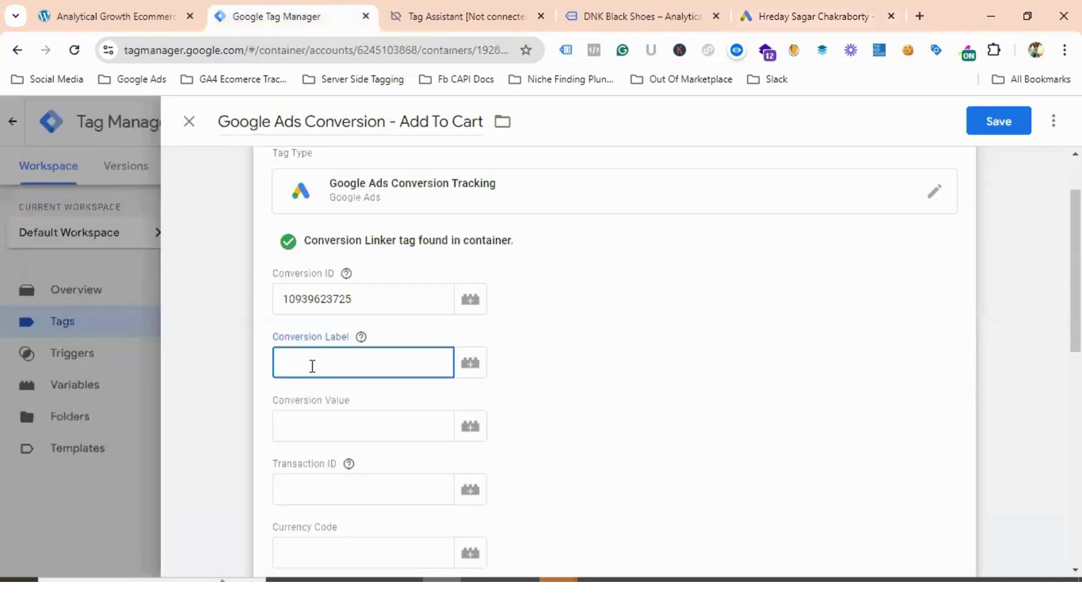
key(ctrl+v)
Step: Set Conversion Value to {{DLV-ATC - Value}} and Currency Code to {{DLV-ATC - Currency}}
scroll(332, 358, down, 1)
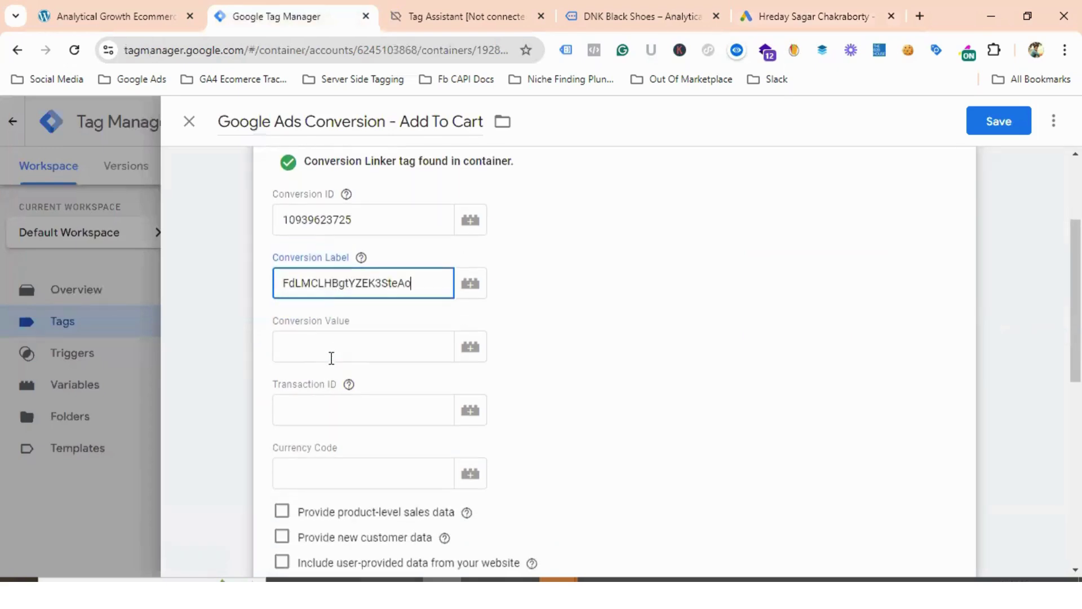
click(331, 349)
click(468, 343)
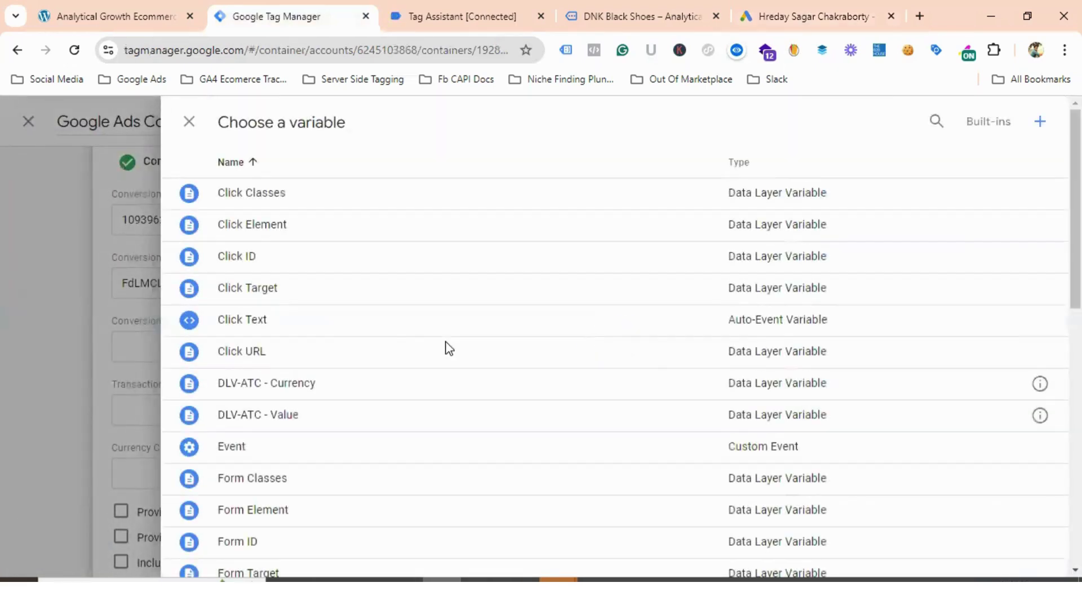
click(269, 423)
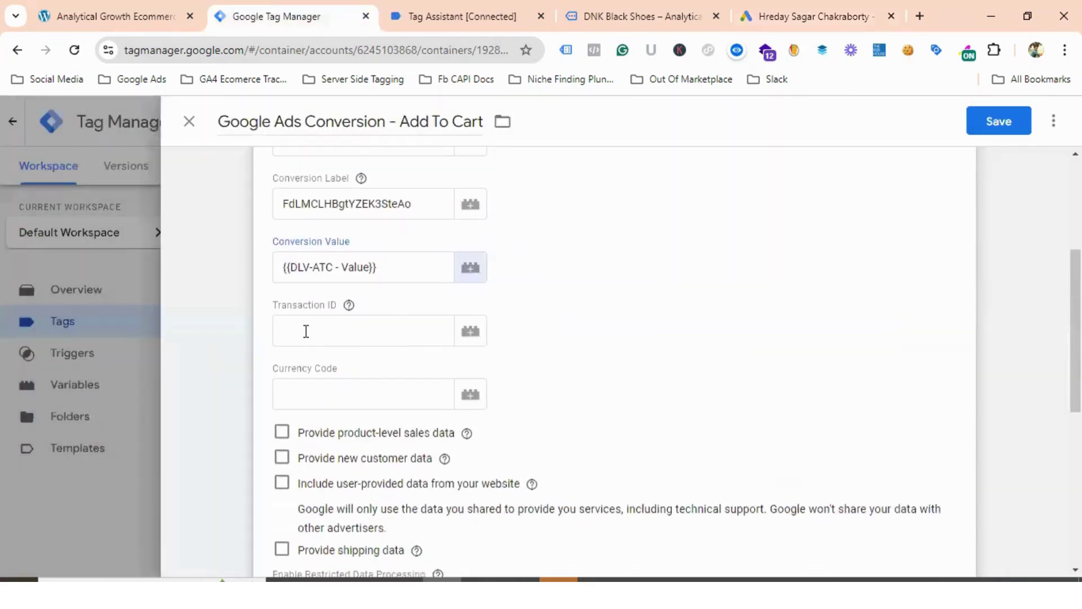
click(356, 391)
click(471, 395)
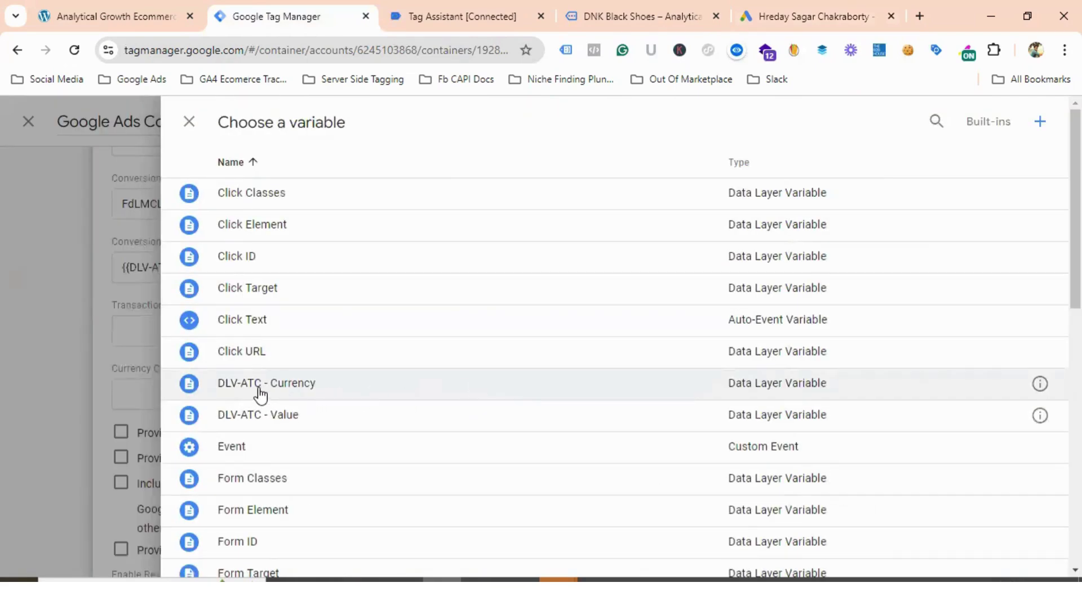
click(260, 388)
scroll(454, 321, down, 5)
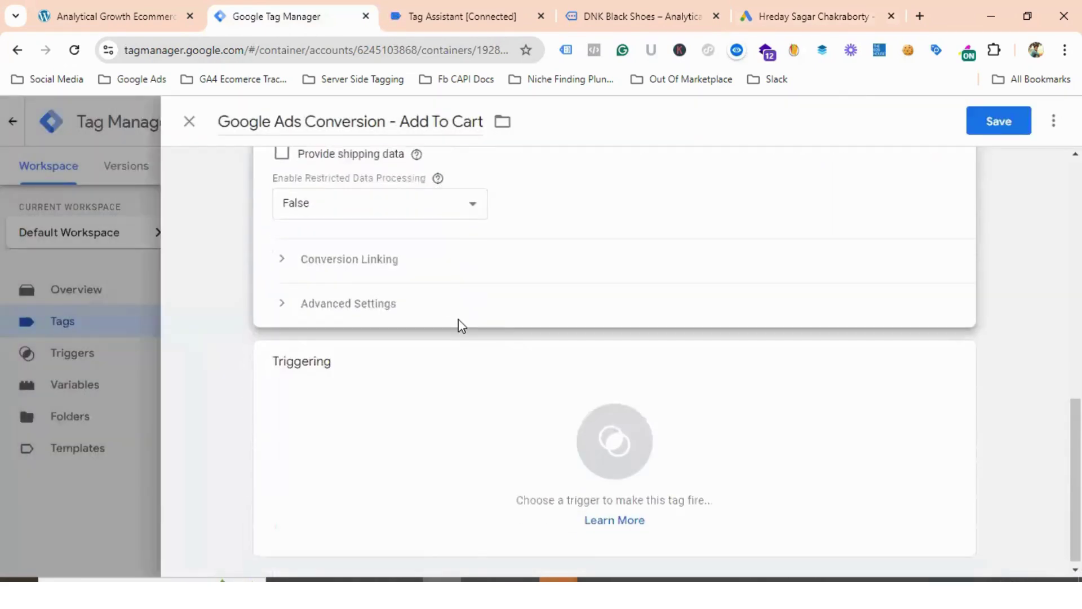
Step: Fire the tag on Add To Cart Trigger and save it
click(622, 422)
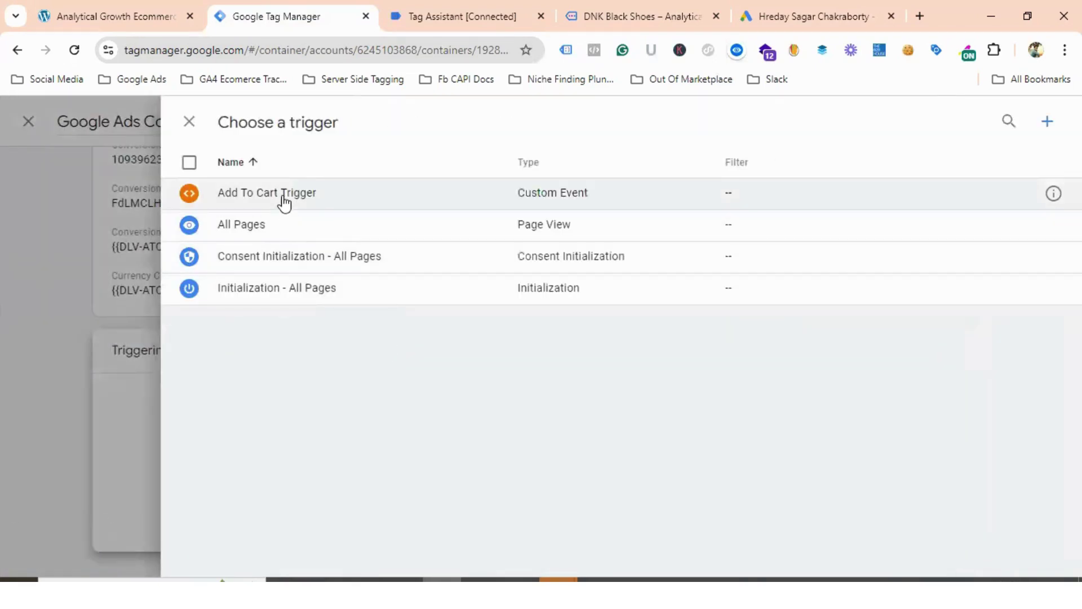
click(283, 193)
click(993, 118)
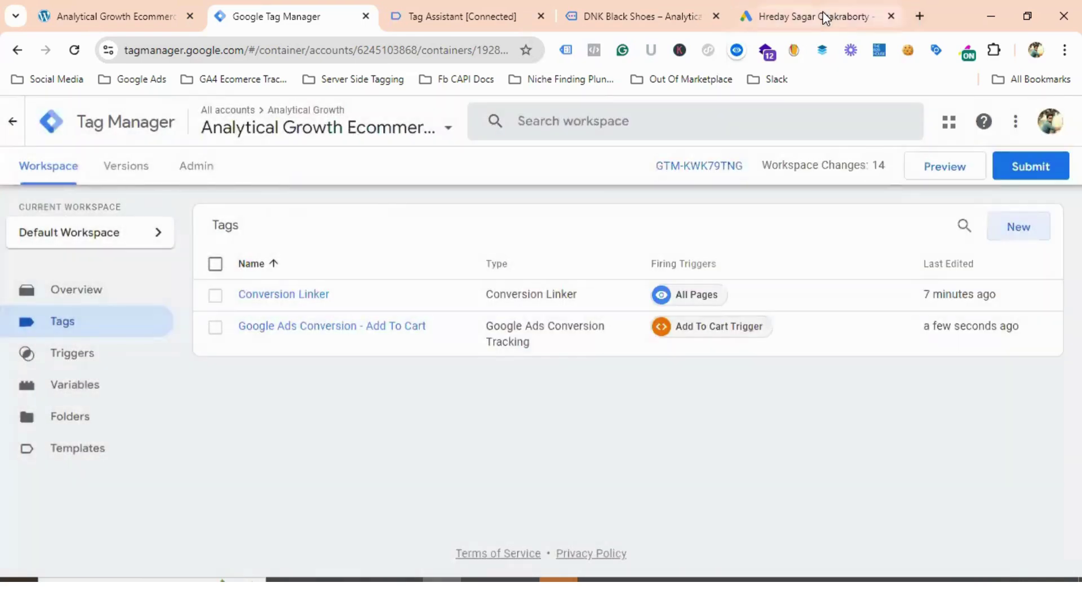
click(820, 16)
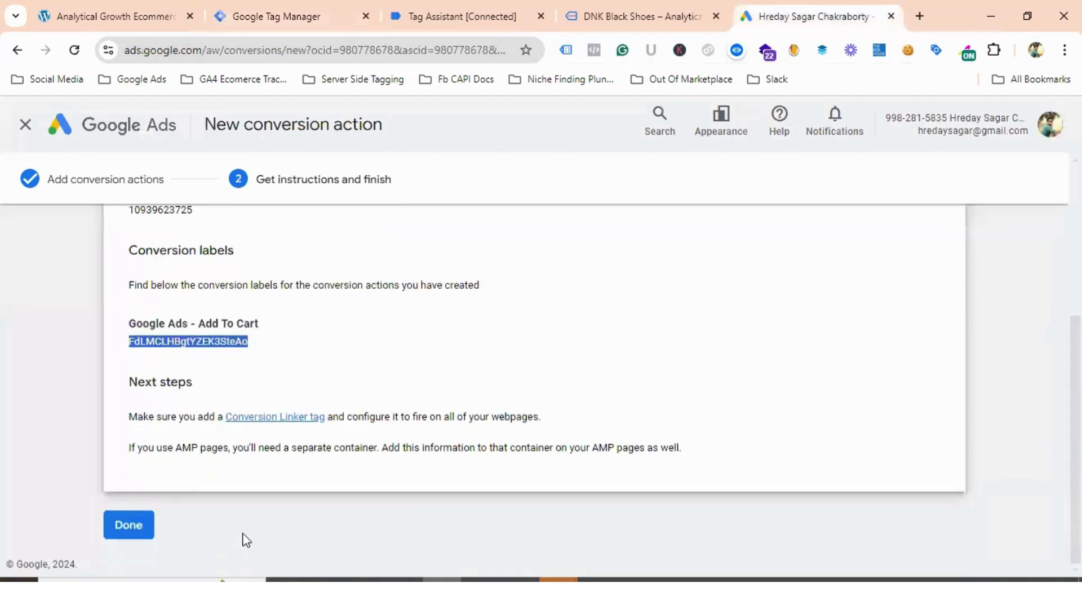
Step: Finish the conversion setup and check that Google Ads - Add To Cart is listed Inactive under Add to cart
click(132, 529)
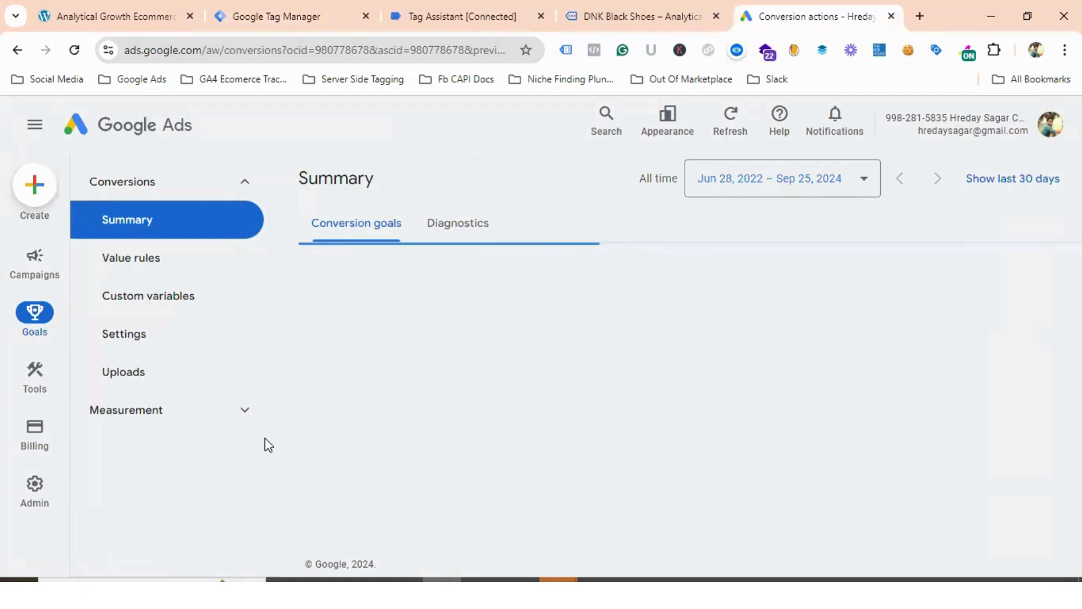
scroll(580, 318, down, 5)
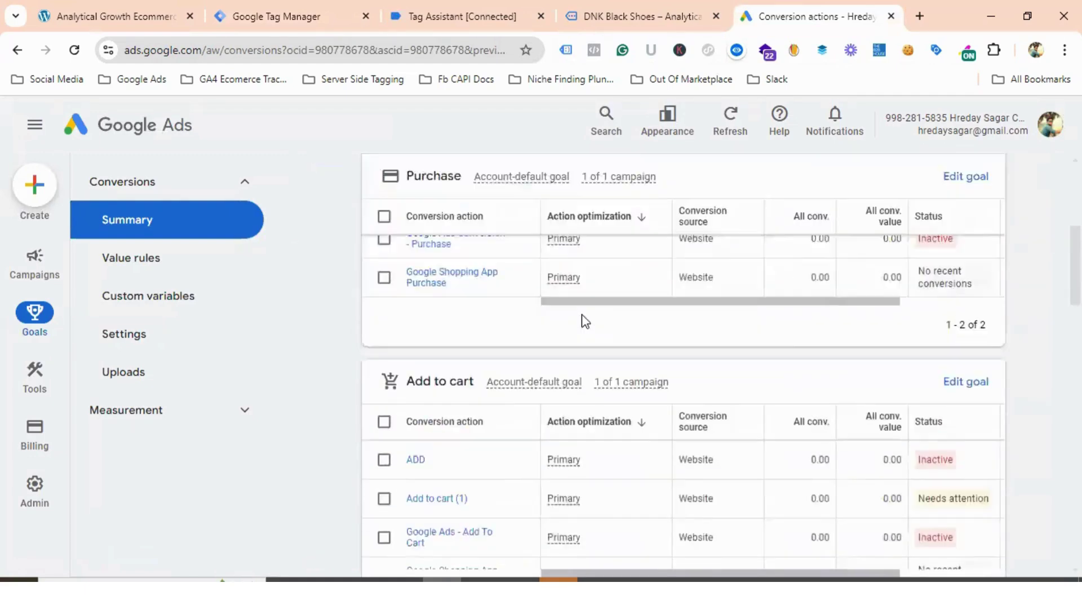
scroll(585, 320, down, 2)
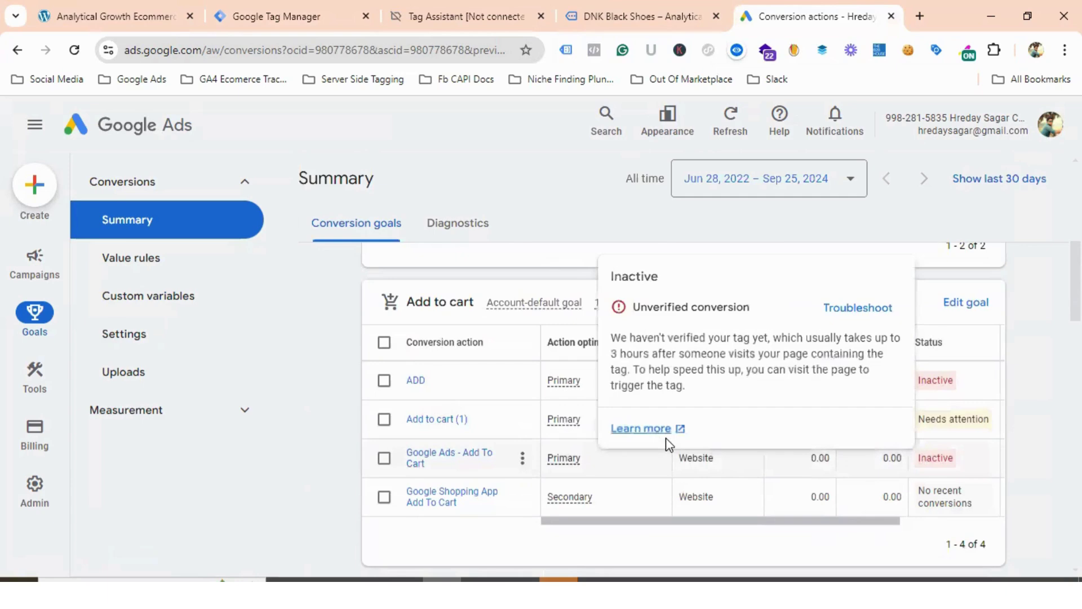
click(325, 18)
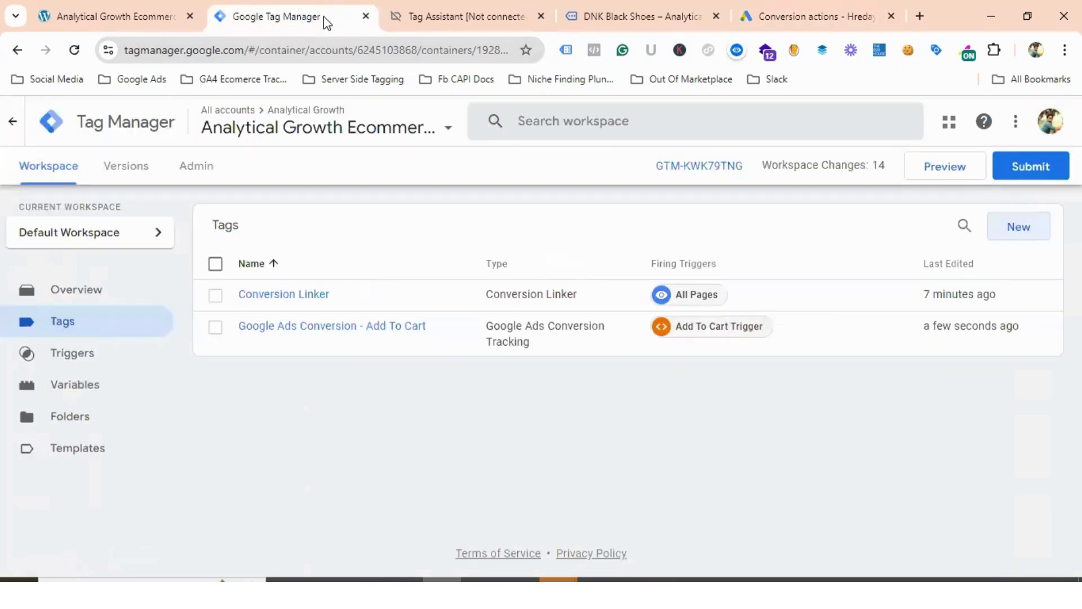
Step: Launch Tag Manager preview mode and open the DNK store in debug mode
click(944, 172)
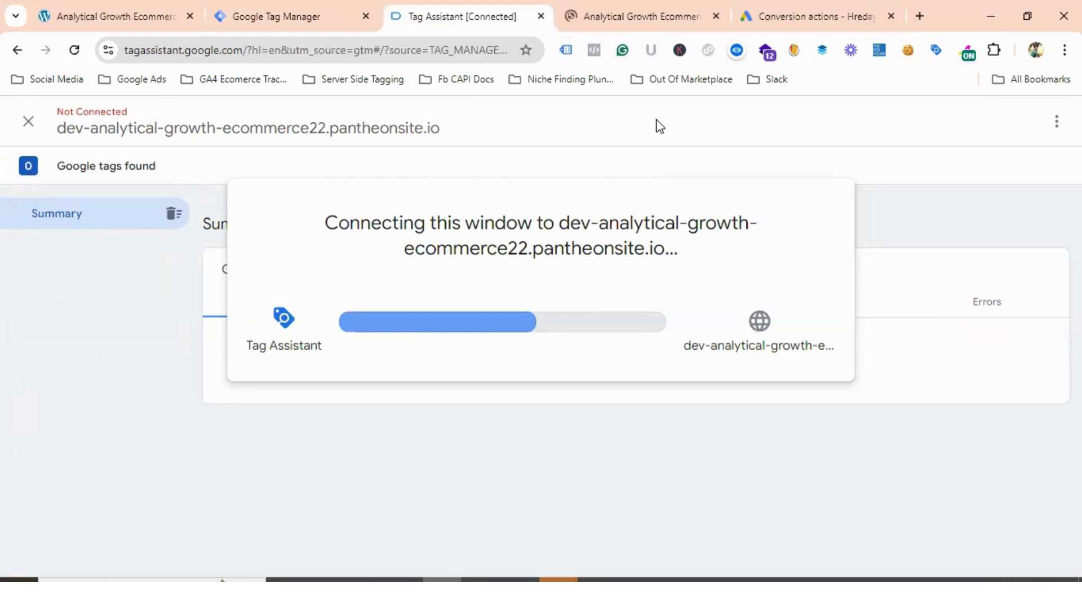
click(611, 4)
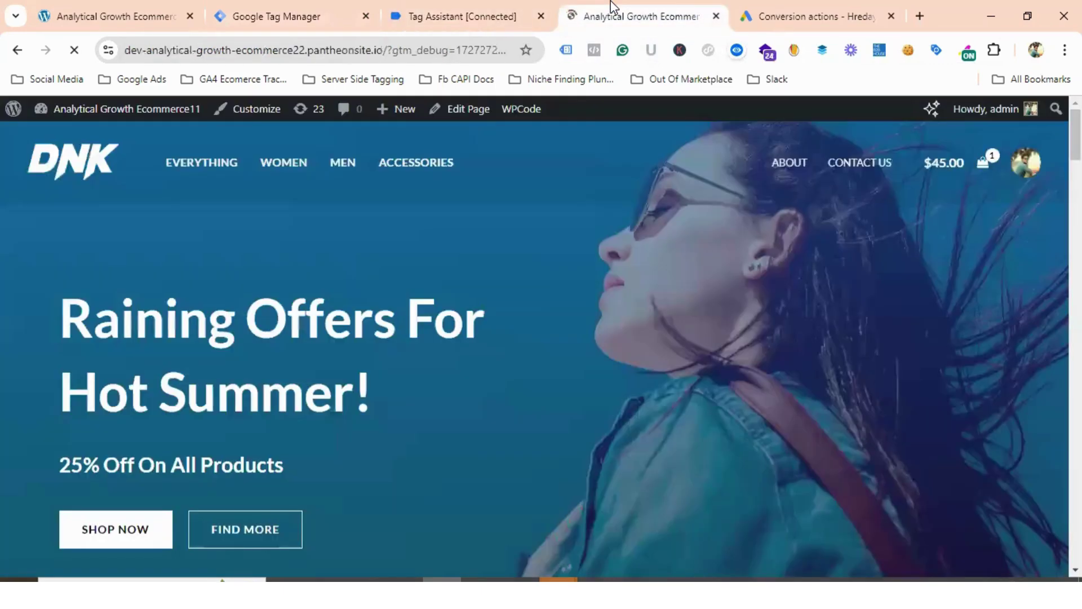
Step: Confirm the Tag Assistant connection and open the DNK Red Sports Shoes product page
click(473, 16)
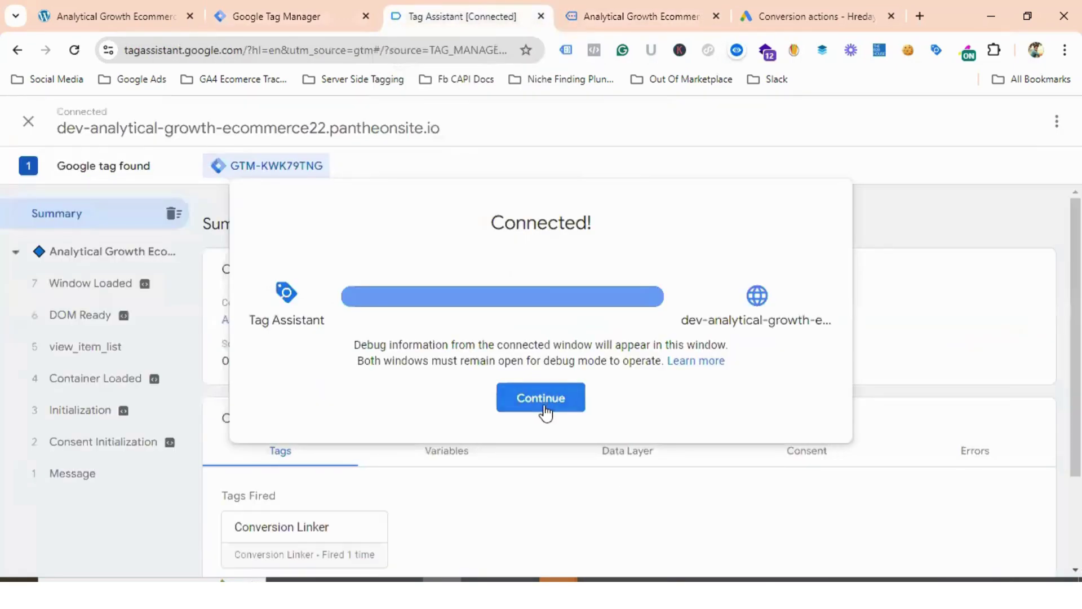
click(543, 405)
click(608, 13)
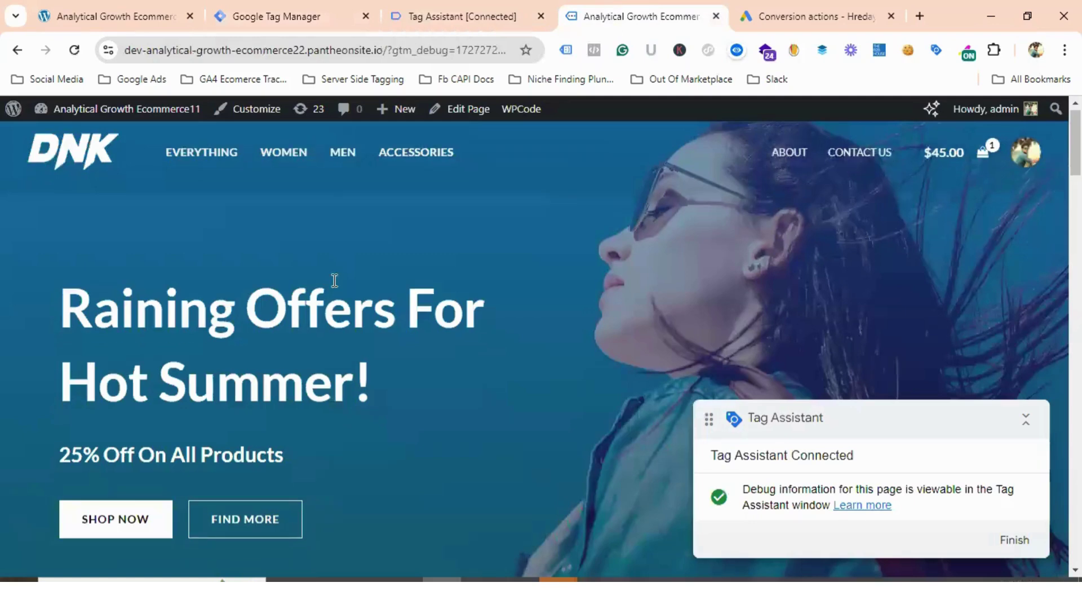
scroll(341, 270, down, 10)
scroll(347, 269, down, 7)
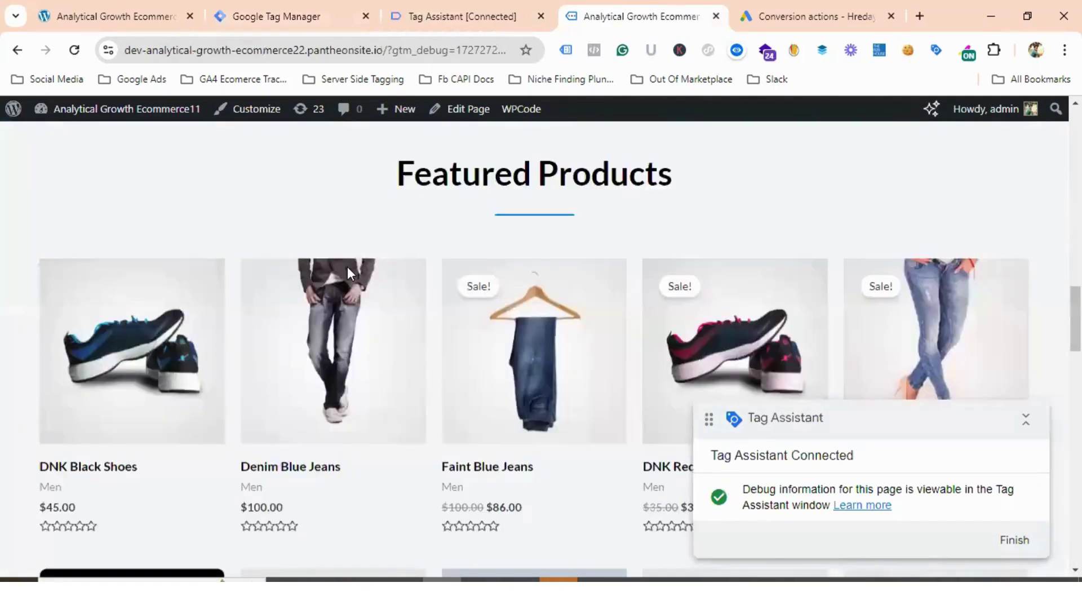
click(749, 189)
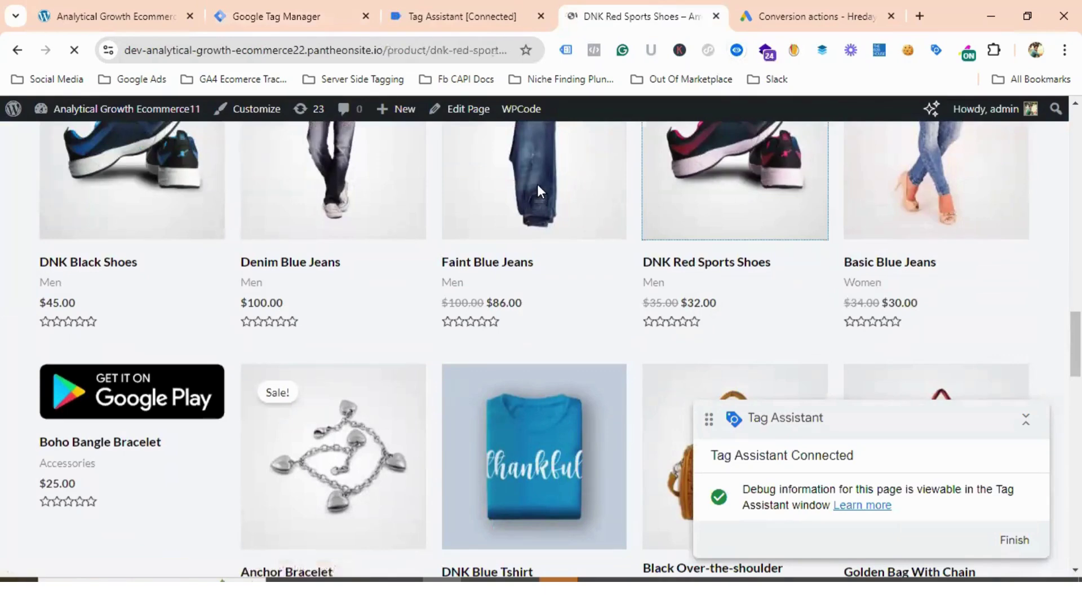
Step: Add DNK Red Sports Shoes to the cart and verify the Add To Cart conversion tag fired in Tag Assistant
scroll(804, 258, down, 3)
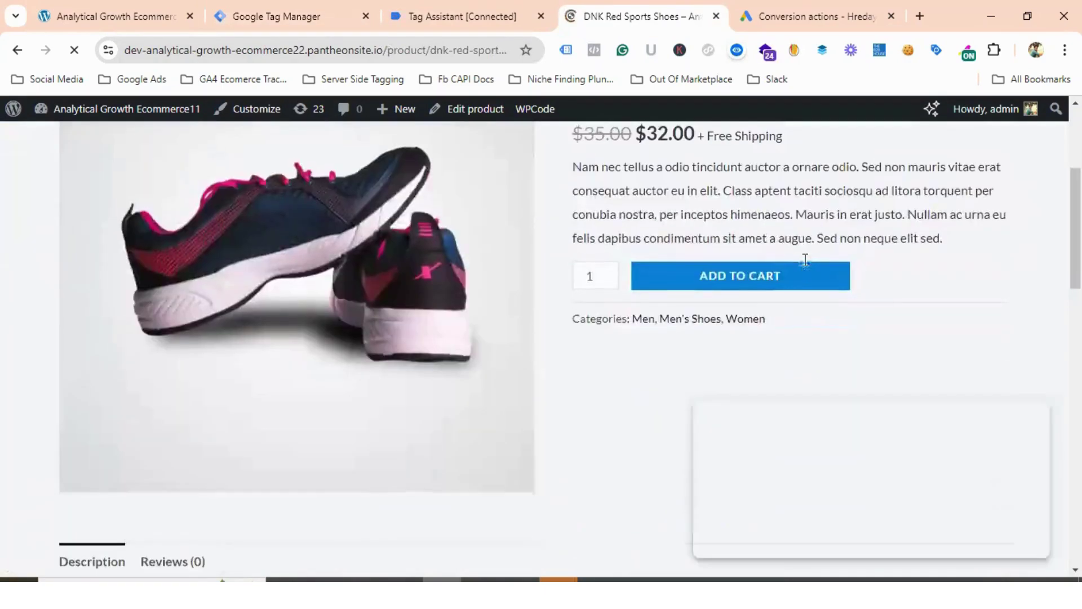
scroll(804, 258, up, 3)
scroll(804, 259, down, 2)
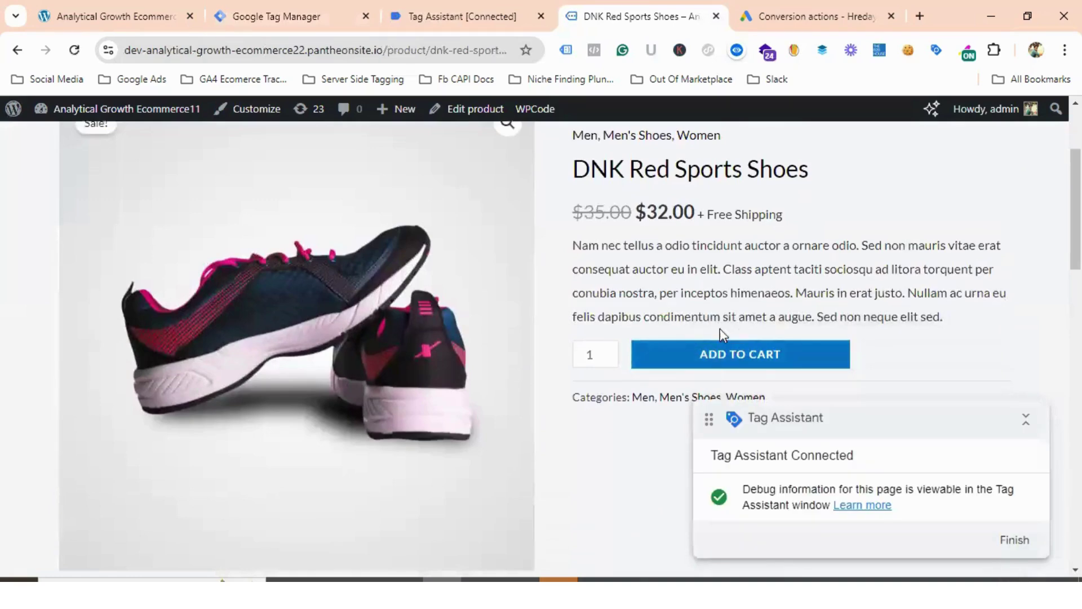
scroll(723, 333, down, 2)
click(722, 275)
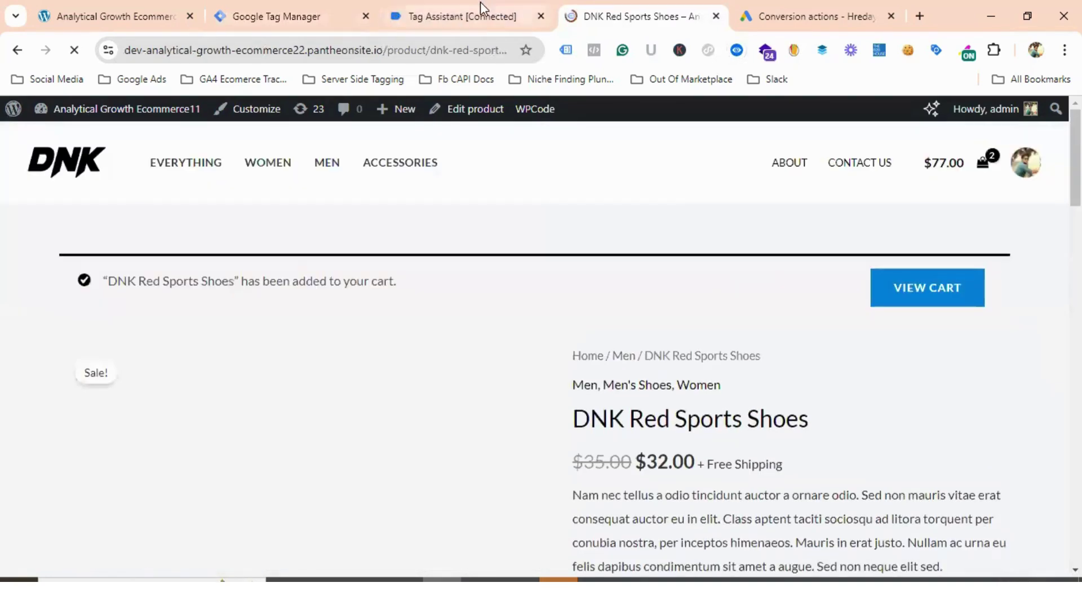
click(474, 16)
scroll(539, 303, down, 2)
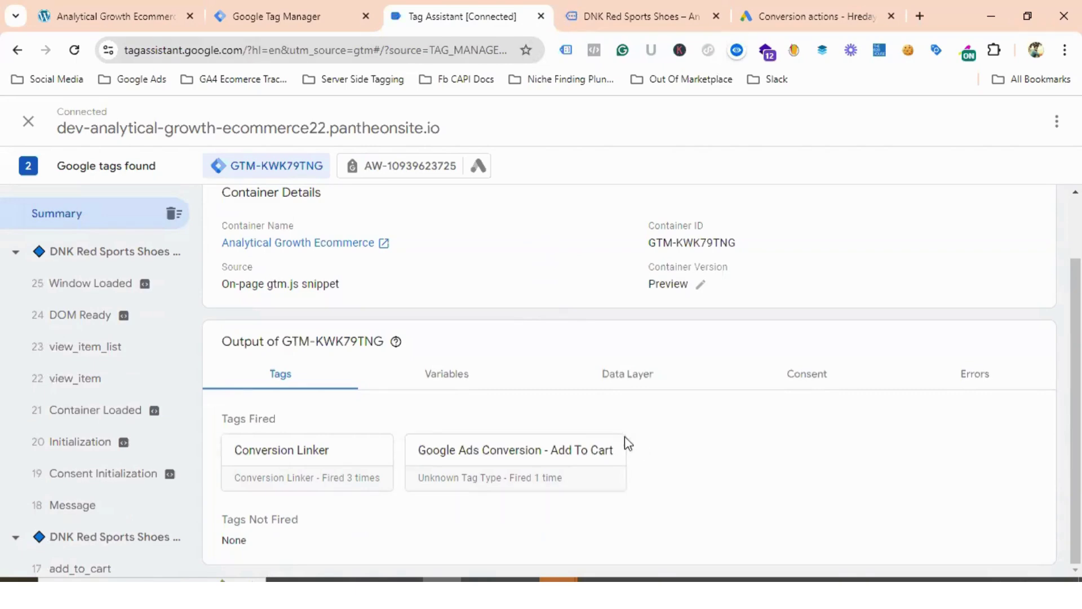
Step: Confirm the Add To Cart conversion tag fired on the add_to_cart event with currency USD and value 32
click(479, 450)
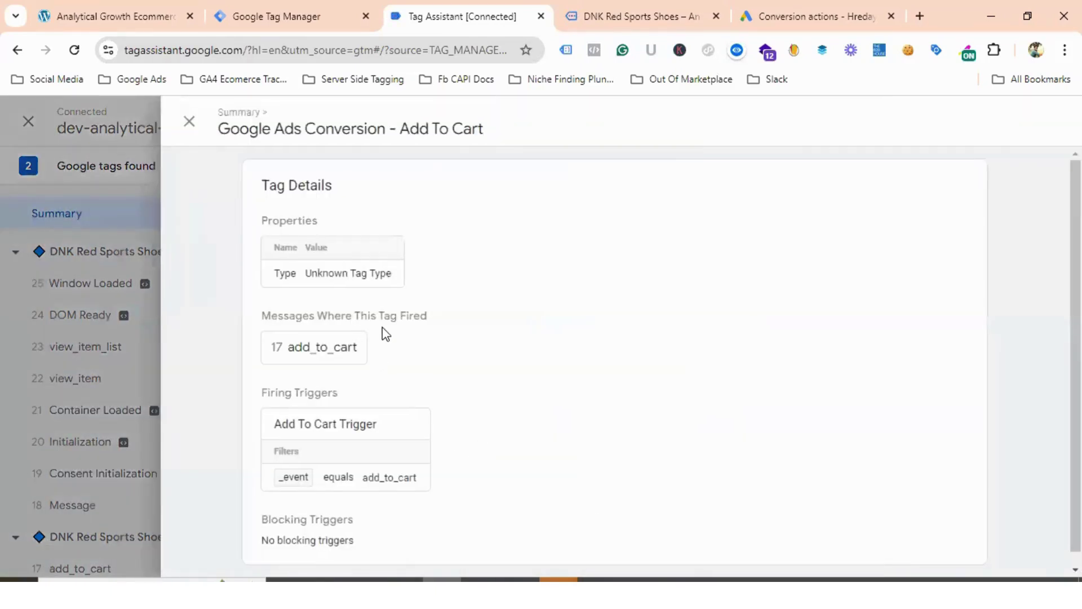
click(336, 345)
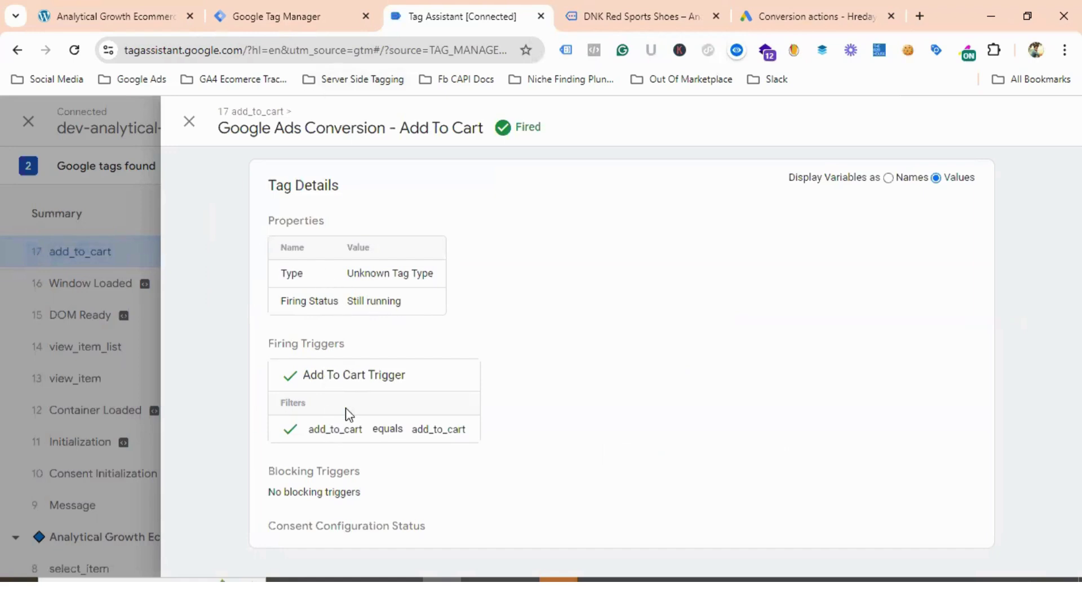
click(190, 121)
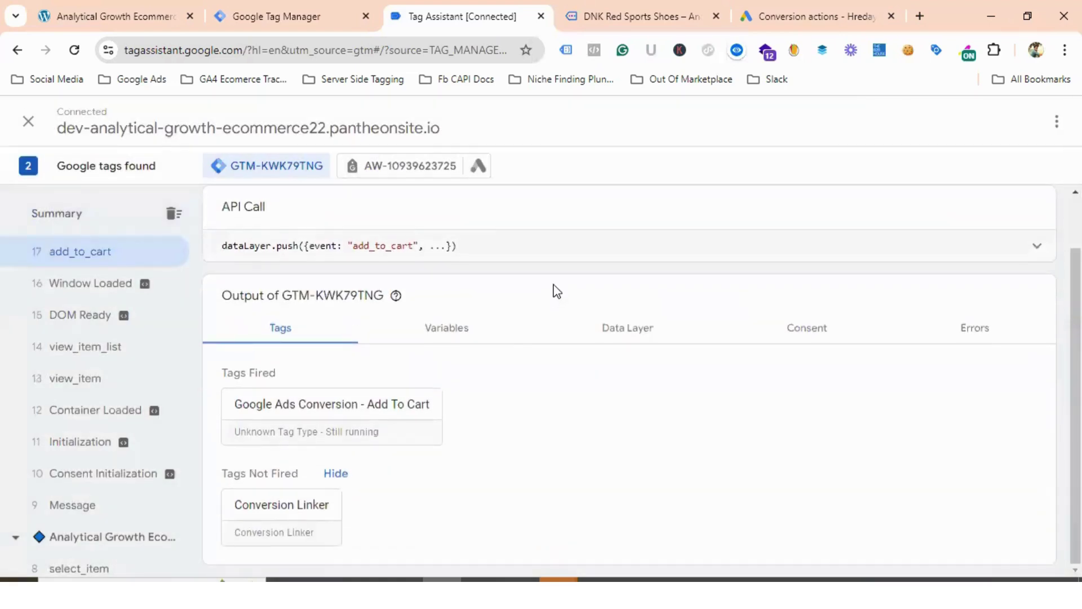
Step: Review the variable values recorded for the add_to_cart event
scroll(106, 381, down, 2)
scroll(107, 381, down, 2)
scroll(110, 382, up, 10)
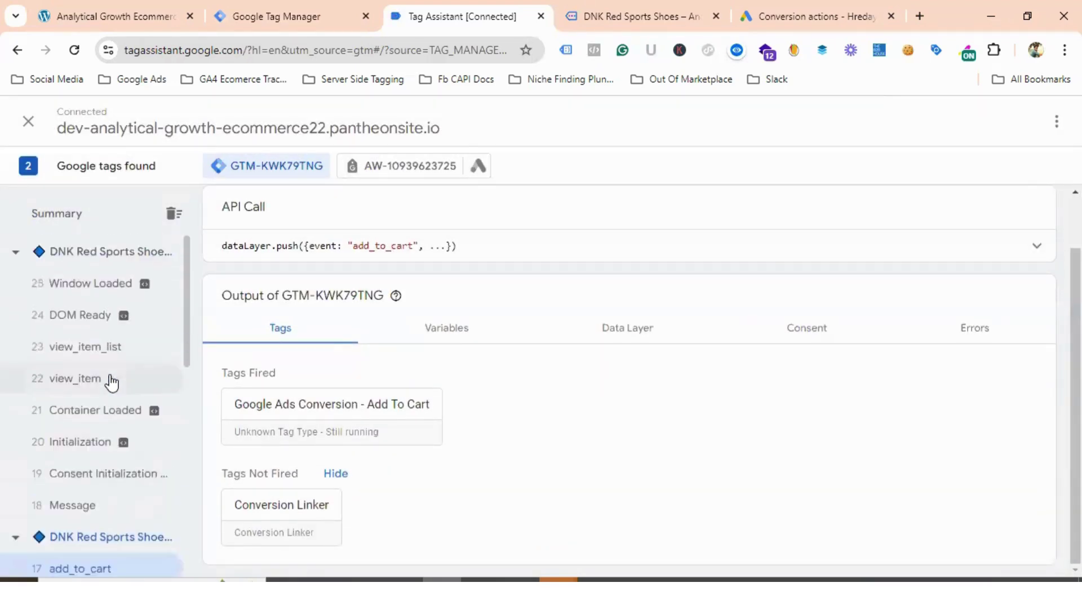
scroll(116, 381, down, 6)
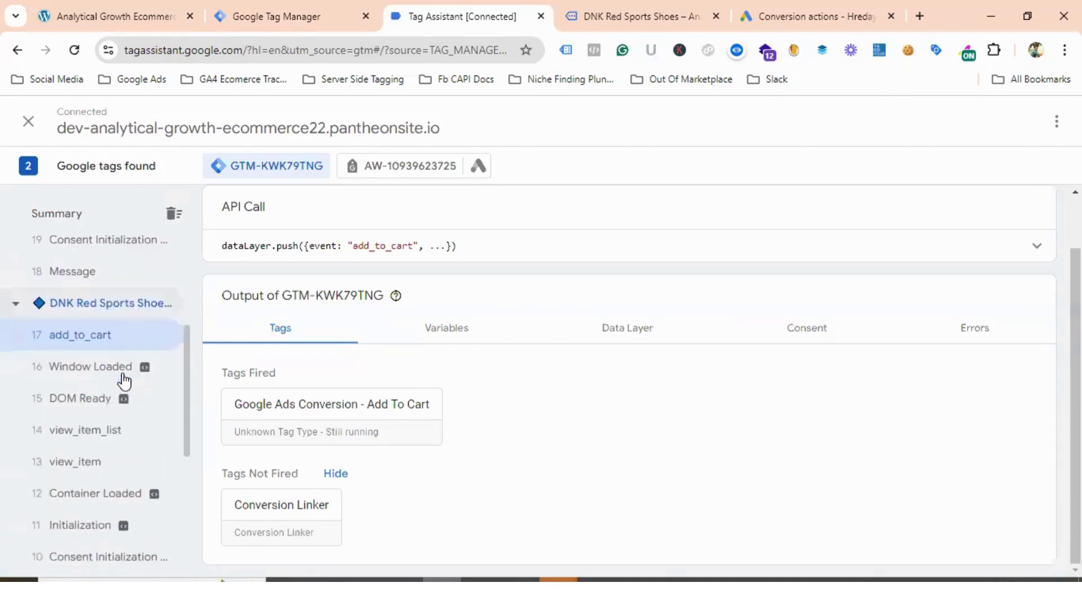
click(448, 339)
scroll(471, 351, down, 2)
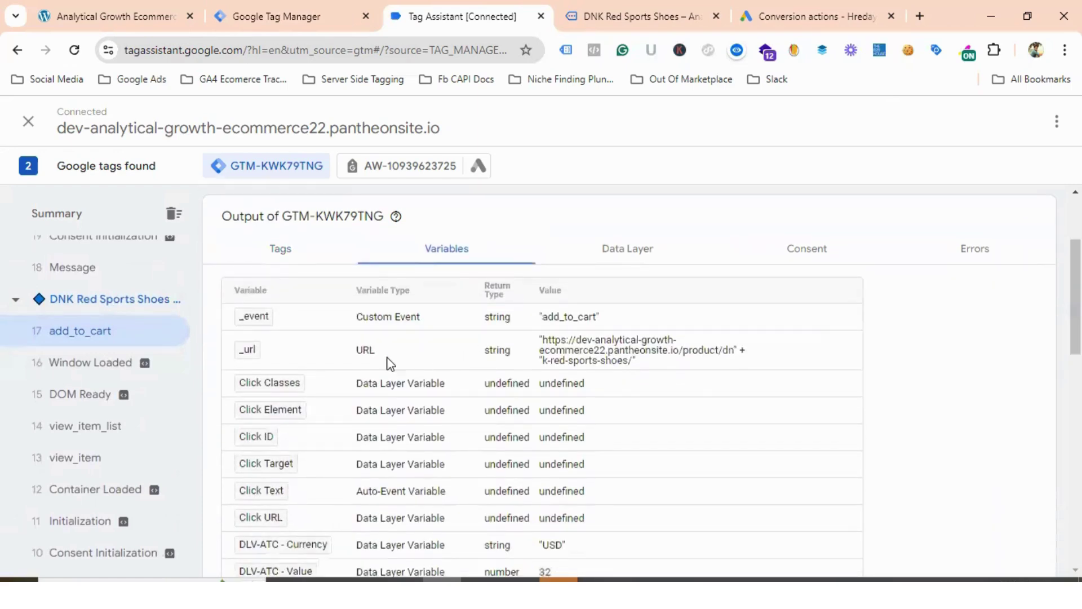
scroll(546, 365, down, 4)
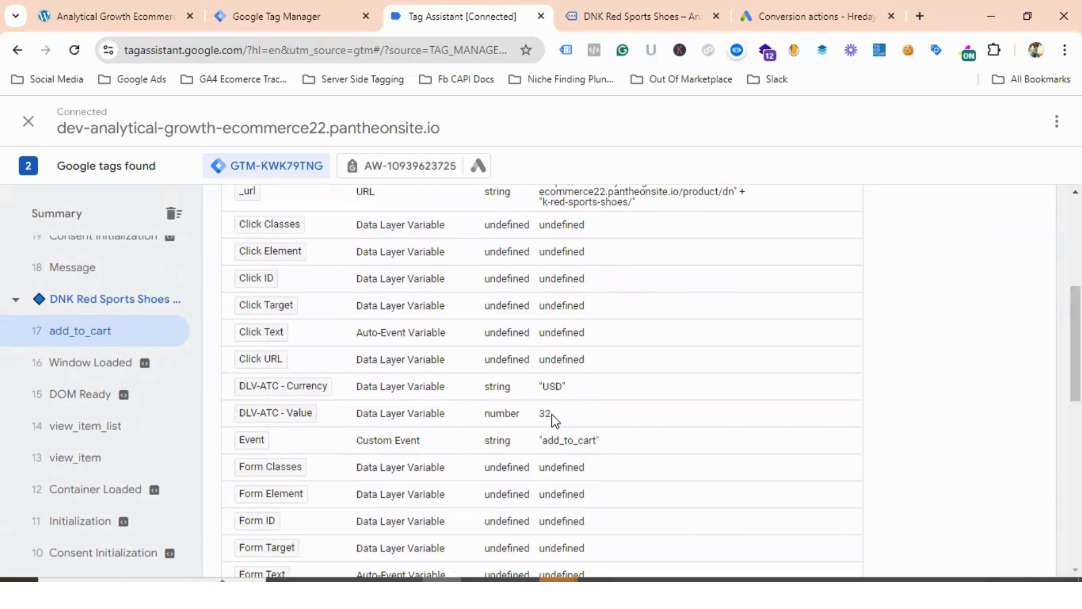
Step: Revisit the store's product page, then return to Google Ads' Conversions summary via Tag Assistant
click(628, 5)
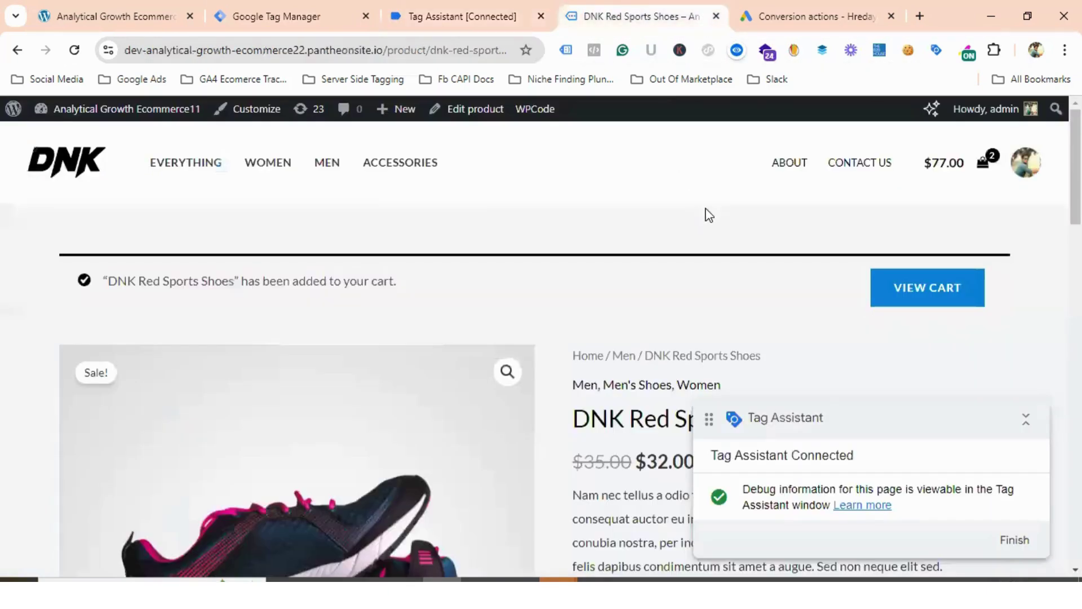
scroll(709, 215, down, 4)
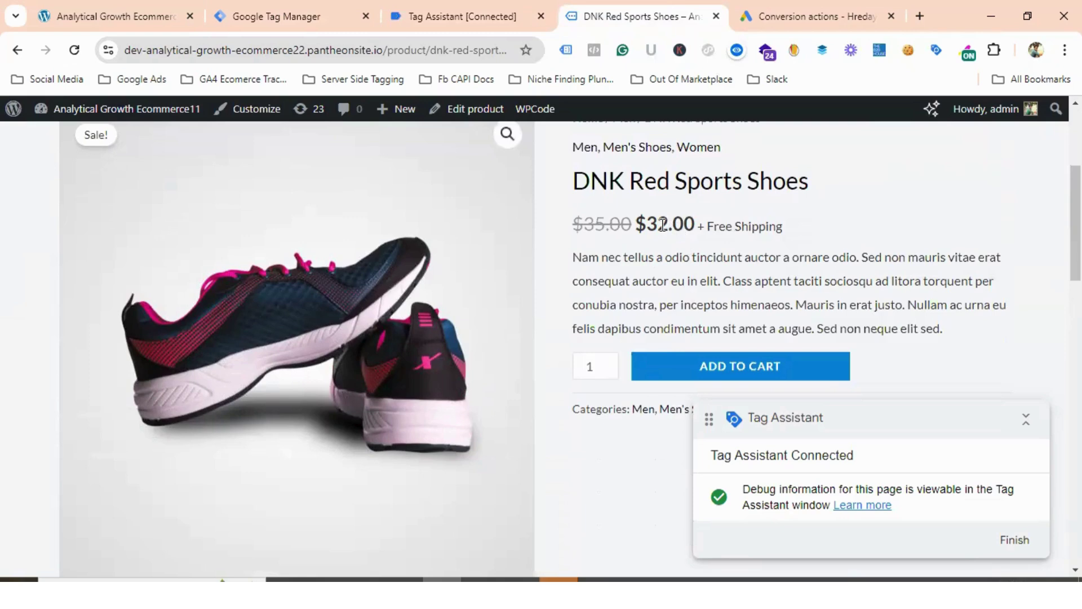
click(447, 13)
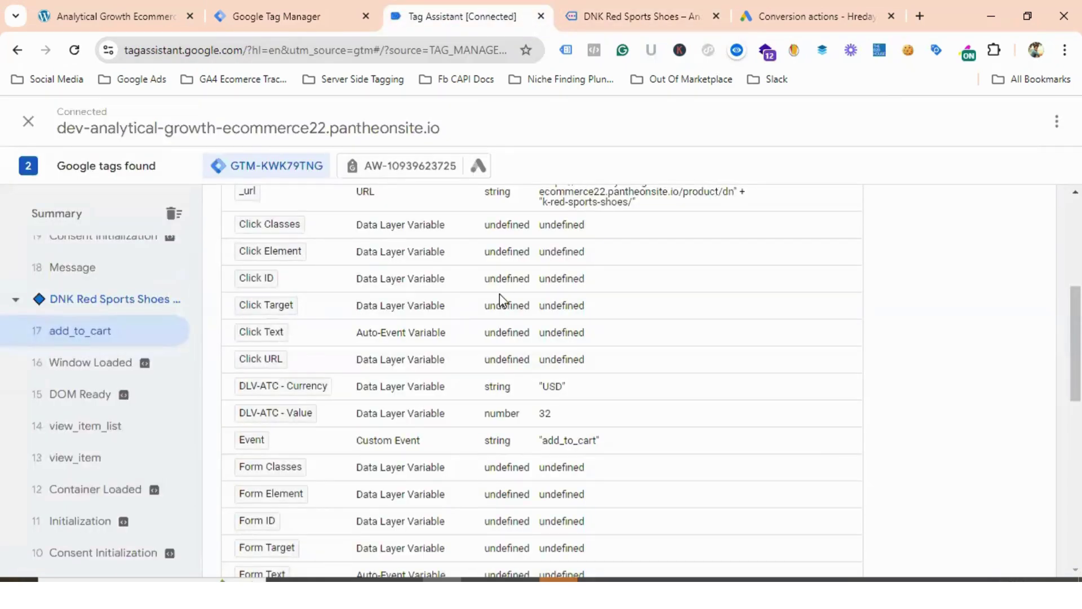
scroll(499, 293, down, 2)
scroll(503, 293, down, 6)
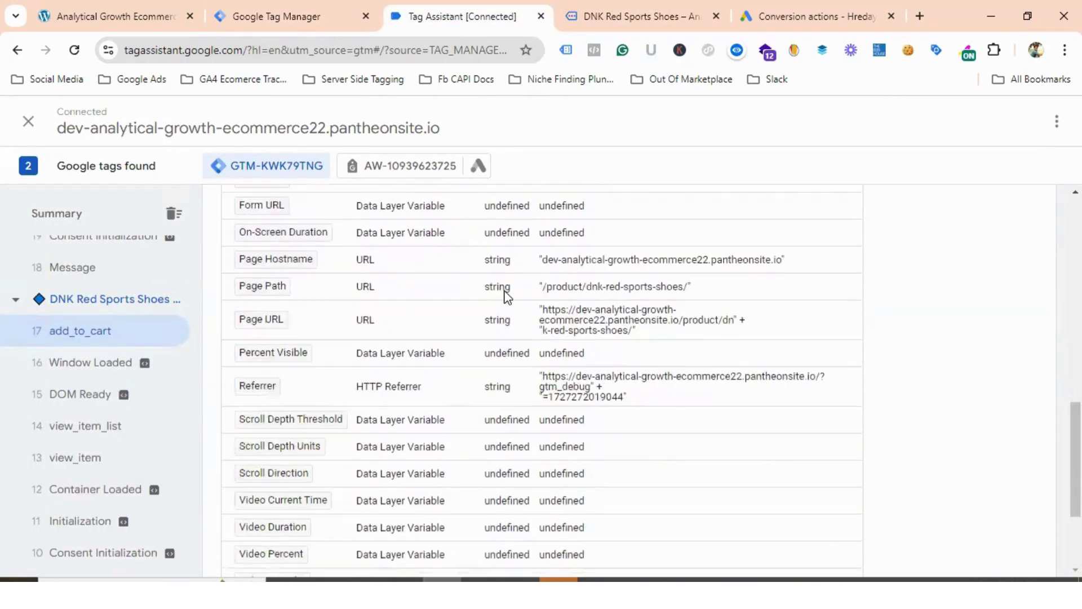
scroll(505, 297, down, 2)
scroll(505, 293, up, 5)
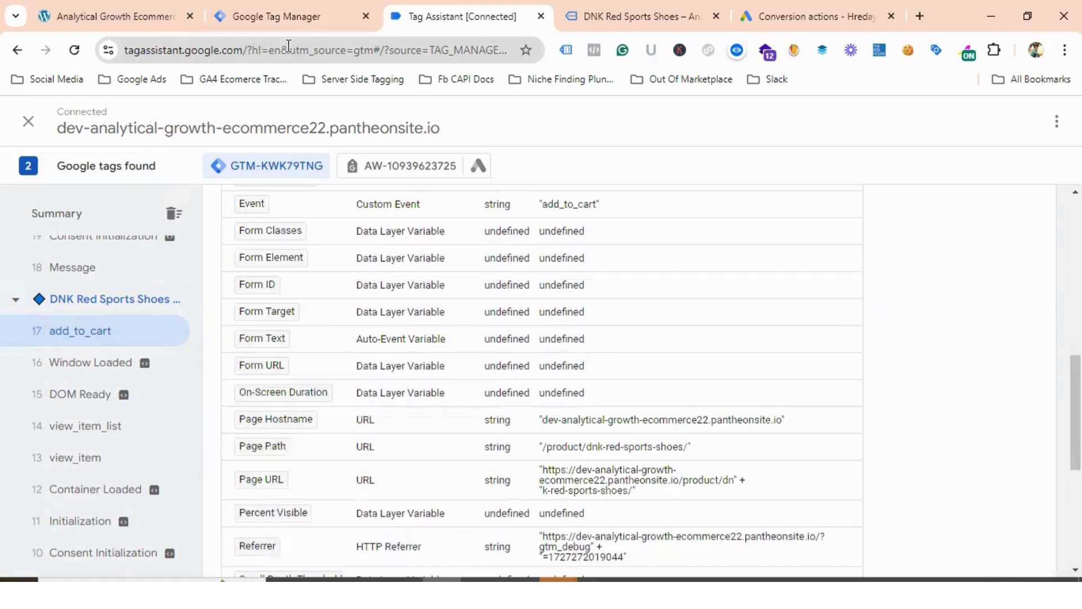
click(824, 11)
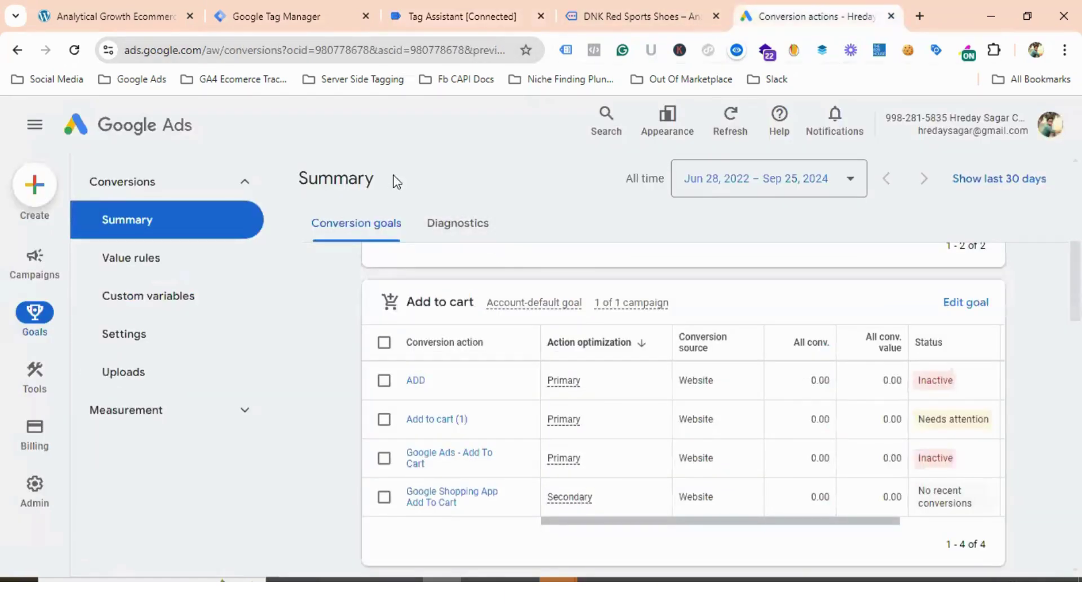
Step: Refresh the conversions summary so Google Ads - Add To Cart shows No recent conversions, hiding the billing and account notices
click(78, 50)
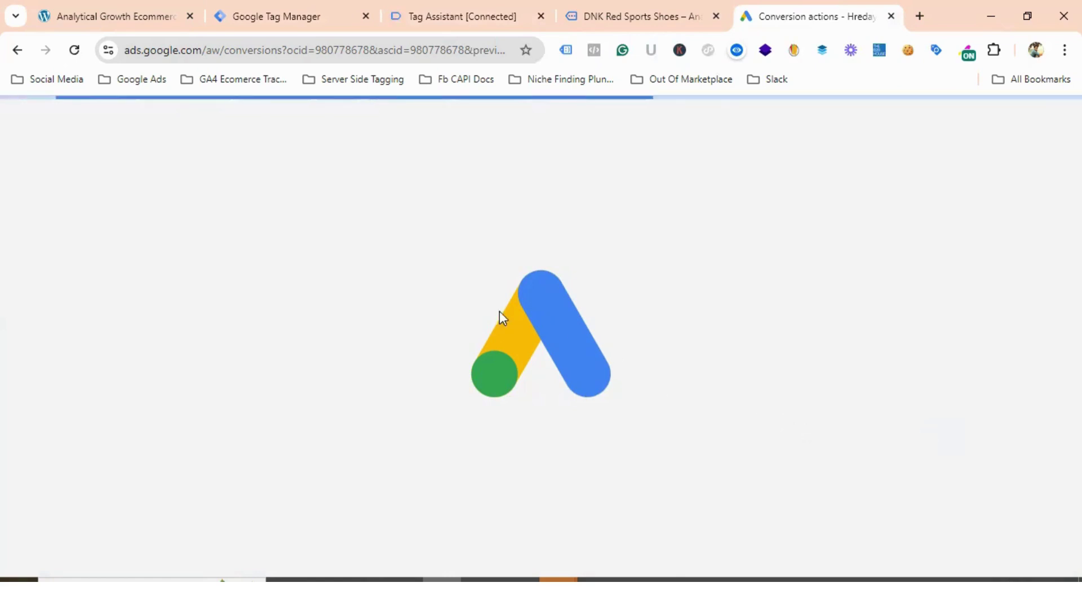
scroll(490, 322, down, 7)
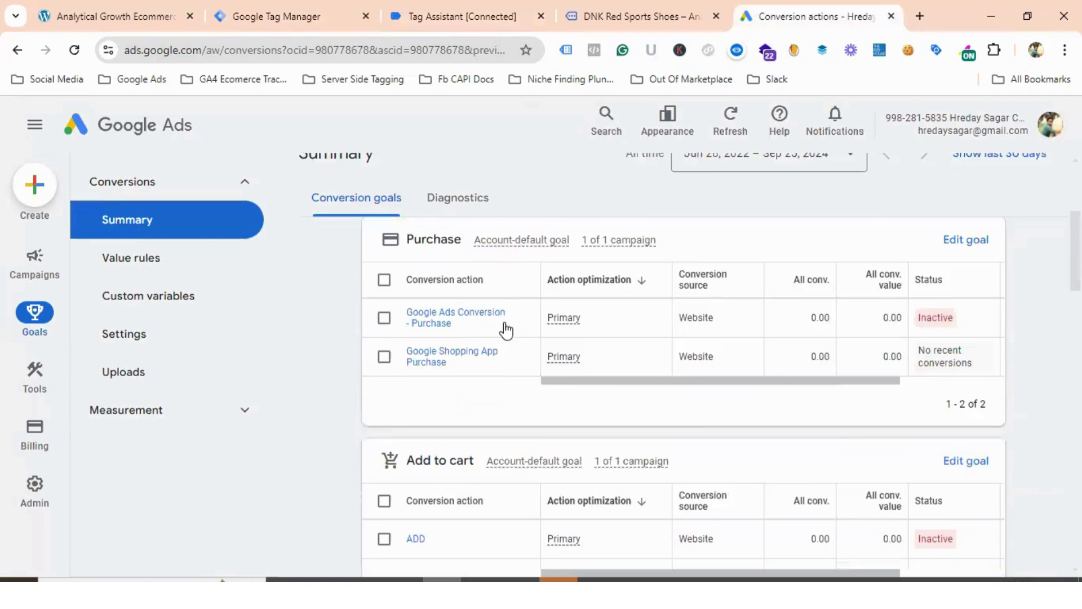
scroll(507, 328, down, 1)
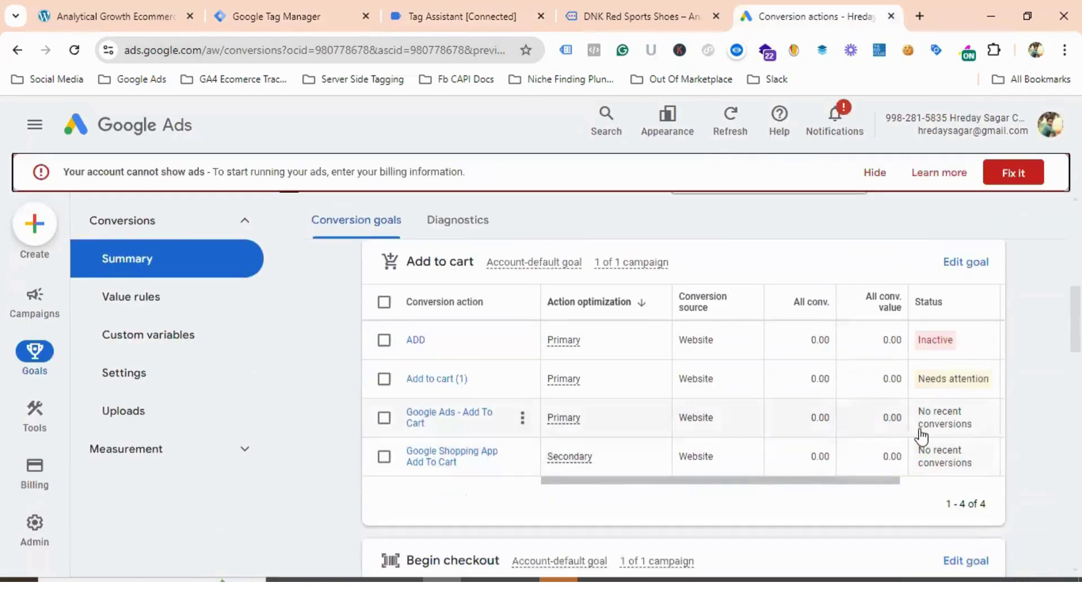
click(882, 177)
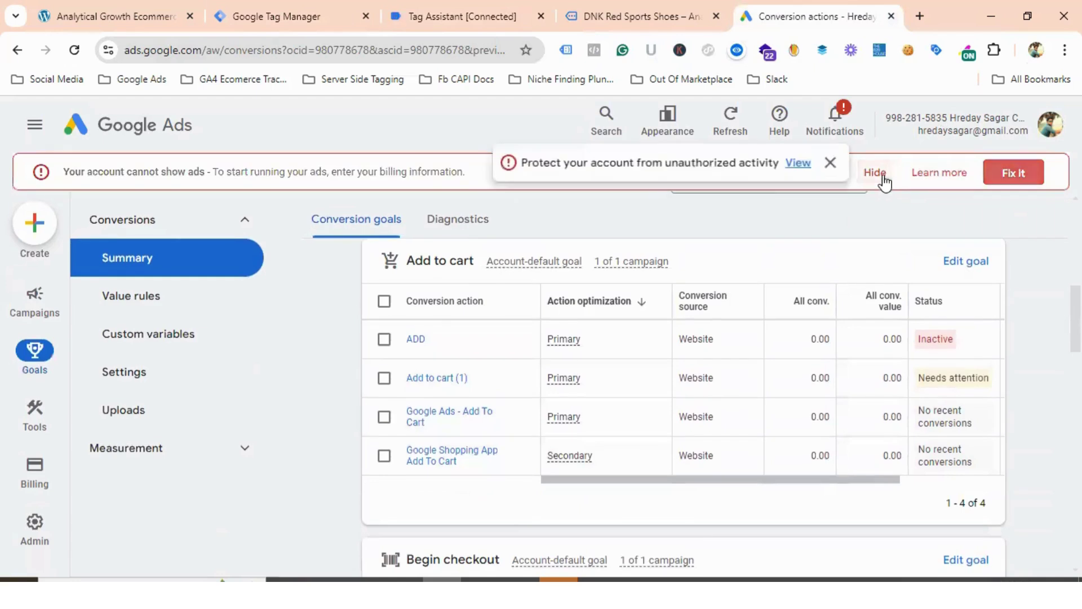
click(831, 162)
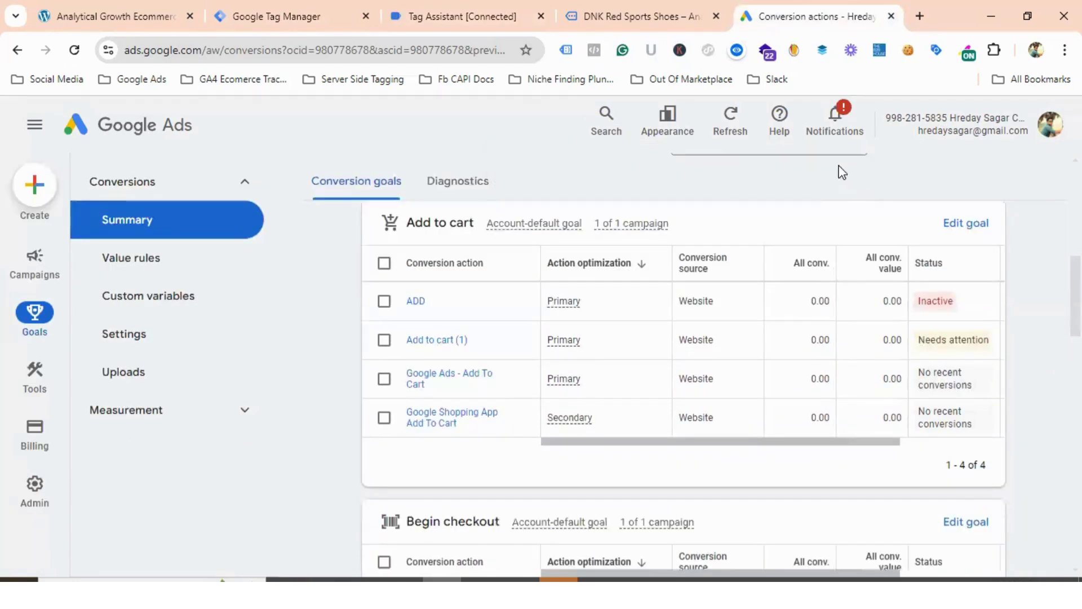